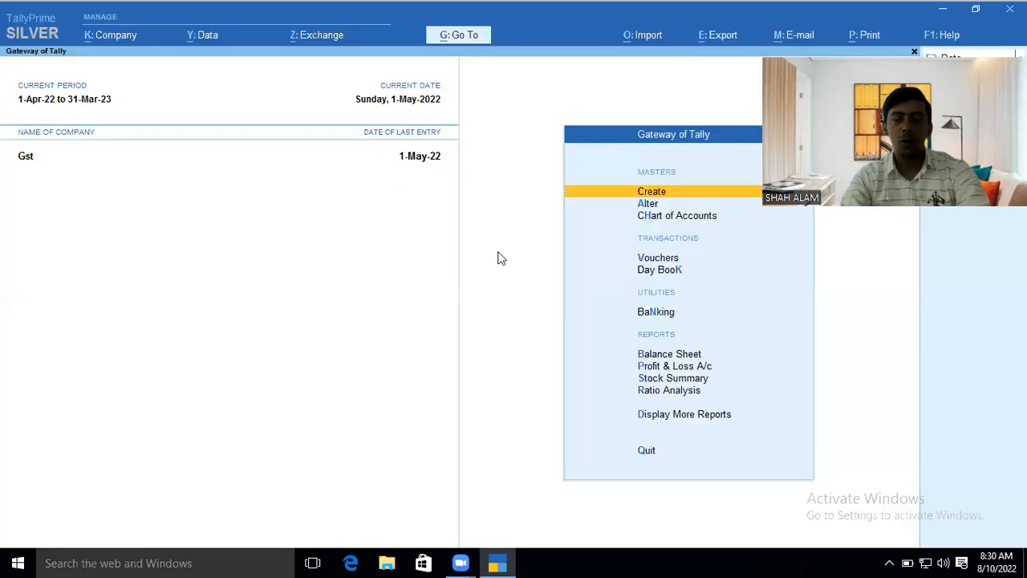
key("Down")
key("Down")
key("Down")
key("Down")
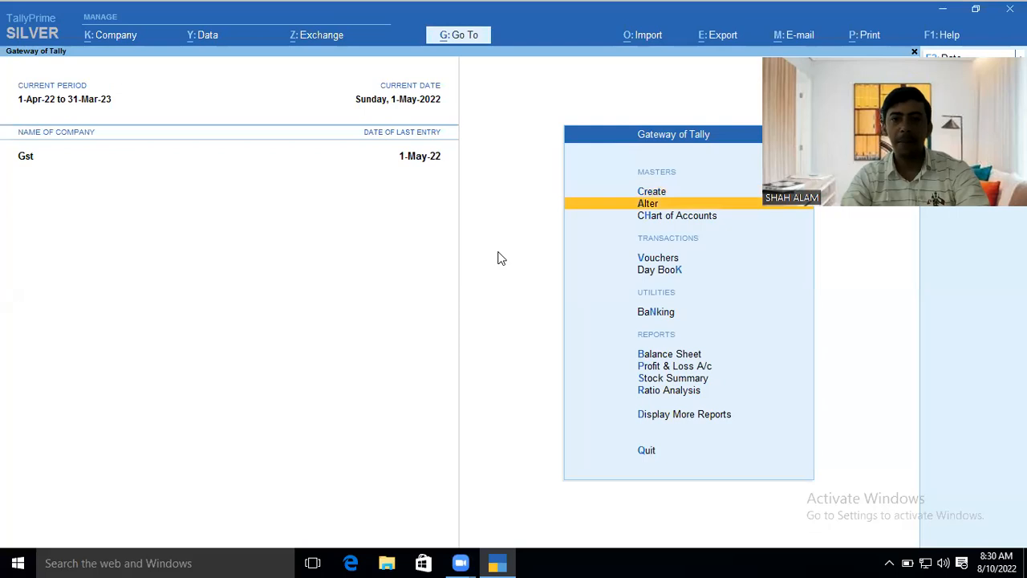
key("Up")
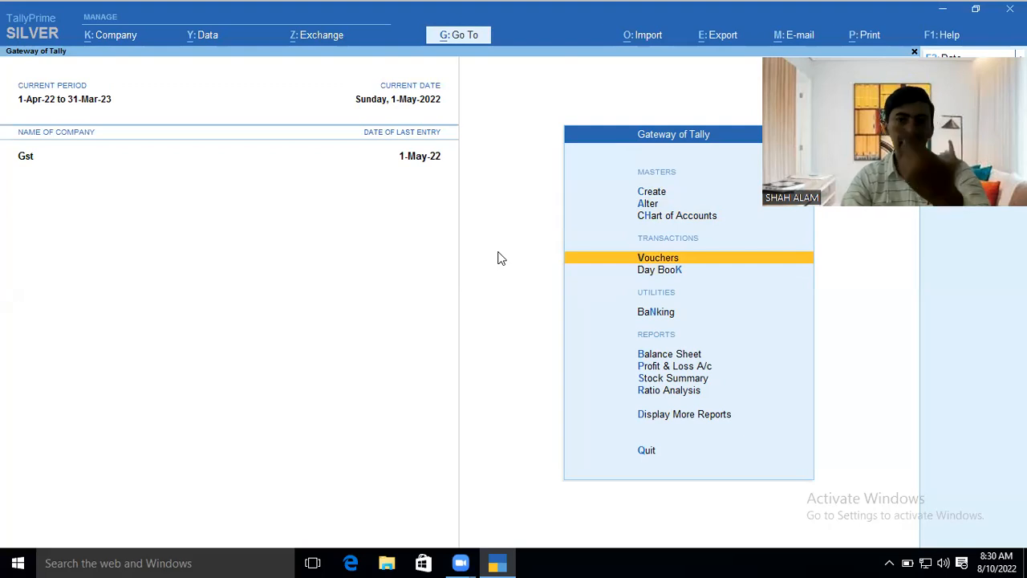
key("Down")
key("Return")
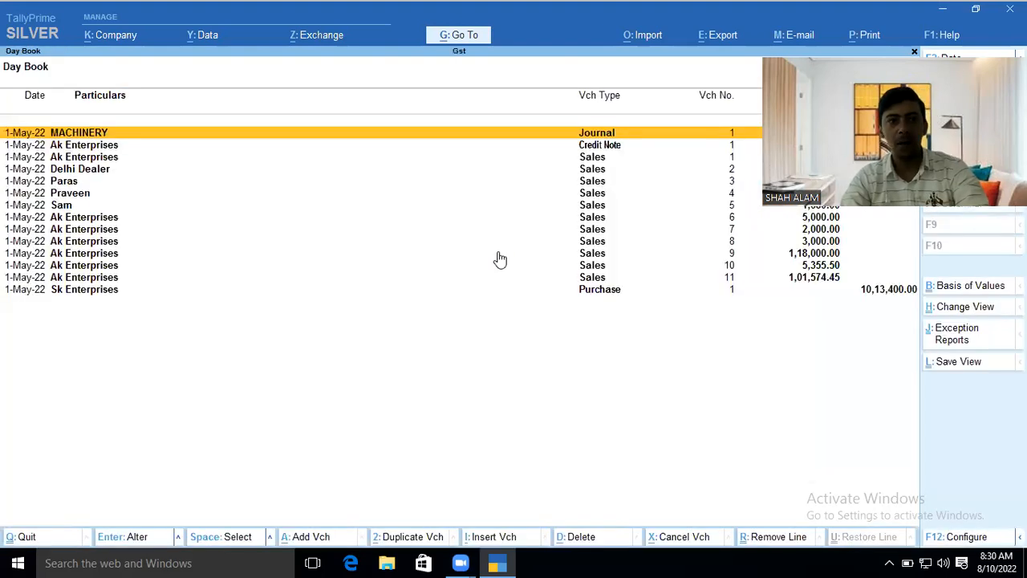
key("Down")
key("Down")
key("Down")
key("Down")
key("Down")
key("Down")
key("Down")
key("Down")
key("Down")
key("Down")
key("Down")
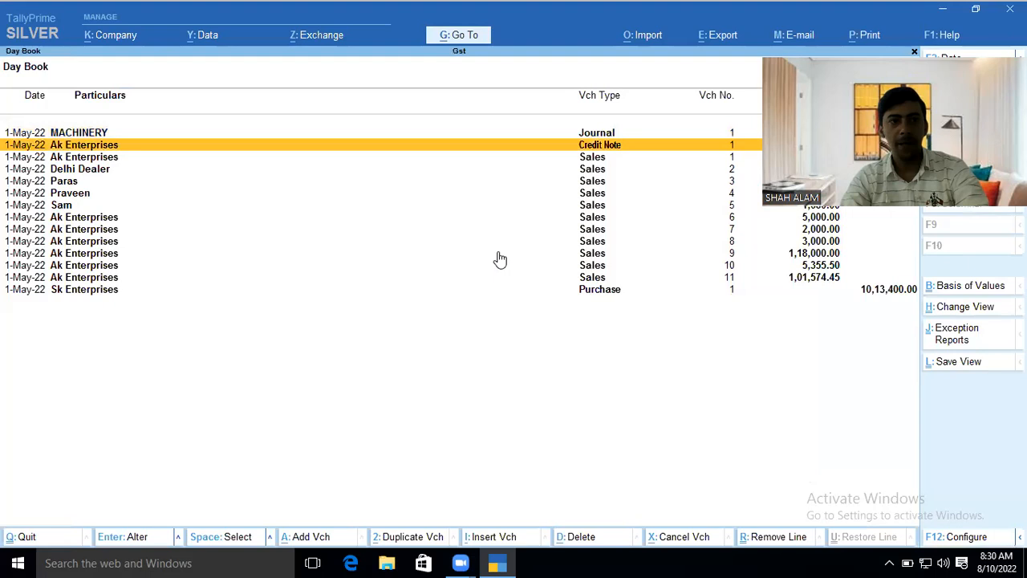
key("Down")
key("Up")
key("Up")
key("Up")
key("Up")
key("Up")
key("Escape")
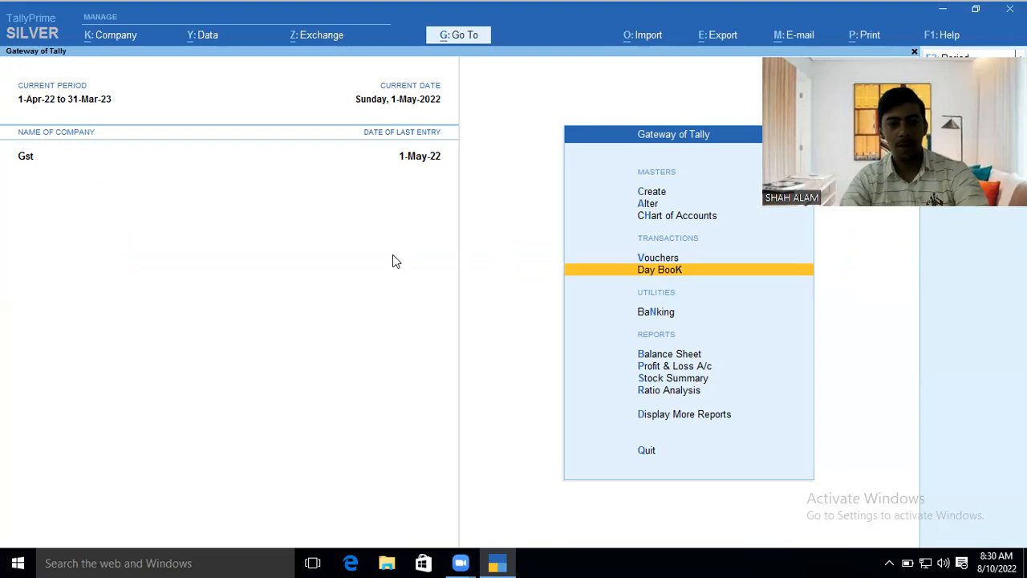
key("alt+F3")
- Shut the Gst company and load company 9:00
key("y")
key("Return")
key("Down")
key("Down")
key("Down")
key("Down")
key("Down")
key("Down")
key("Up")
key("Up")
key("Up")
key("Up")
key("Up")
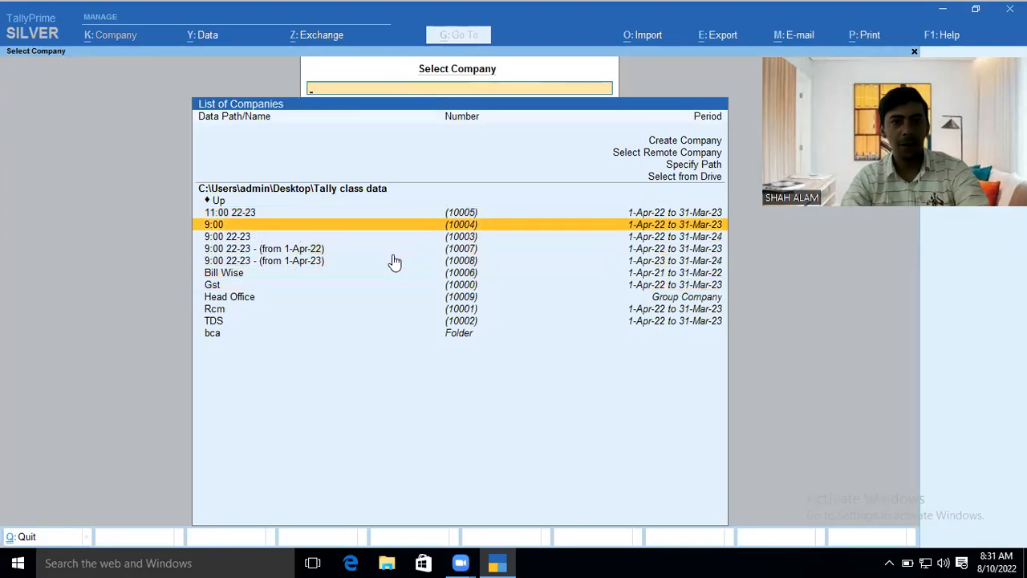
key("Down")
key("Down")
key("Down")
key("Down")
key("Down")
key("Down")
key("Down")
key("Up")
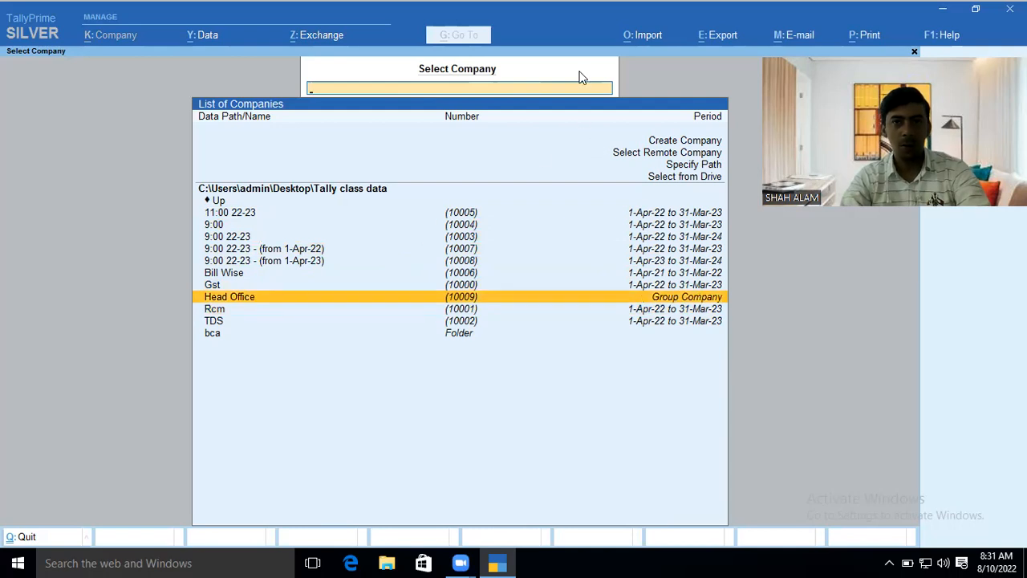
key("Escape")
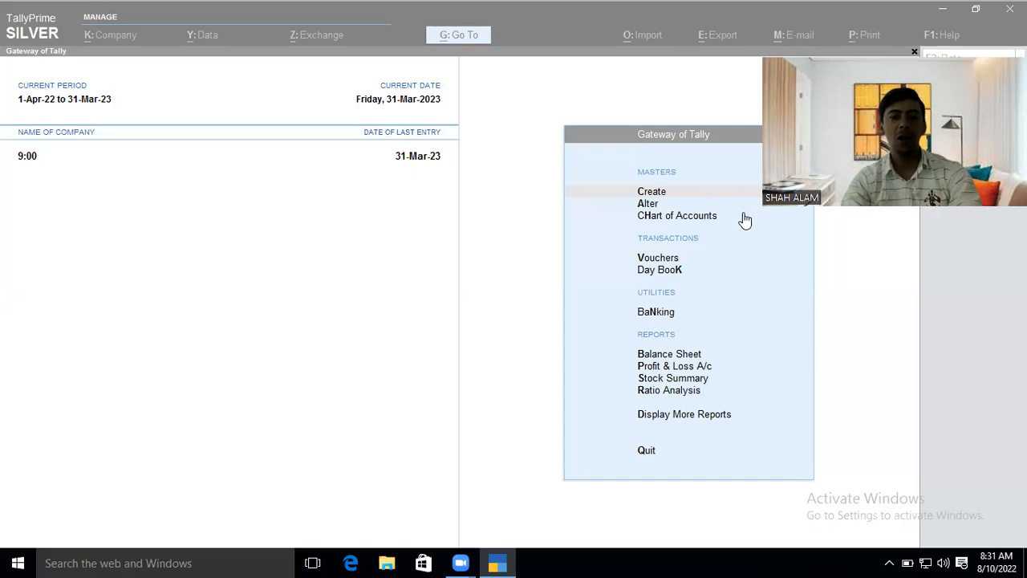
- Shut company 9:00 with Alt+F1
left_click(465, 248)
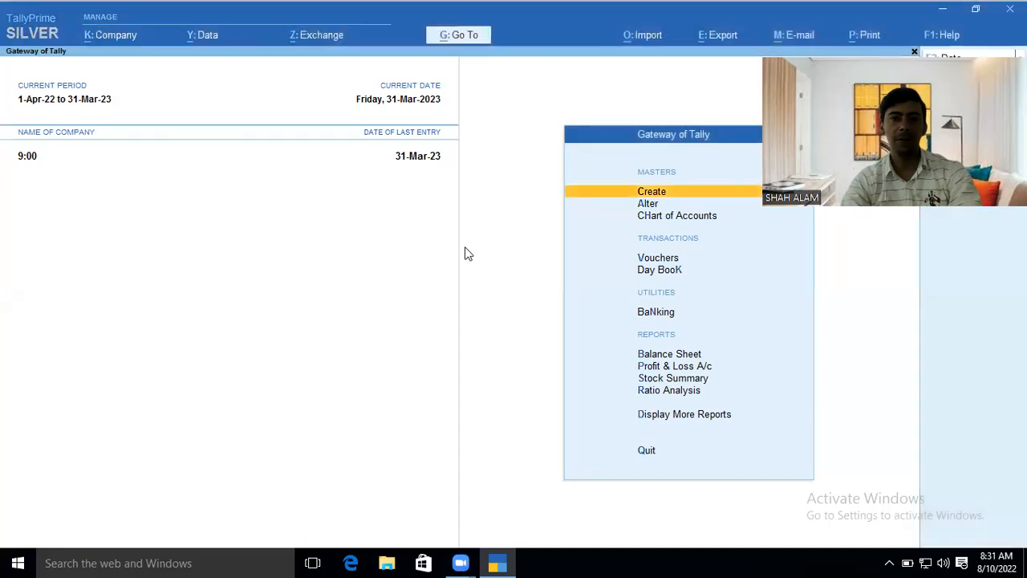
key("alt+F1")
key("y")
key("Return")
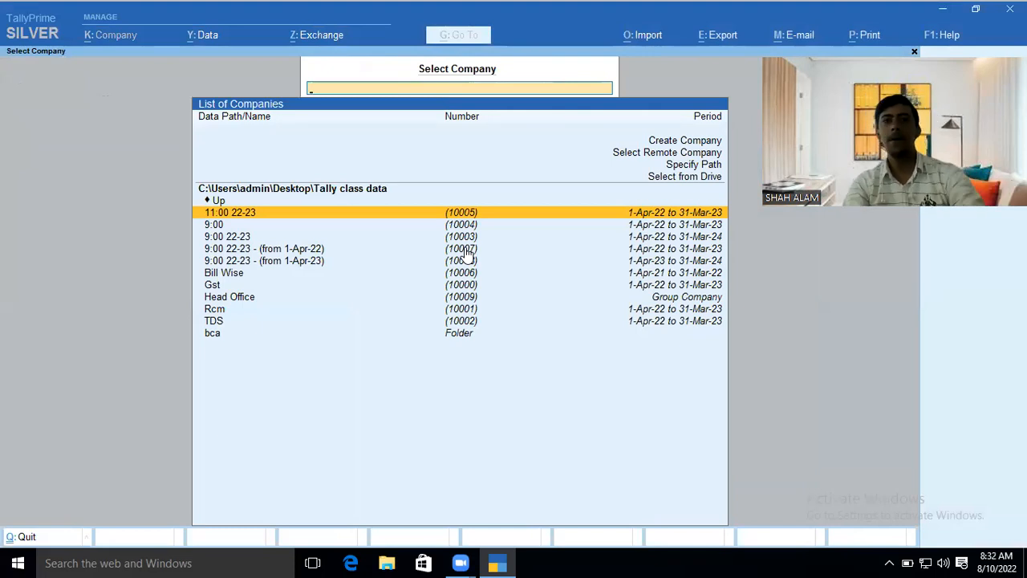
- Choose Create Company and enter the name 'Gst 9:00'
key("Up")
key("Up")
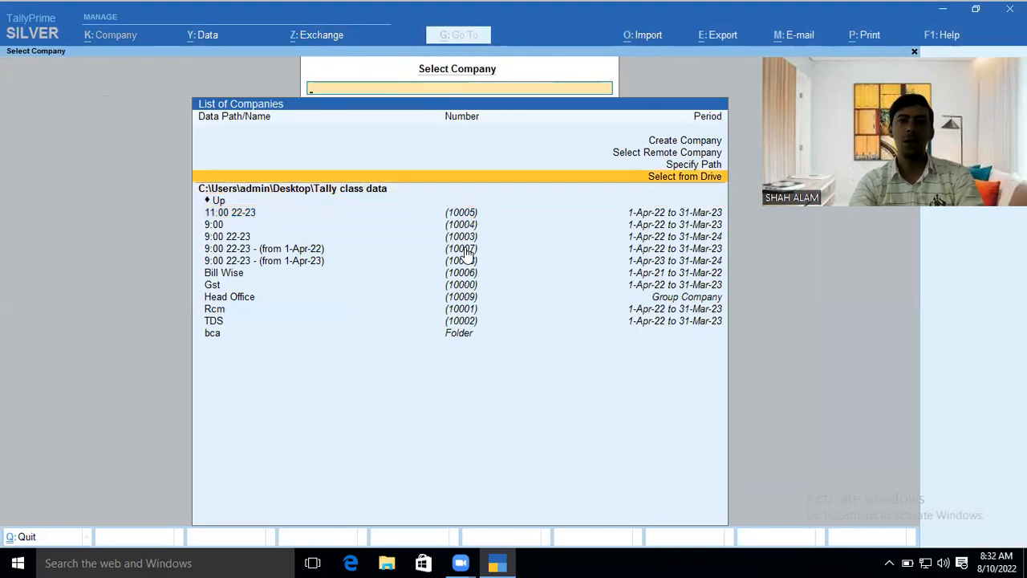
key("Up")
key("Up")
key("Up")
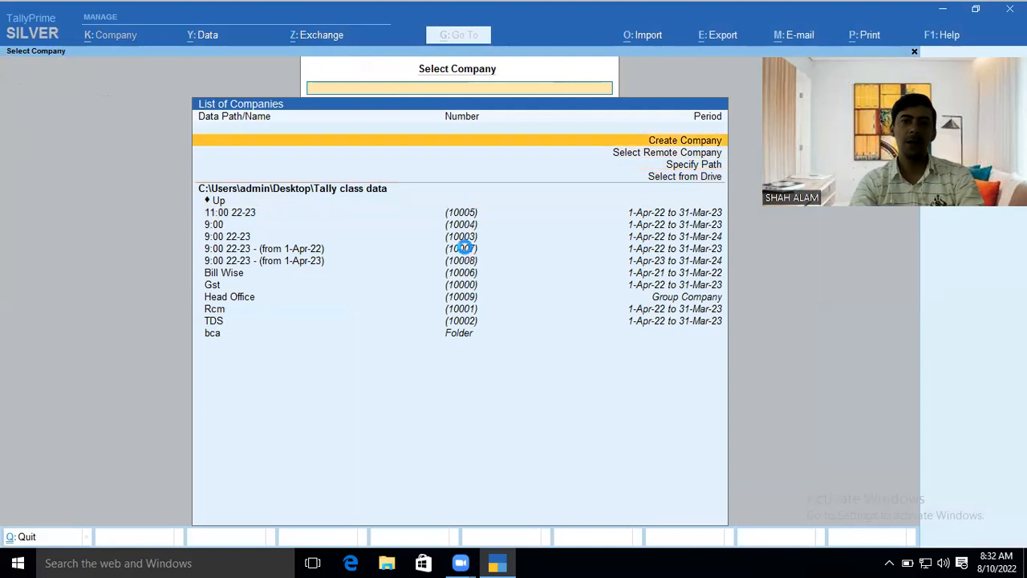
key("Return")
type("Gst")
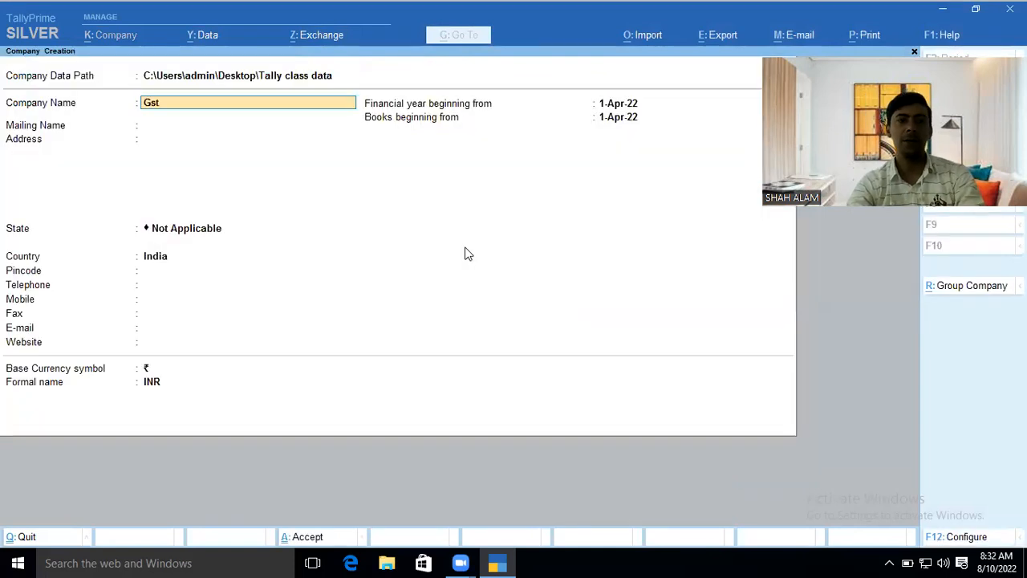
type(" 9:00")
- Set the company's country to India and state to Uttarakhand
key("Return")
key("Return")
key("Return")
key("Return")
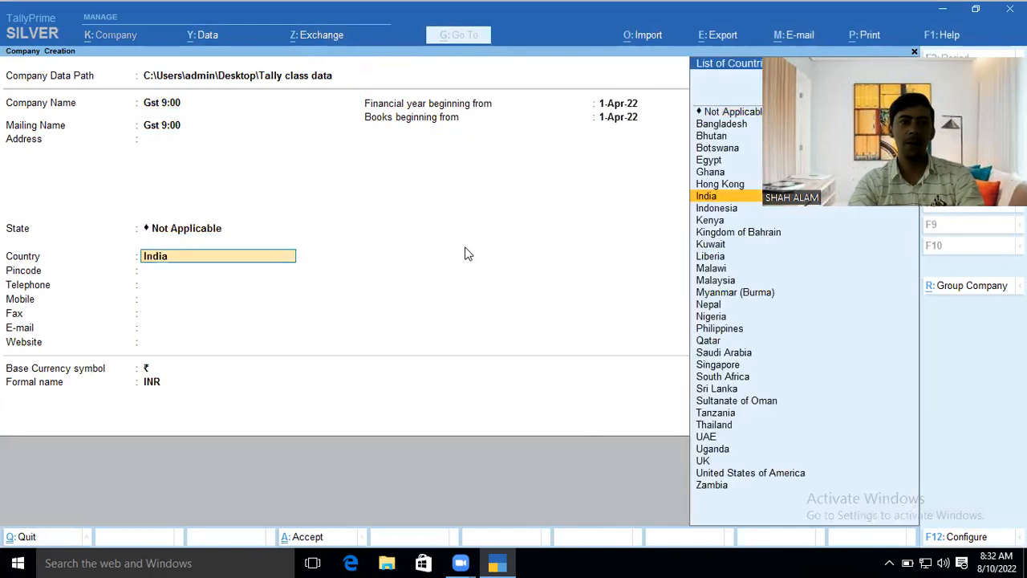
key("Return")
type("u")
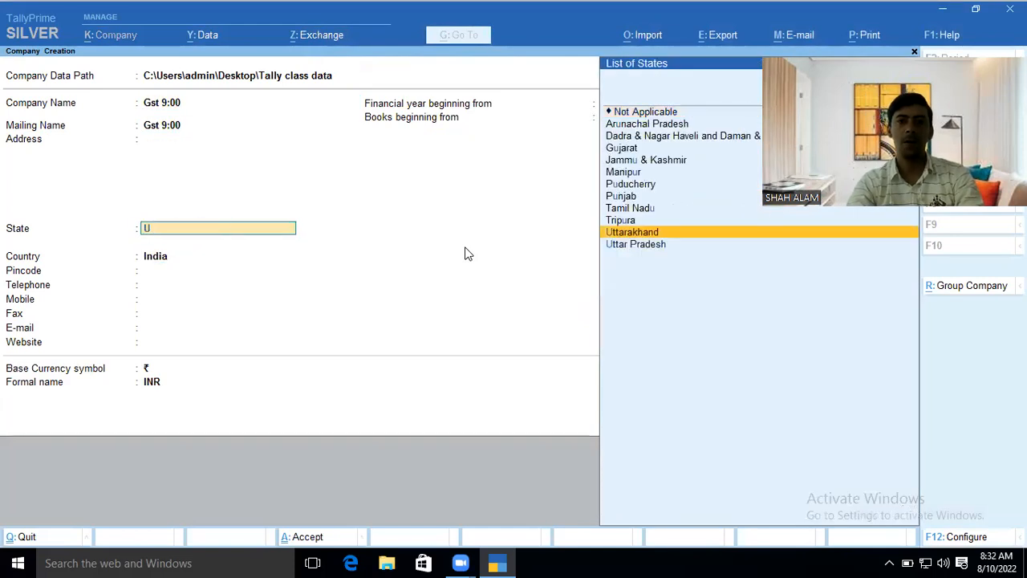
key("Return")
- Correct the company name to 'Gst 8:00' and enable GST
key("Up")
key("Up")
key("Up")
key("Up")
key("Up")
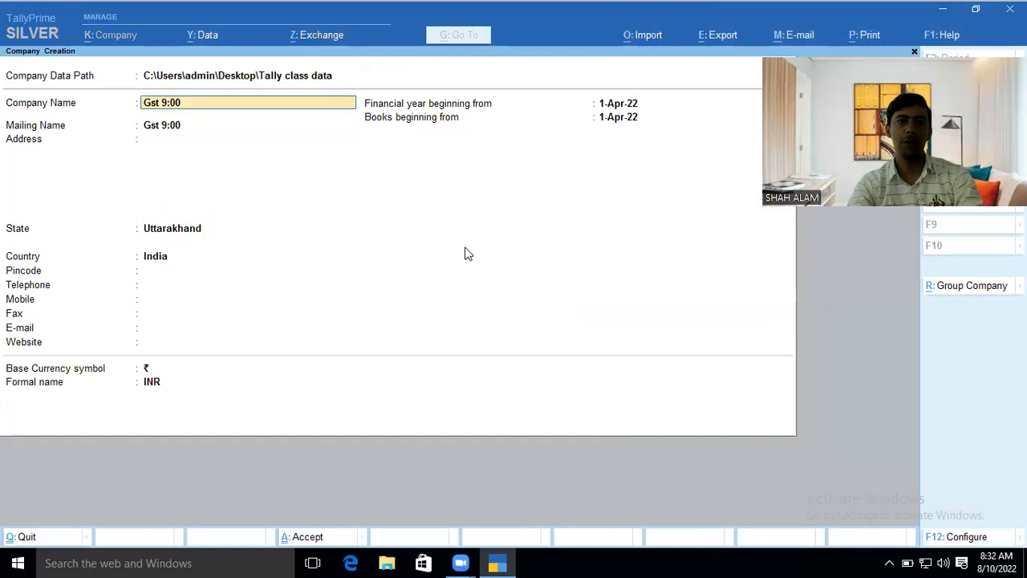
key("BackSpace")
key("BackSpace")
key("BackSpace")
type("8")
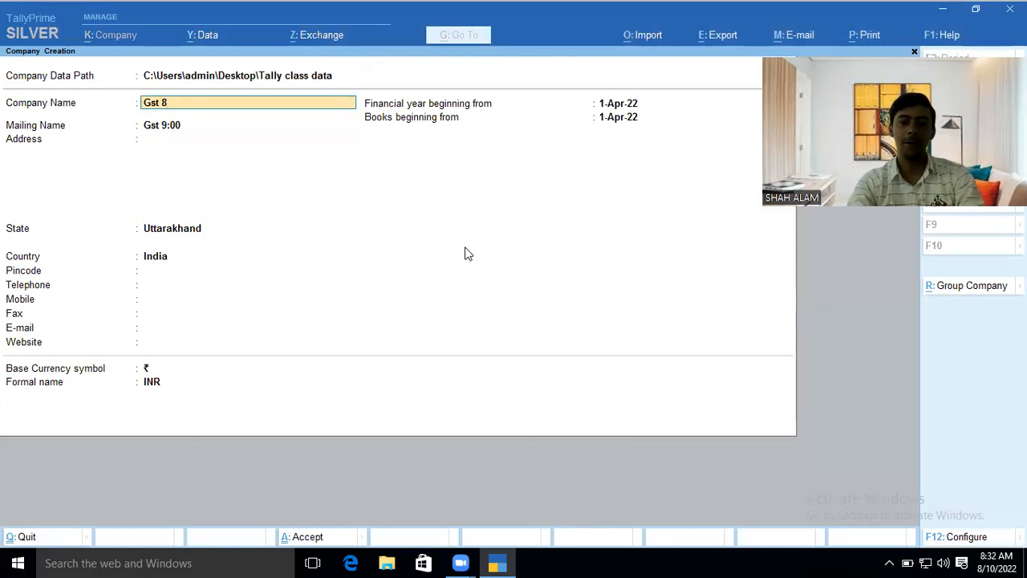
type(":00")
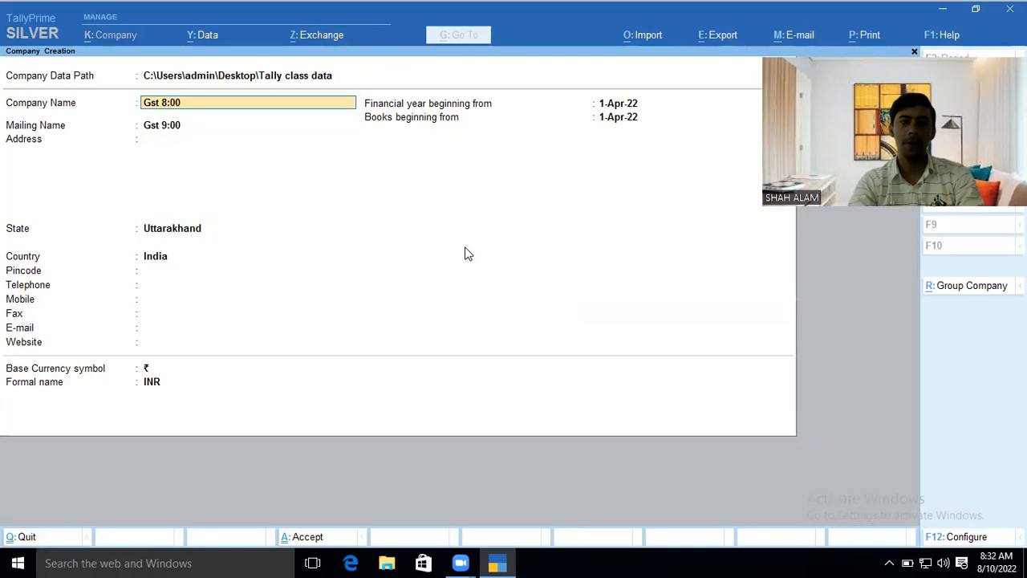
key("Return")
key("Return")
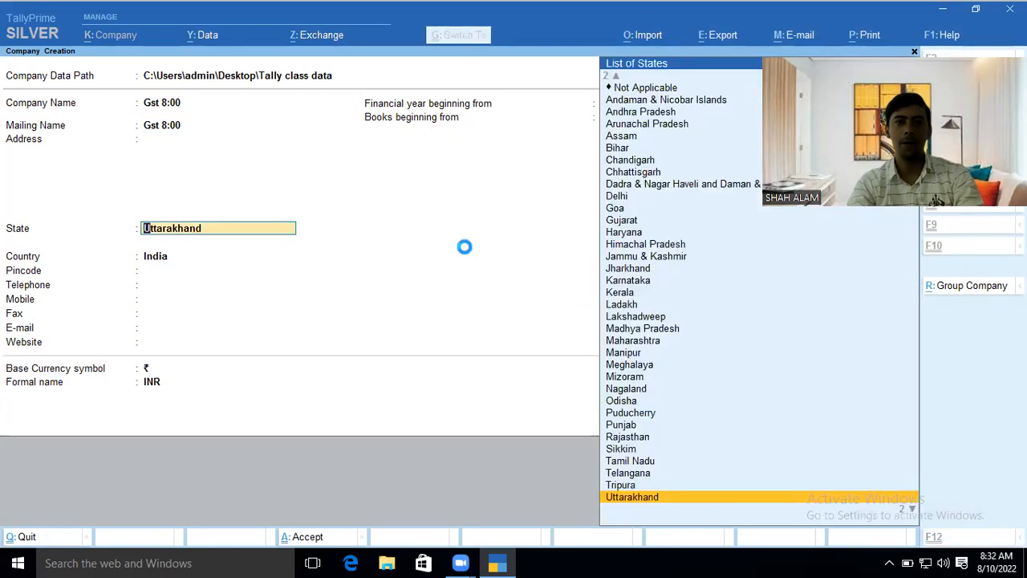
key("Return")
key("Return")
key("Return")
key("Return")
key("Return")
key("Return")
key("Return")
key("Return")
key("Return")
key("Return")
key("Return")
key("Return")
key("Return")
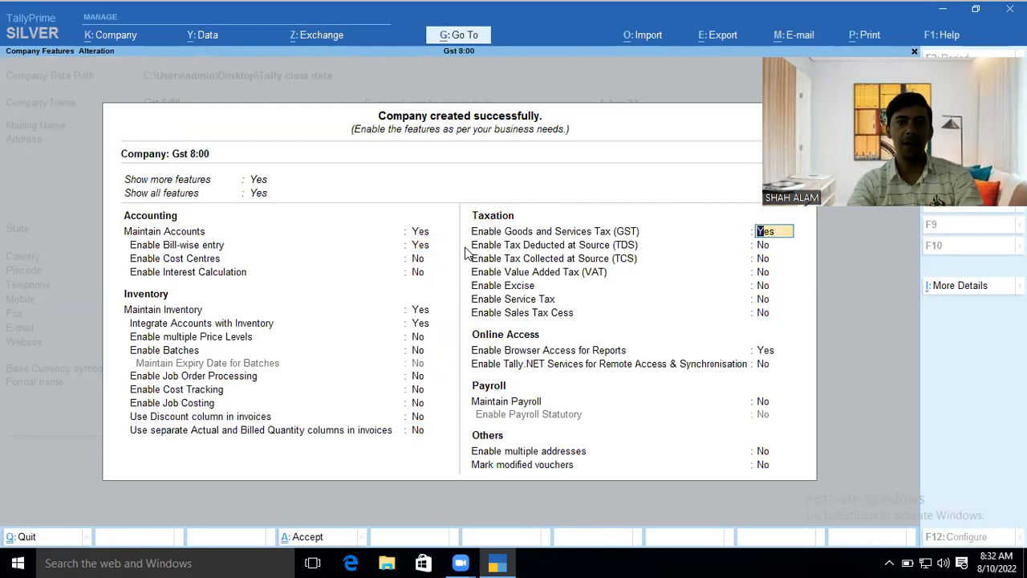
key("Return")
key("Return")
key("Return")
key("Return")
key("Return")
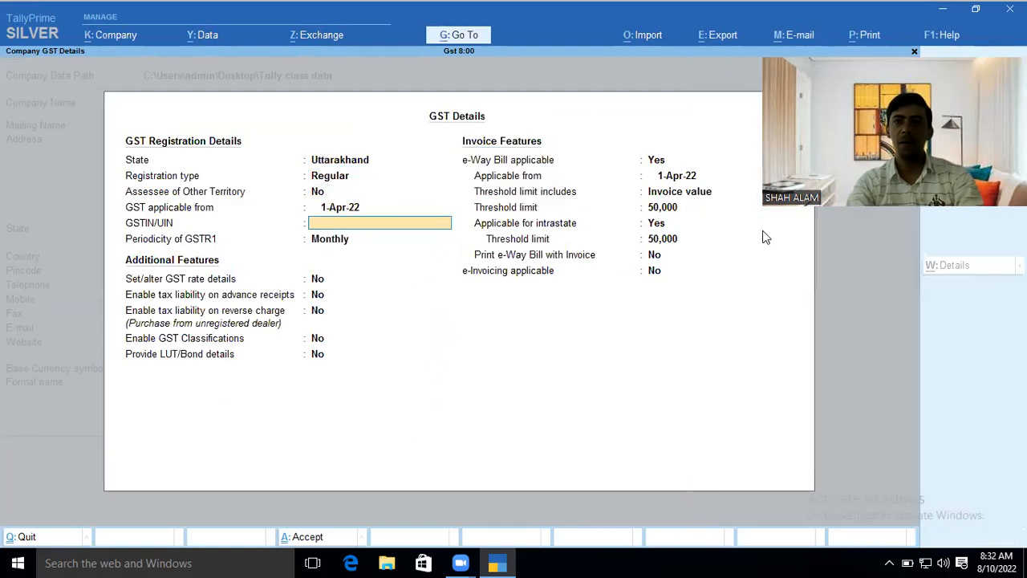
- Go to Chrome's ICICI Bank GST number search to add Uttarakhand to the query
key("Escape")
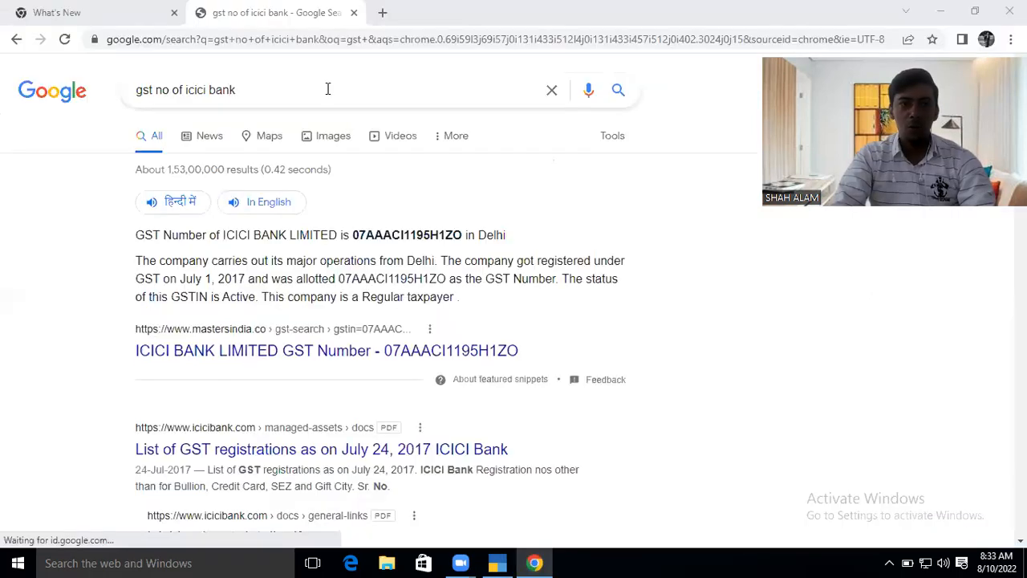
left_click(327, 96)
- Search 'gst no of icici bank uttarakhand' and copy the GST number from the top result
key("Down")
key("Return")
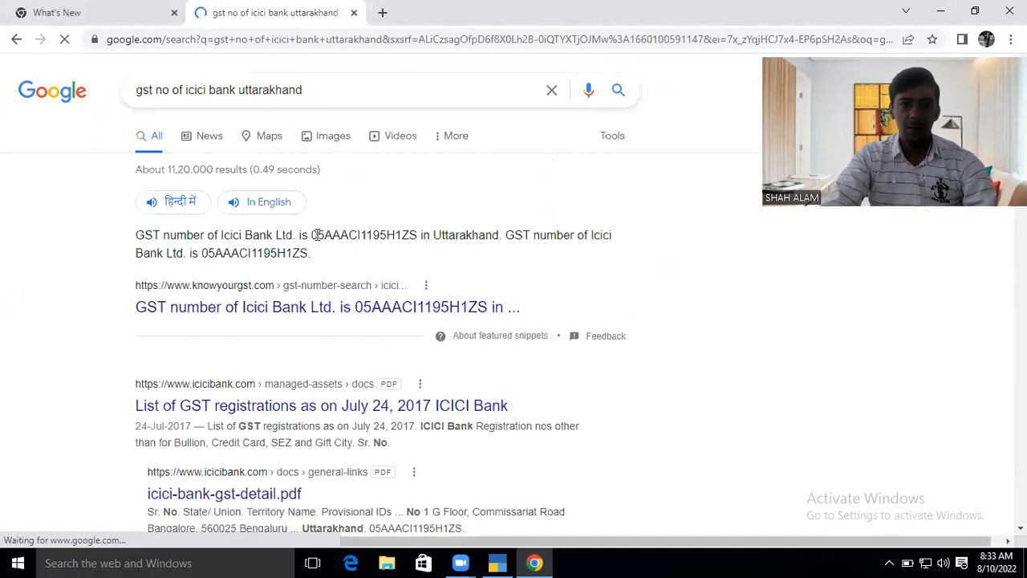
left_click_drag(314, 235, 418, 233)
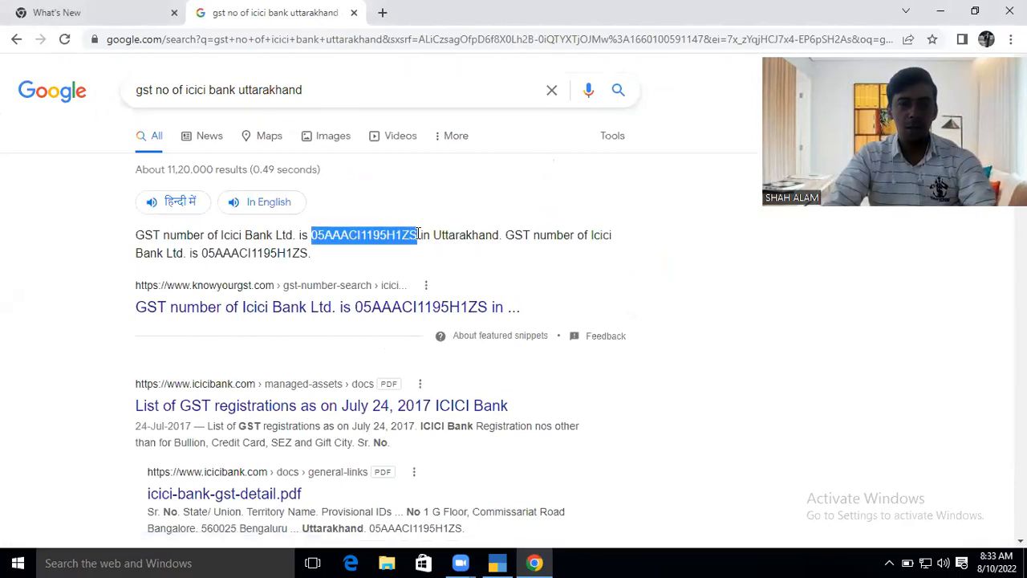
key("ctrl+c")
key("alt+Tab")
- Paste the GSTIN, keep GSTR1 Monthly, set e-Way Bill to No, and save Gst 8:00
key("ctrl+v")
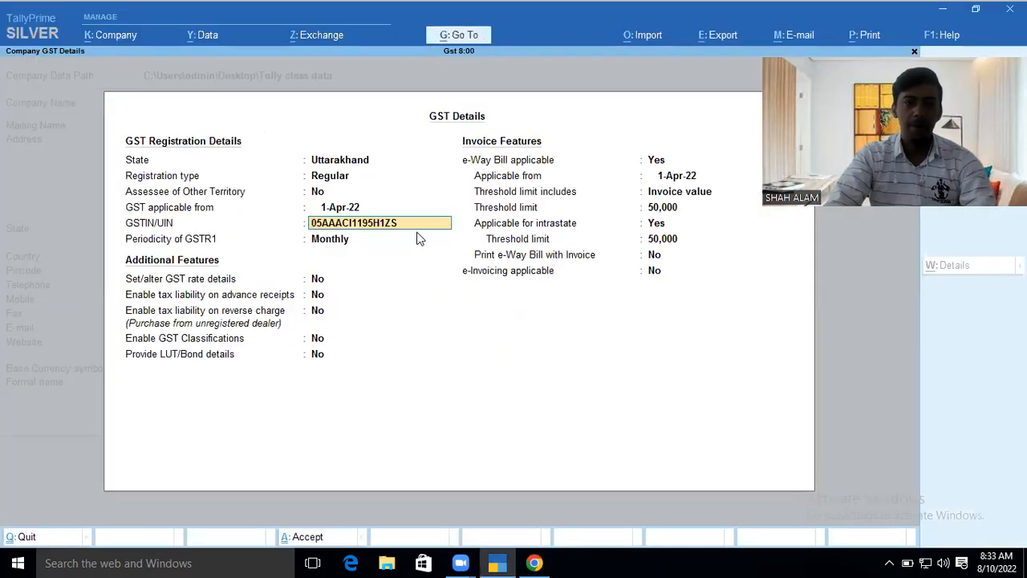
key("Return")
key("Return")
key("Return")
key("Return")
key("Return")
key("Return")
key("Return")
type("n")
key("Return")
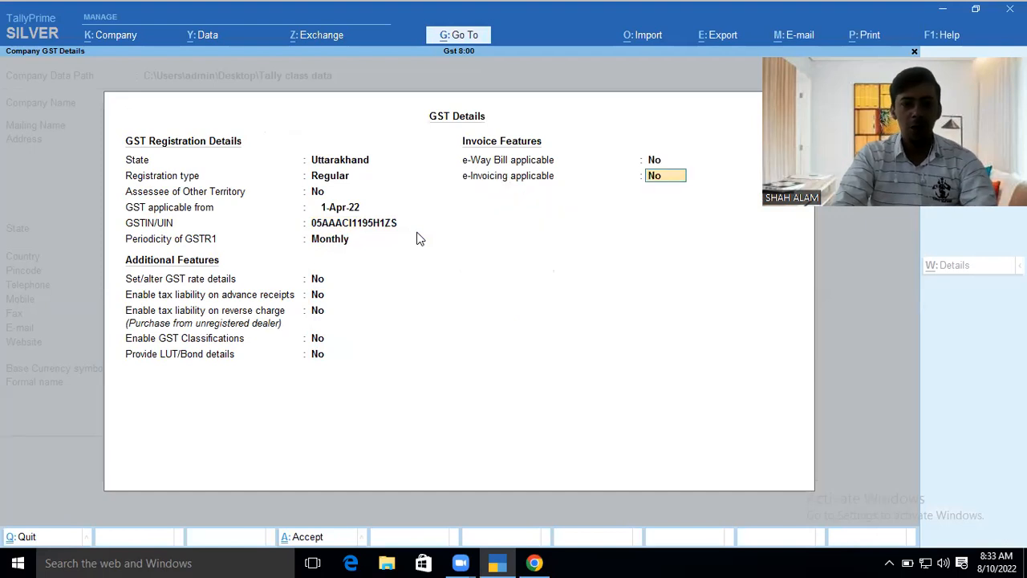
key("ctrl+a")
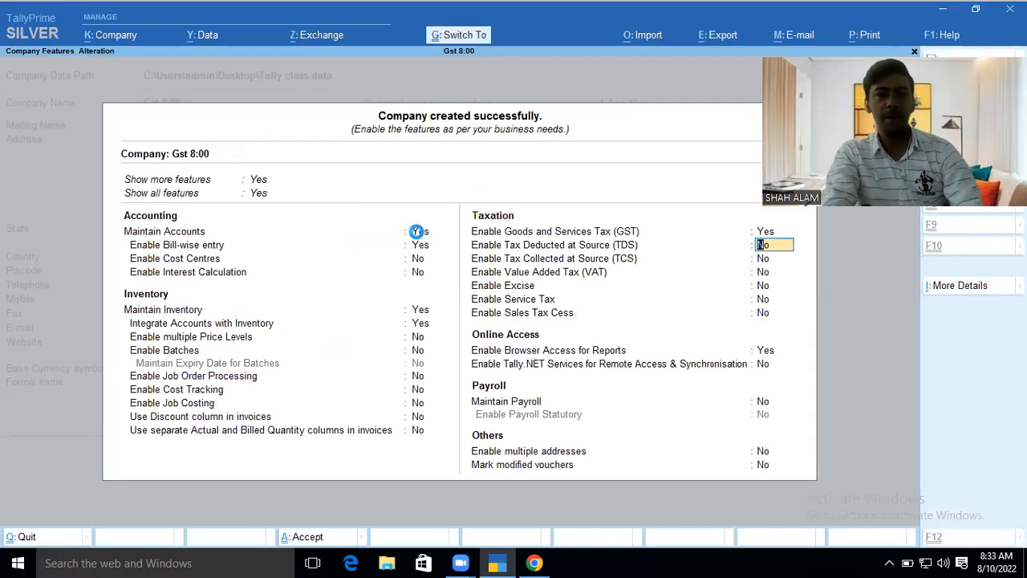
key("ctrl+a")
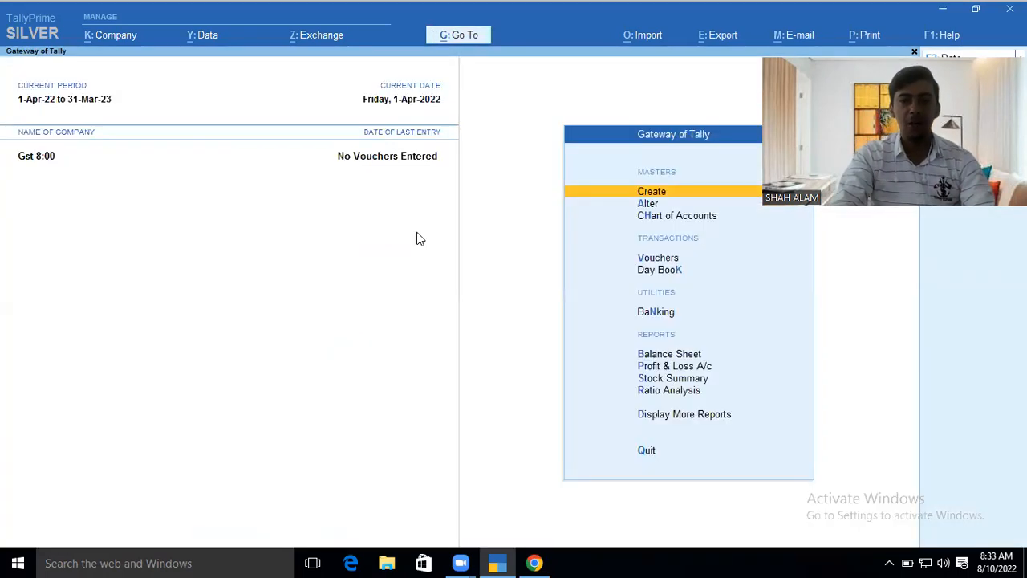
key("Down")
key("Down")
key("Down")
key("Down")
- Open a Purchase voucher in Item Invoice mode
key("v")
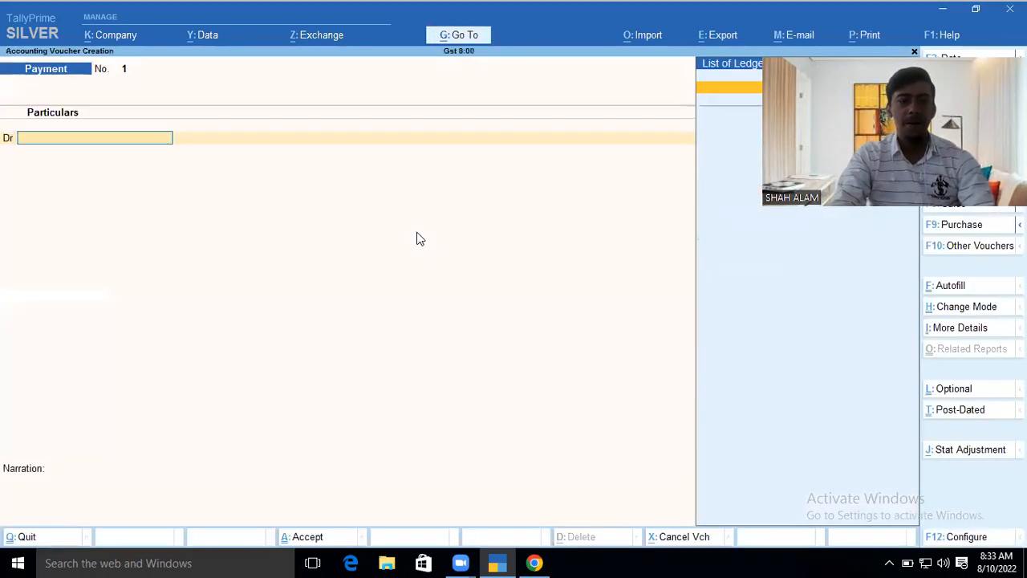
key("F9")
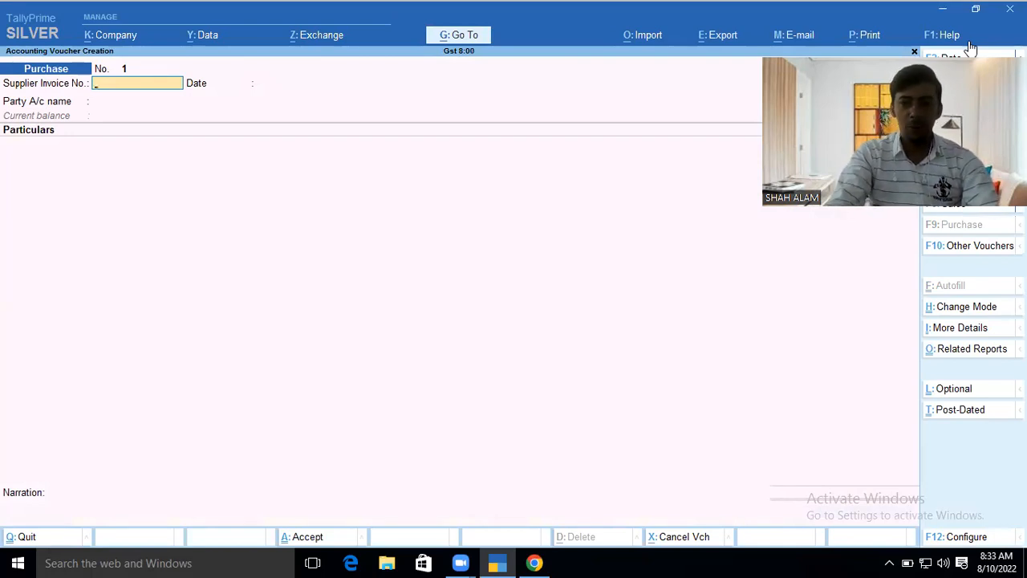
left_click(953, 310)
key("Up")
key("Return")
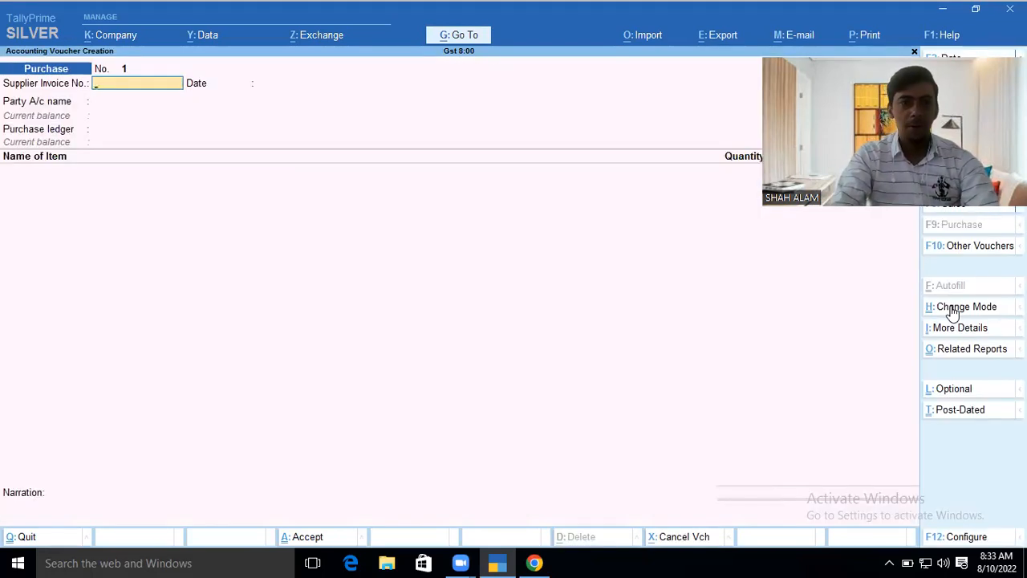
- Date the voucher 1-May-22 and enter supplier invoice number g005
key("F2")
type("1-5")
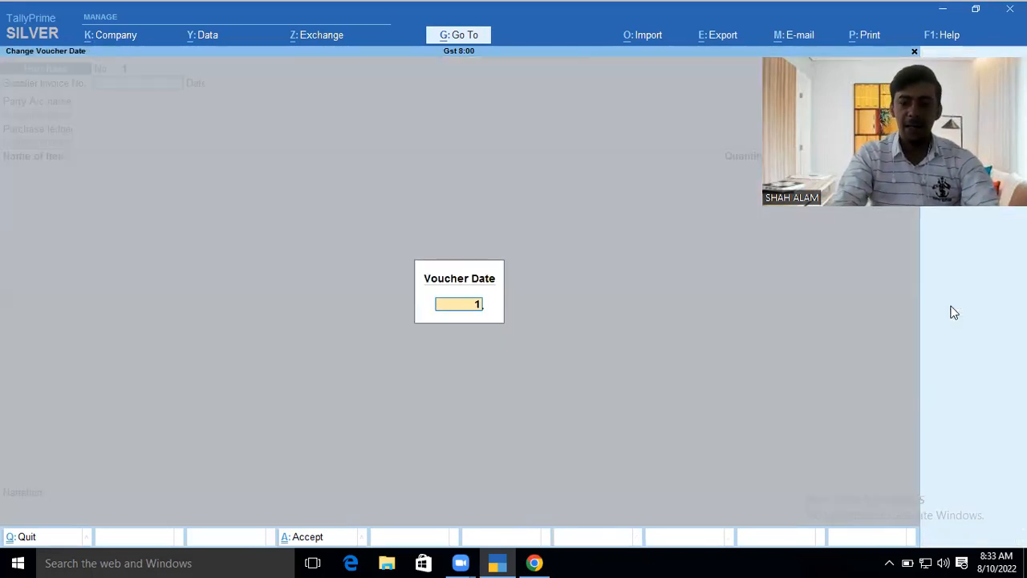
key("Return")
type("g005")
key("Return")
key("Return")
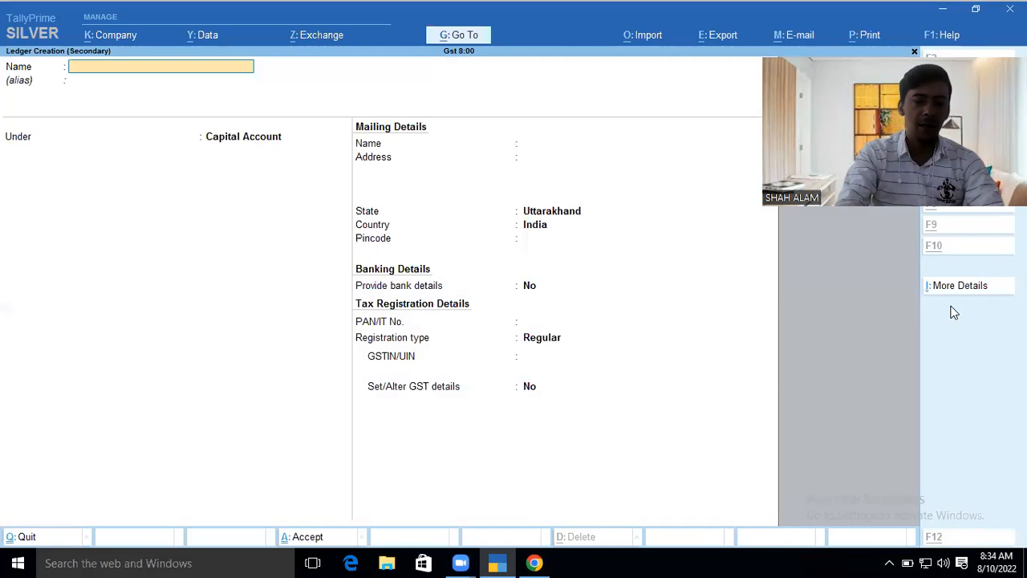
key("alt+c")
- Name the new ledger 'Ak Enterprises' under Sundry Creditors, then return to the Chrome search
type("Ak Enter")
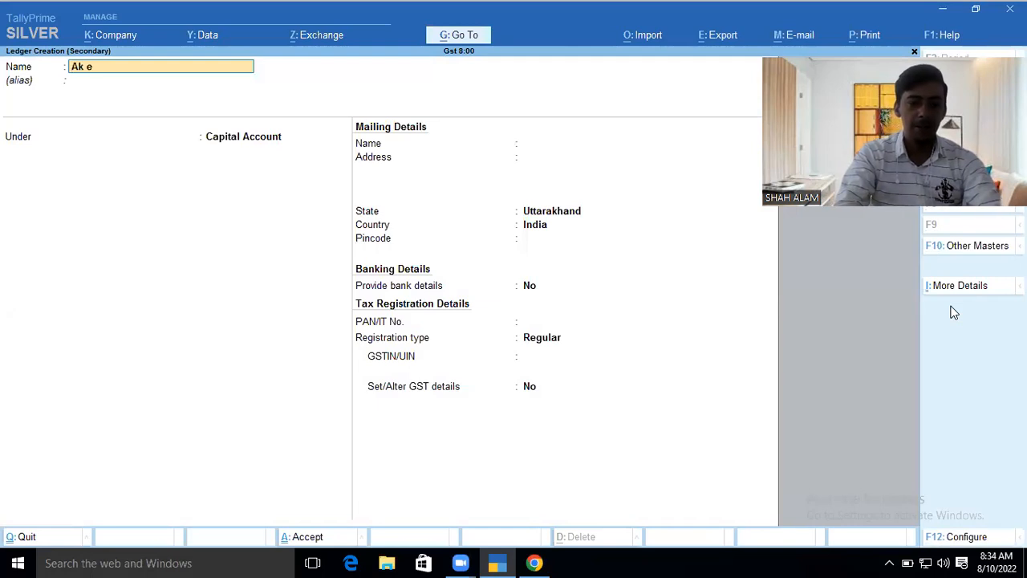
type("prises")
key("Return")
key("Return")
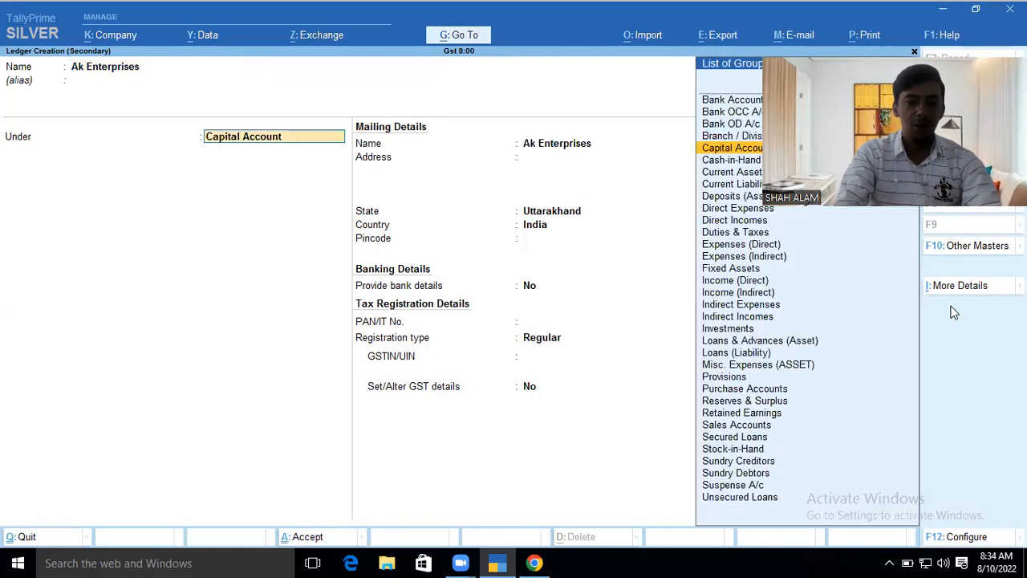
type("Su")
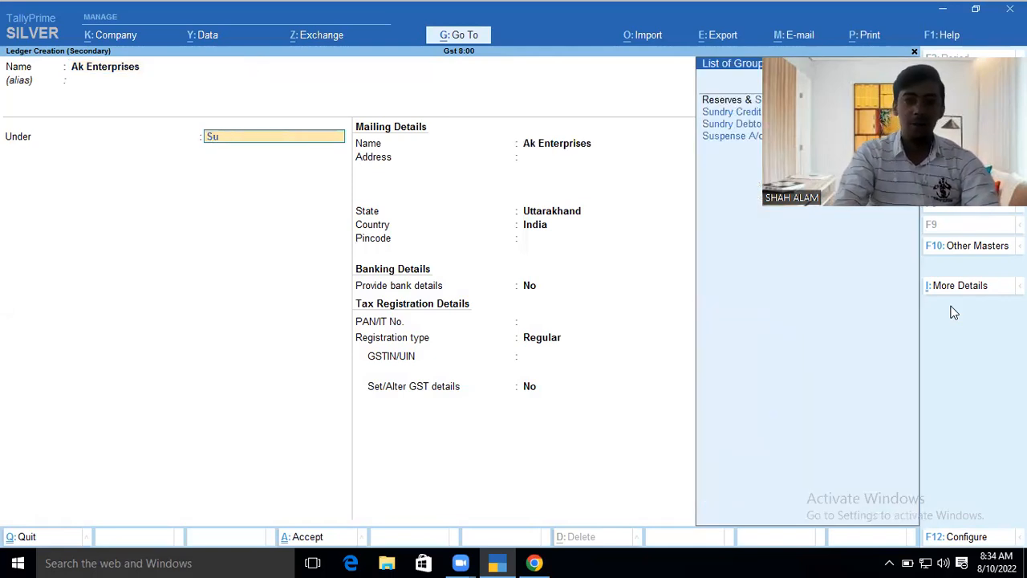
key("Down")
key("Return")
key("Return")
key("Return")
key("Return")
key("Return")
key("Return")
key("Return")
key("Return")
key("Return")
key("Return")
key("Return")
key("Return")
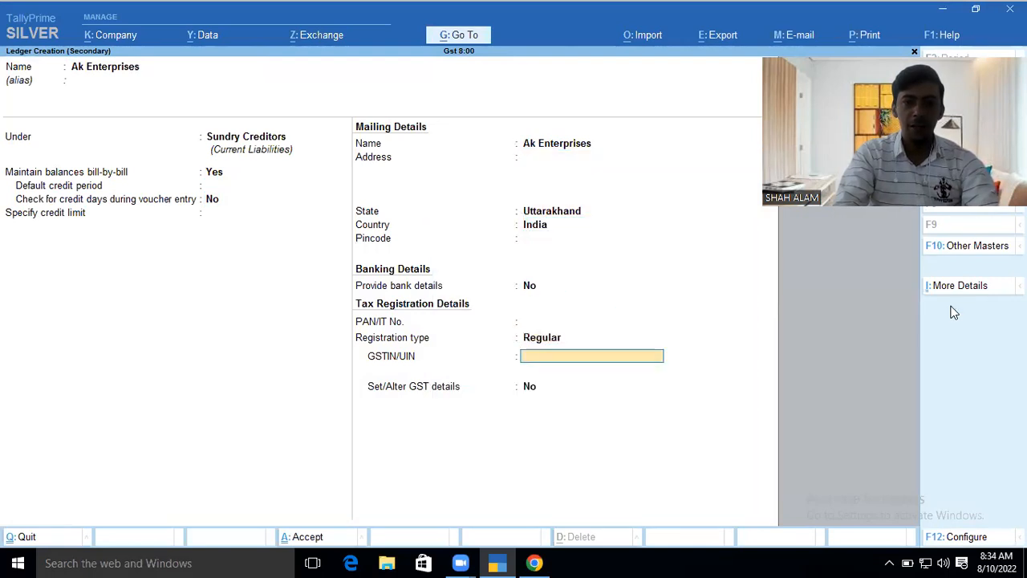
key("alt+Tab")
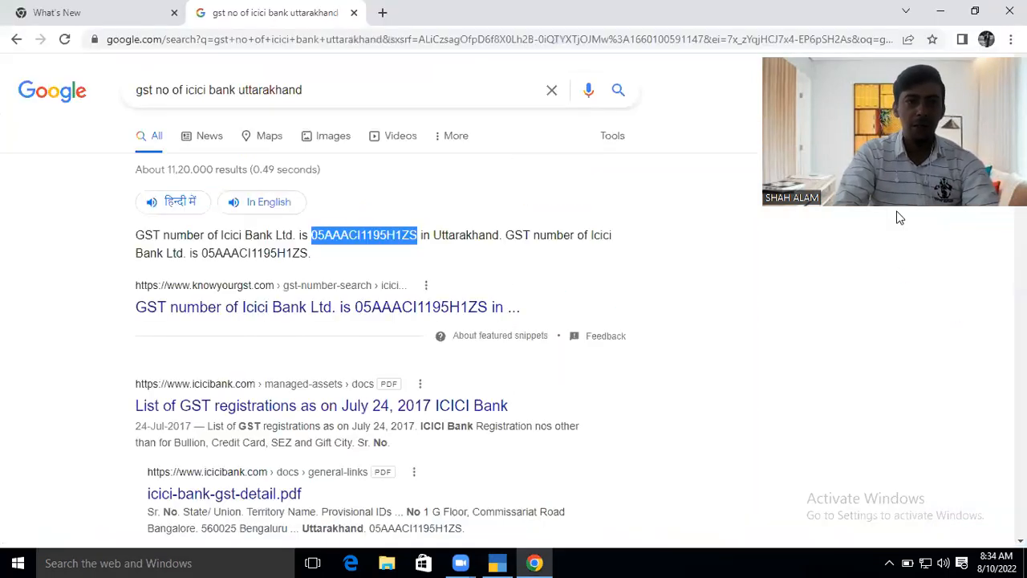
left_click(207, 91)
- Search 'gst no of sbi bank uttarakhand' and take SBI's GSTIN back to TallyPrime
key("BackSpace")
key("BackSpace")
key("BackSpace")
key("BackSpace")
key("BackSpace")
type("sbi")
key("Return")
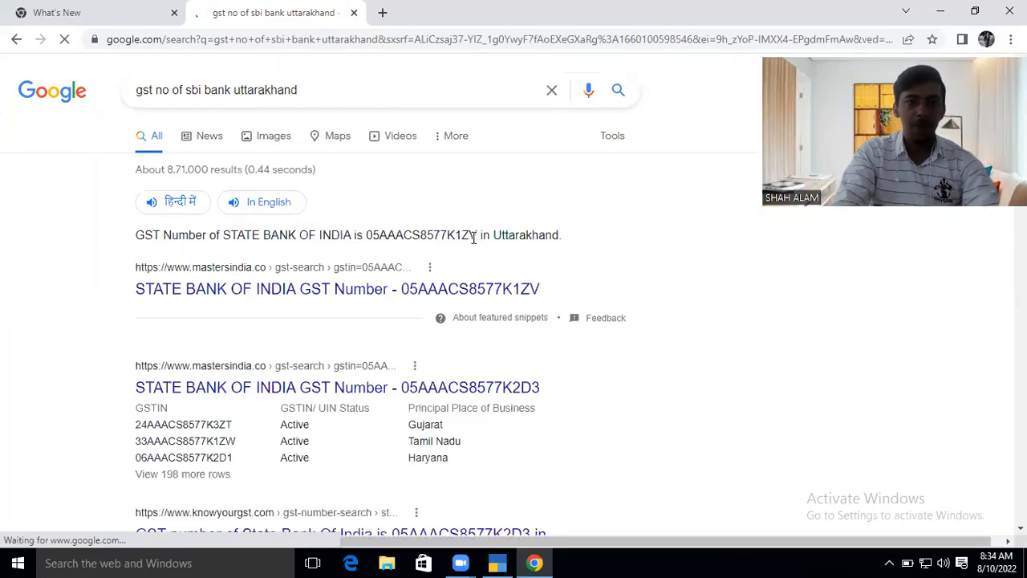
left_click_drag(475, 233, 369, 232)
key("ctrl+c")
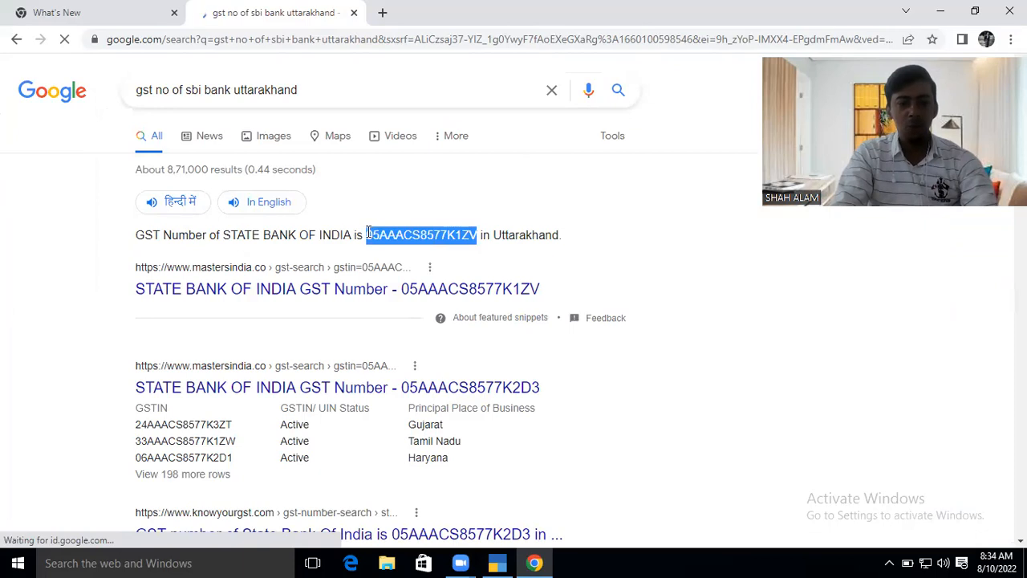
key("alt+Tab")
key("ctrl")
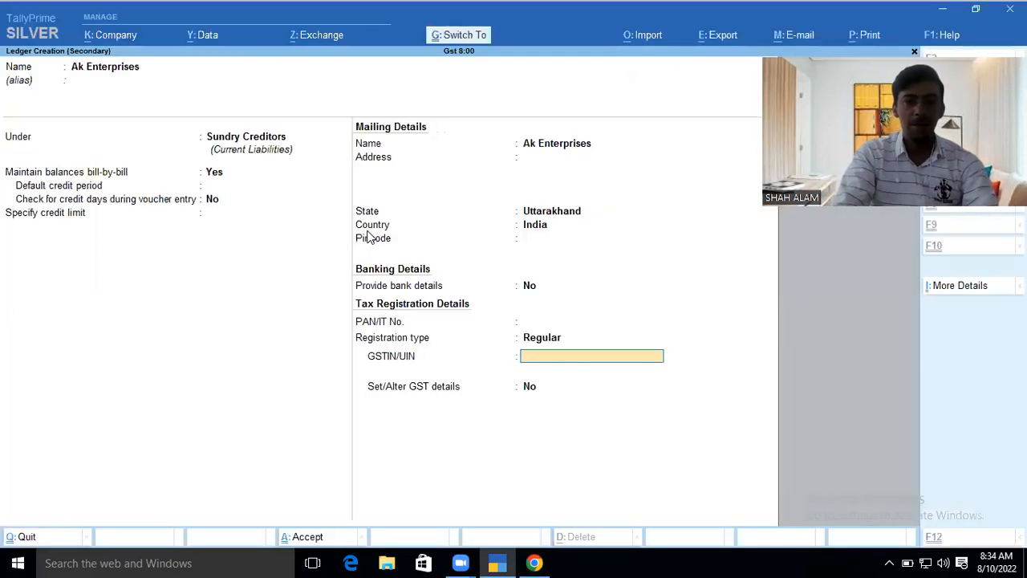
- Paste SBI's GSTIN into Ak Enterprises and save the ledger
key("ctrl+v")
key("Return")
key("Return")
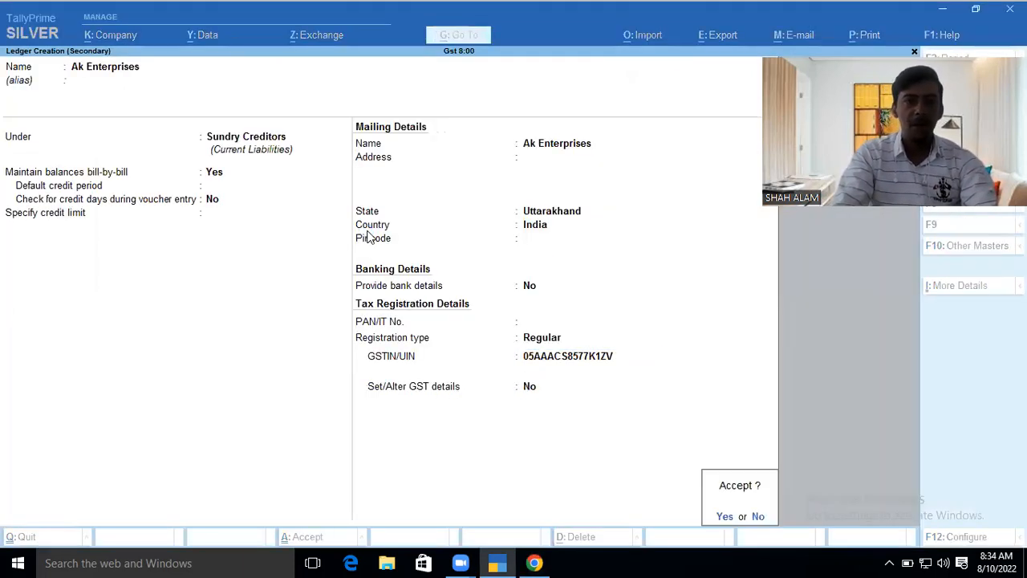
key("Return")
key("ctrl")
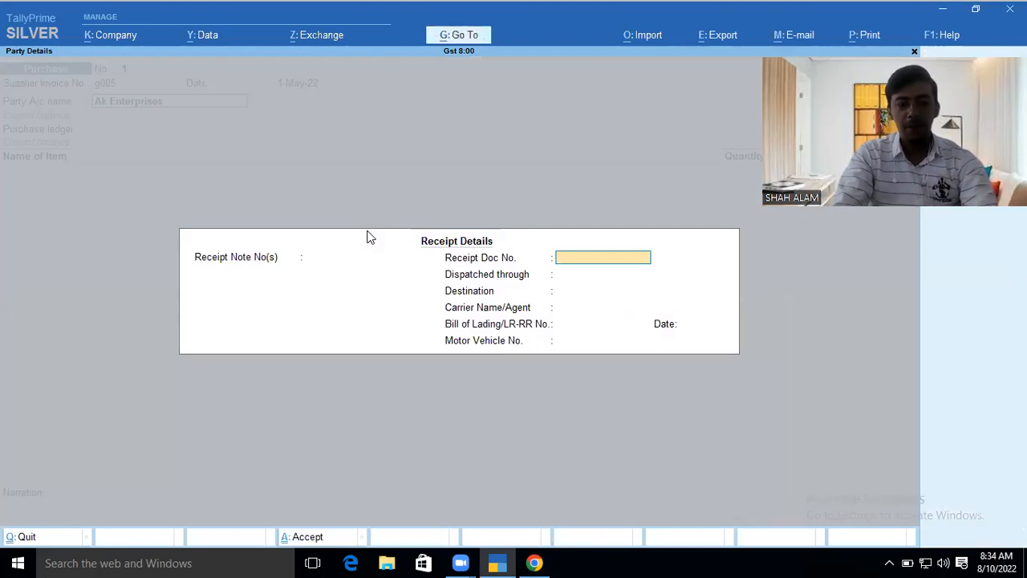
key("ctrl+a")
key("ctrl+a")
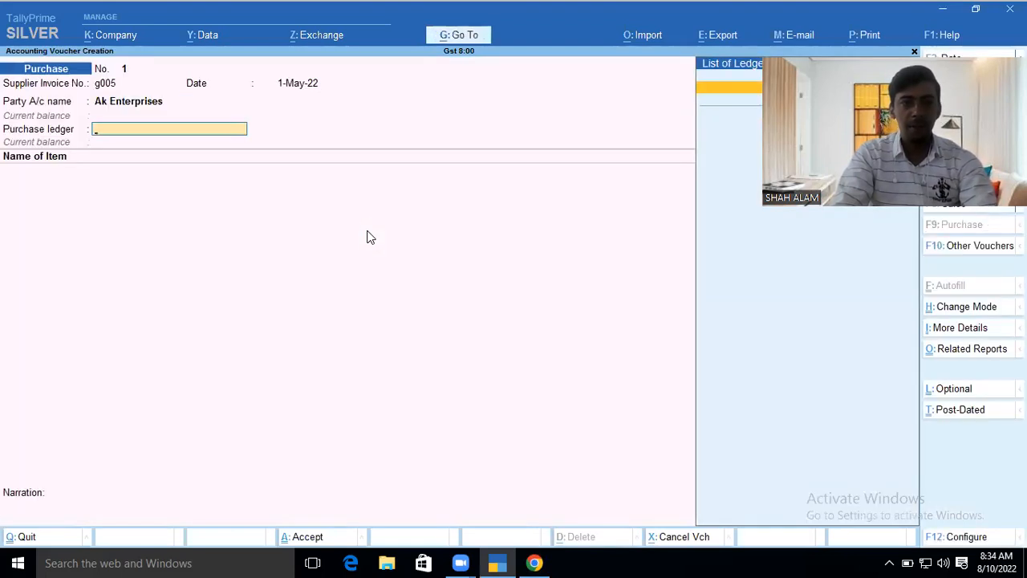
- Create a 'Purchase' ledger under Purchase Accounts with supply type Goods
key("alt+c")
type("Purcha")
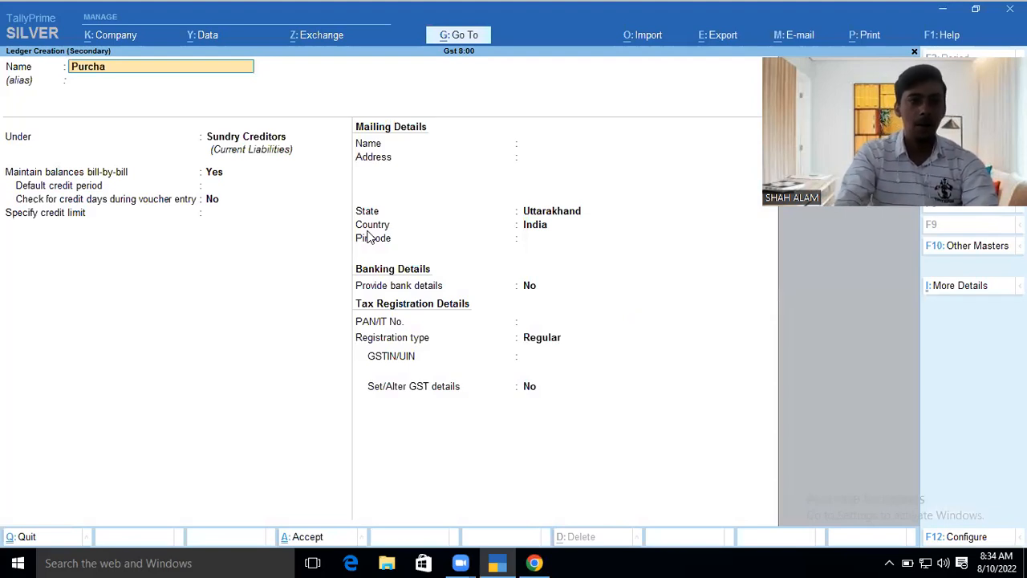
type("se")
key("Return")
key("Return")
type("Pu")
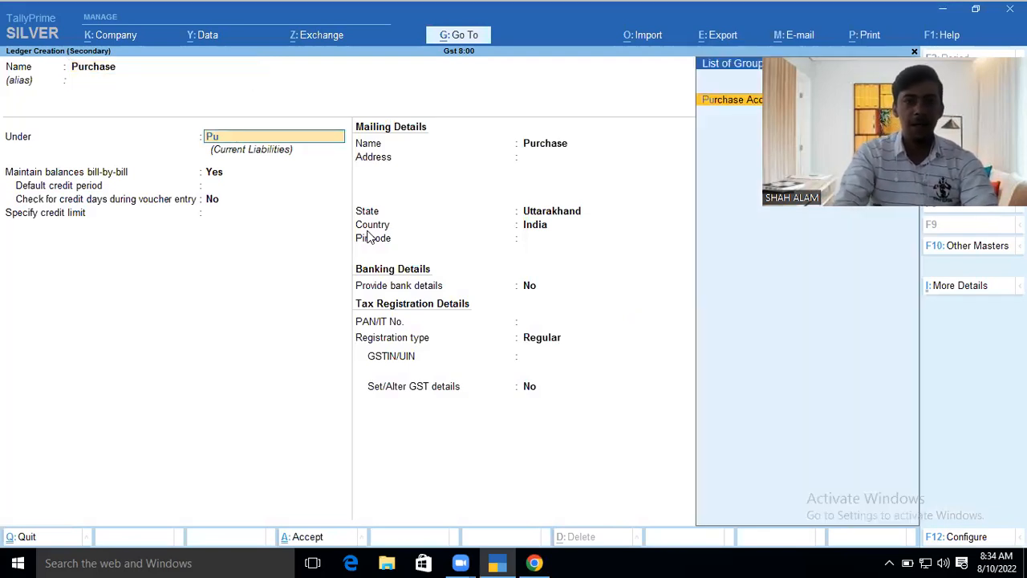
key("Return")
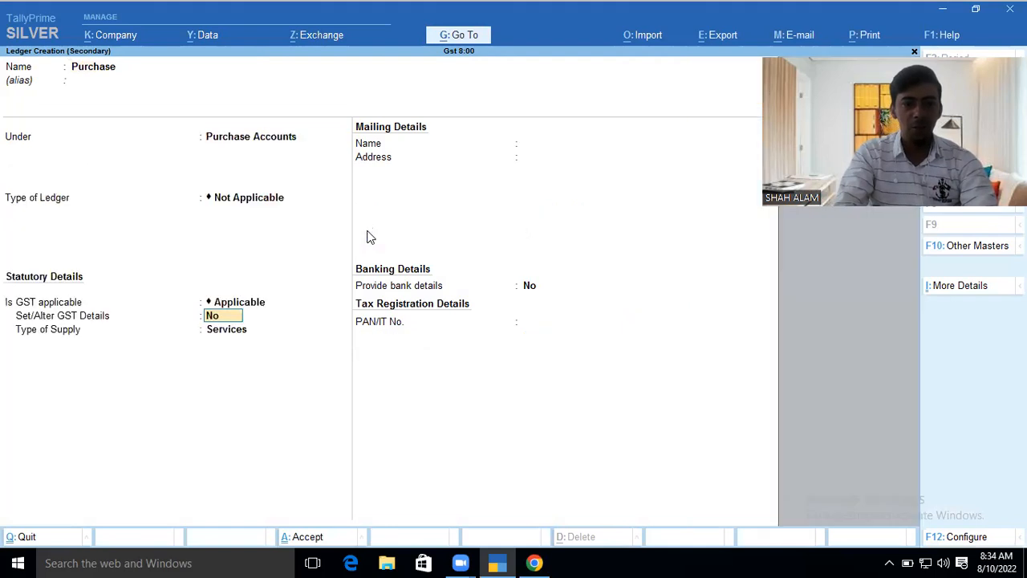
key("Return")
key("Up")
key("Return")
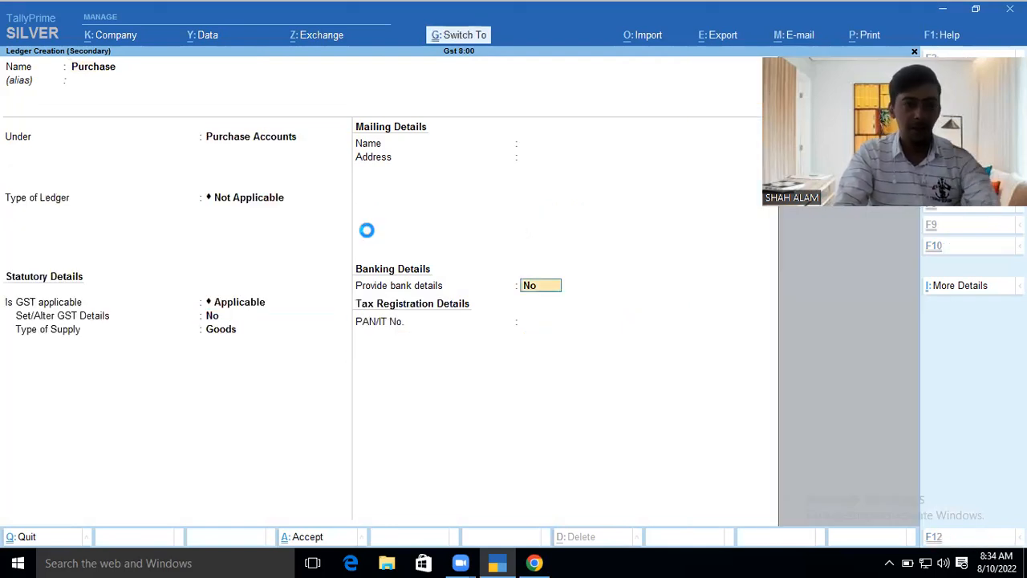
key("ctrl+a")
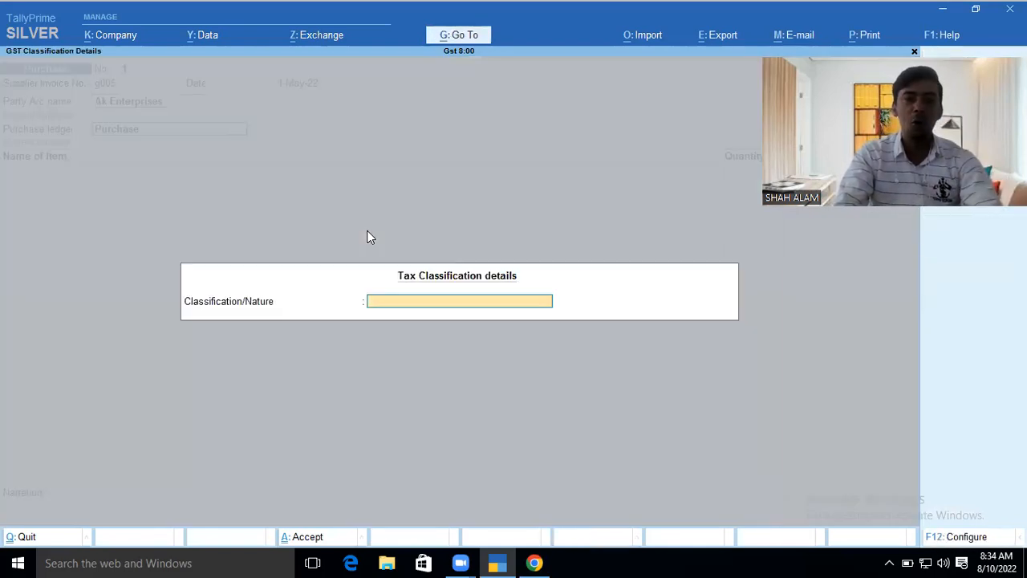
key("Return")
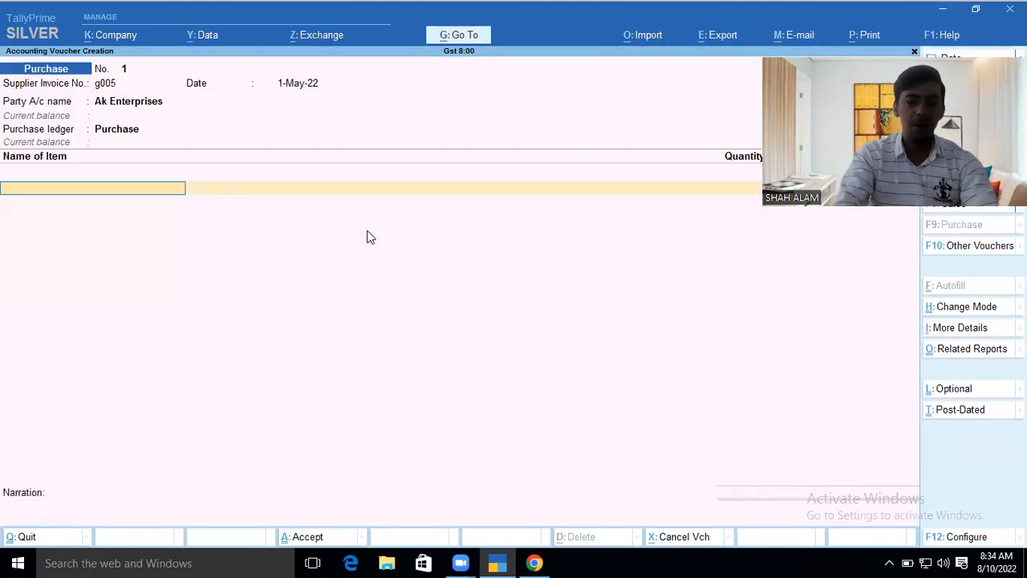
- Create the Shirt stock item with a new unit of measure 'pcs'
type("S")
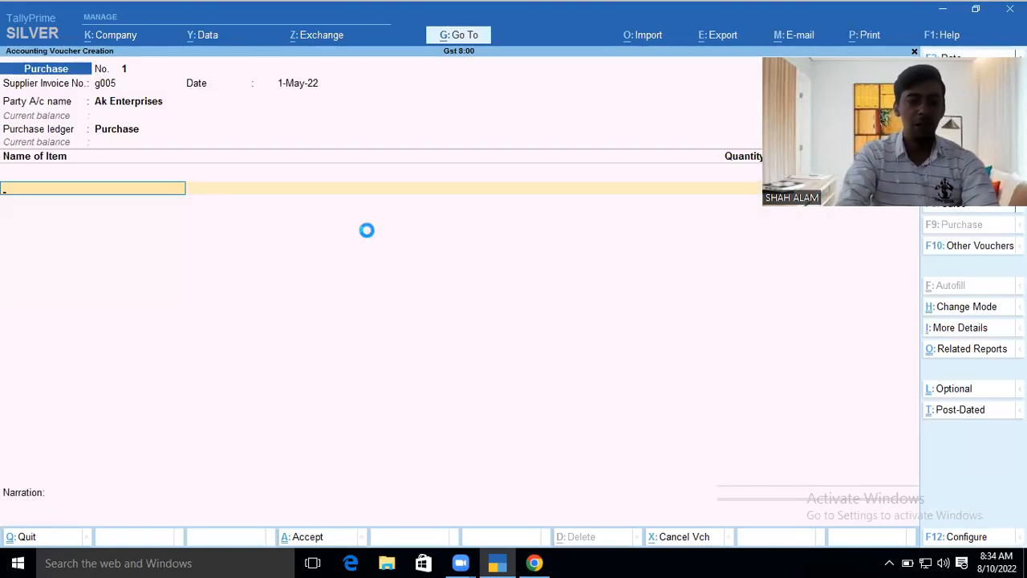
type("rr")
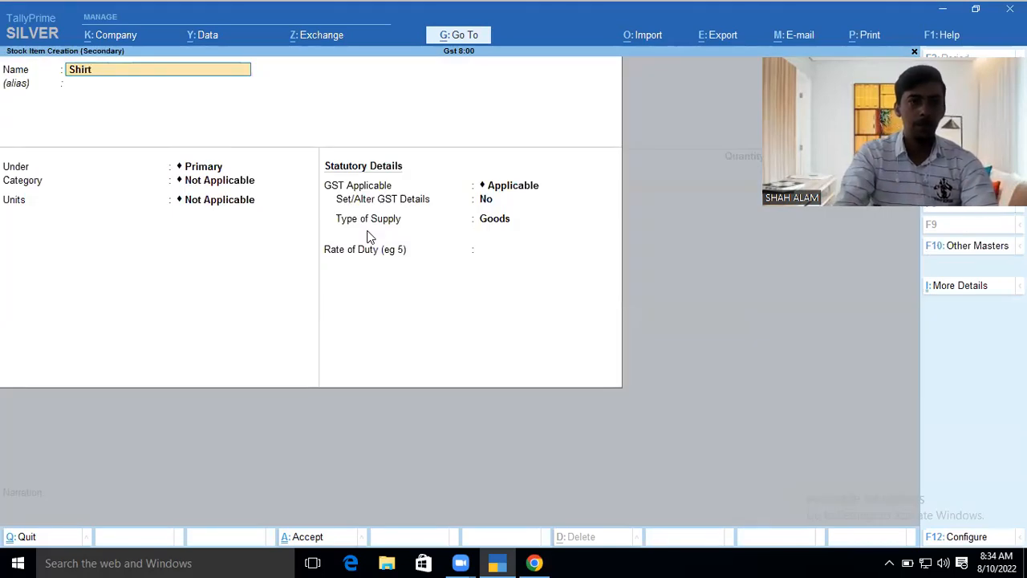
key("Return")
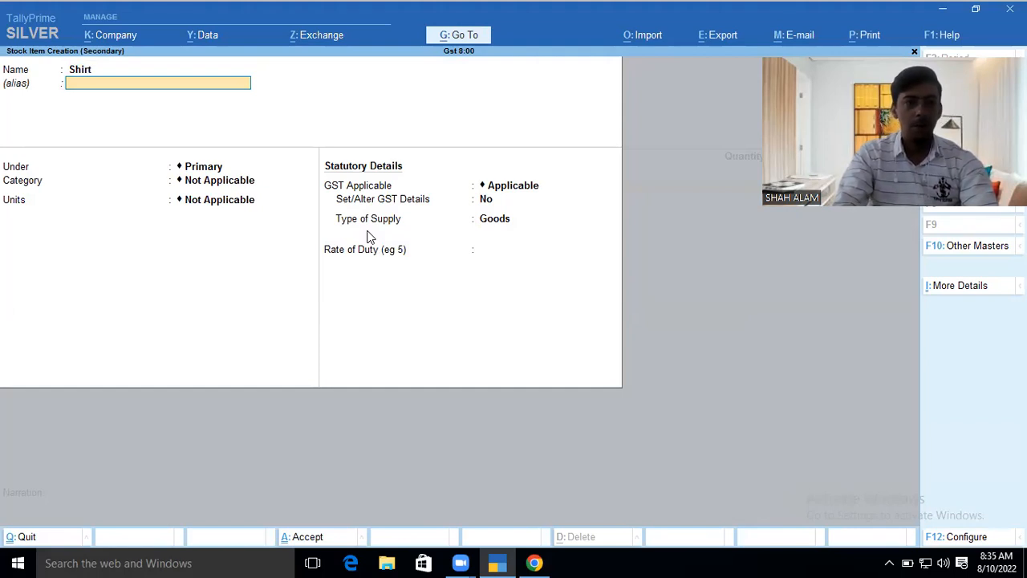
key("Return")
key("Return")
key("Return")
key("Up")
key("Return")
type("pcs")
key("Return")
key("Return")
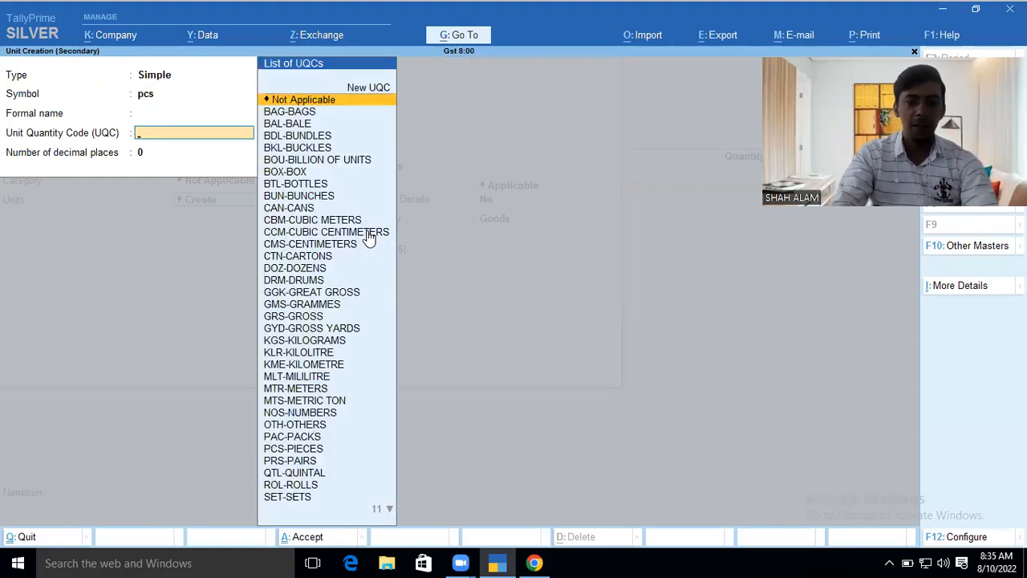
type("pc")
key("Return")
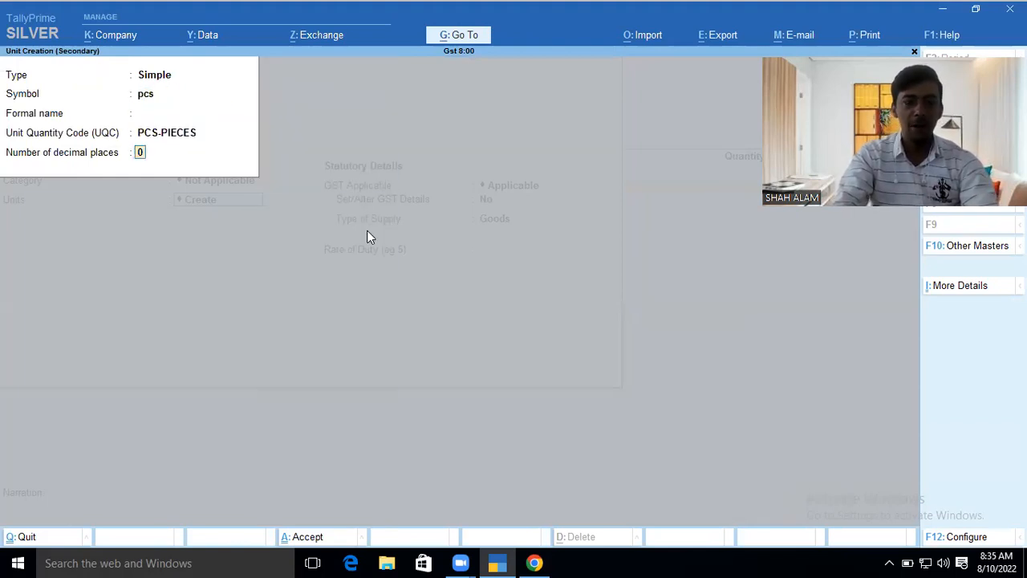
key("ctrl+a")
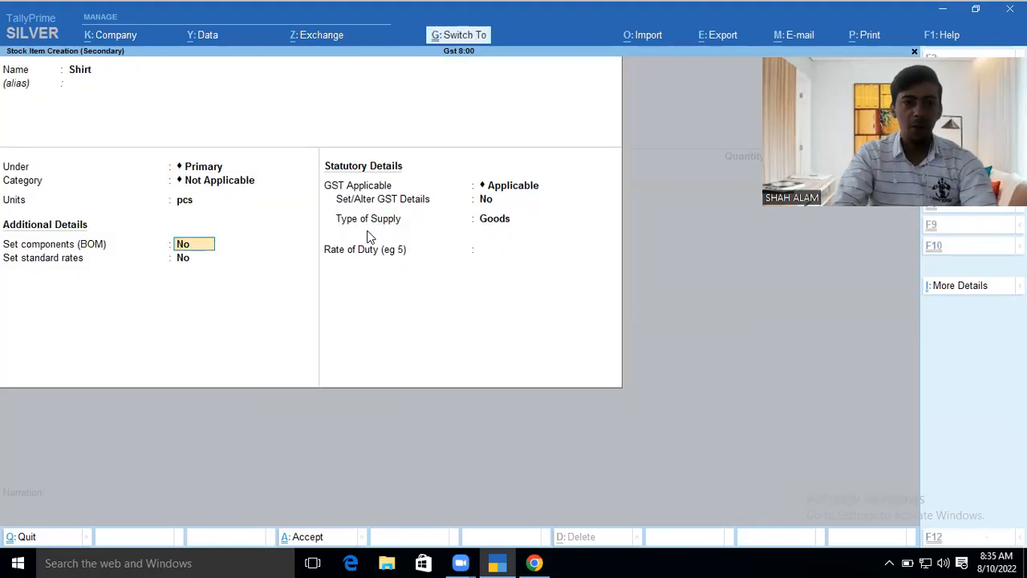
- Give Shirt GST details: description Shirt, HSN 457878, Taxable at 5% integrated tax, then save
key("Return")
key("Return")
type("y")
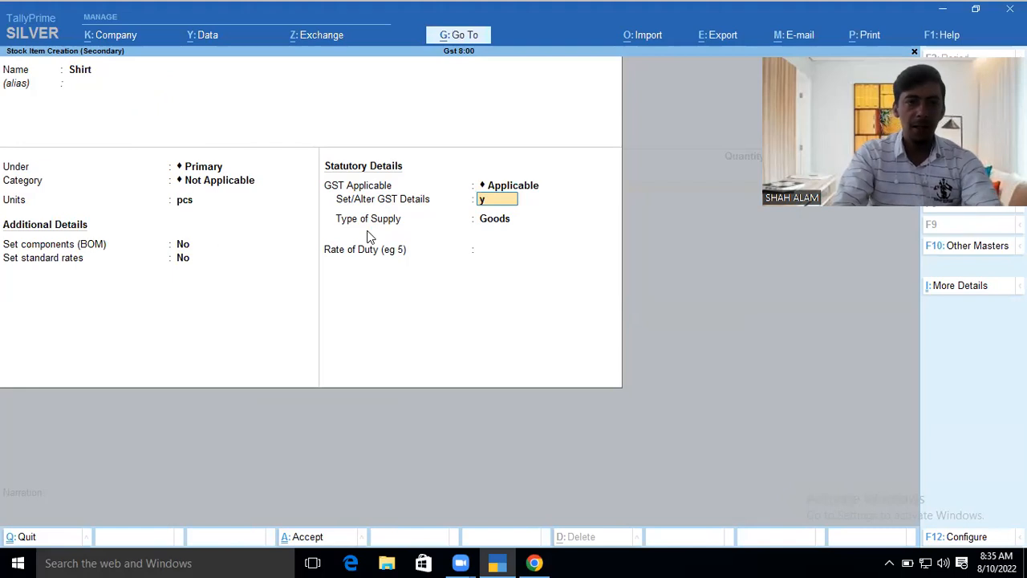
key("Return")
type("Sh")
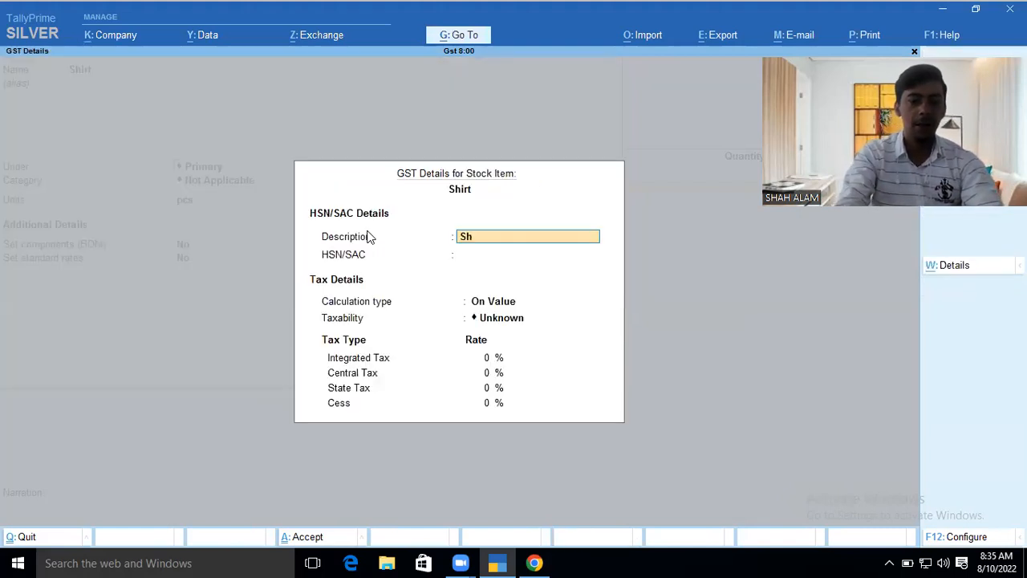
type("irt")
key("Return")
type("4578")
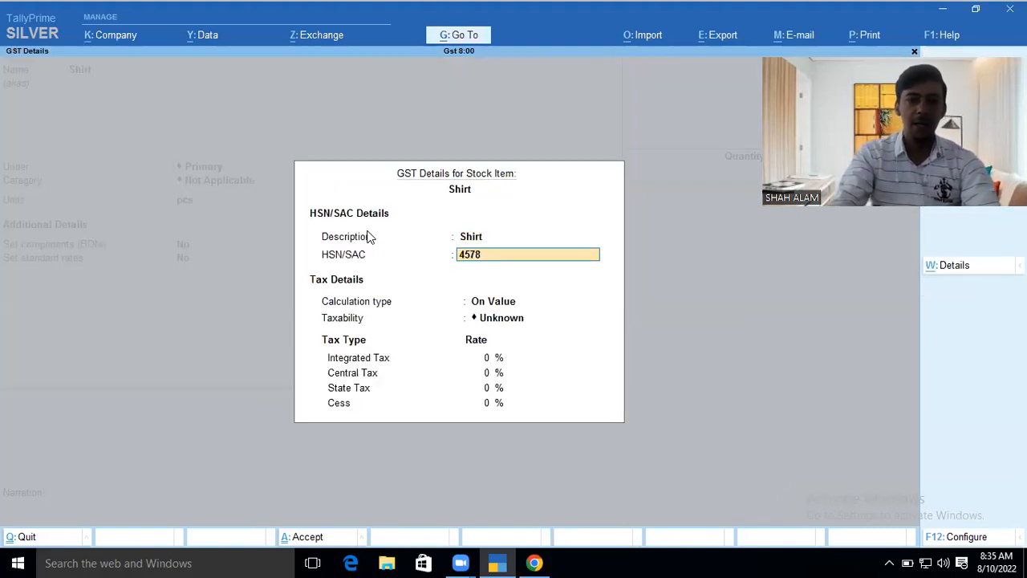
type("78")
key("Return")
key("Up")
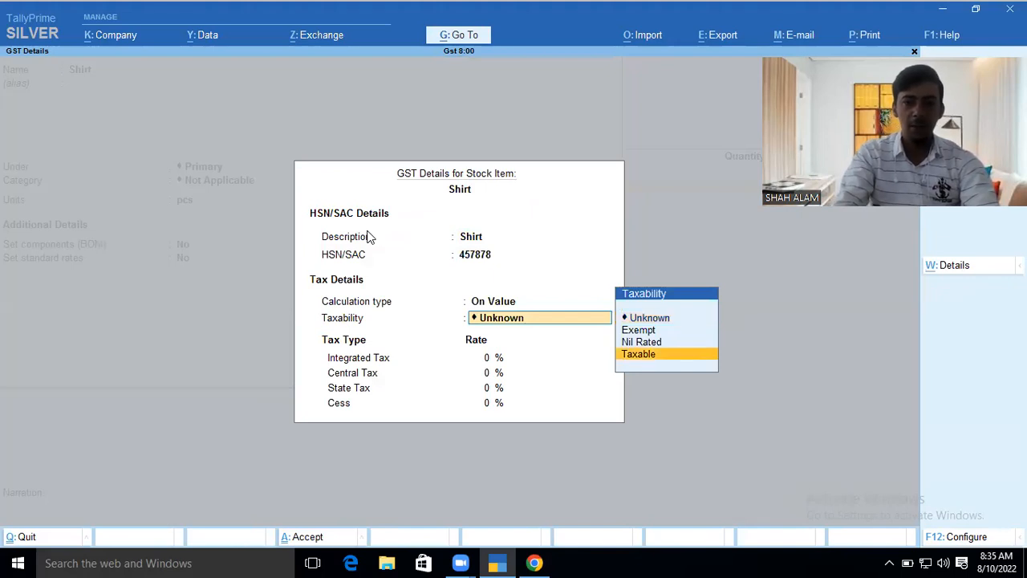
key("Return")
type("5")
key("Return")
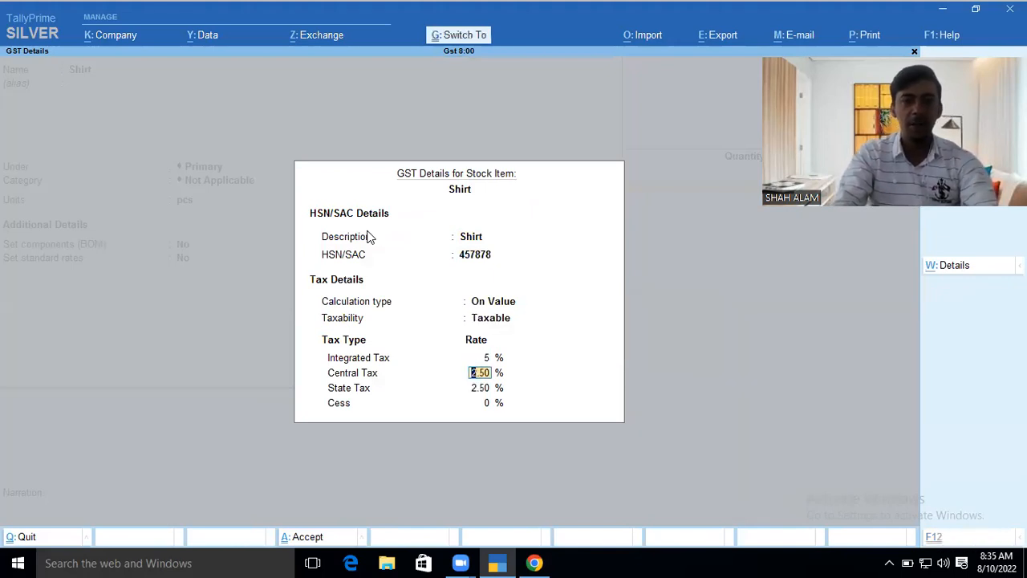
key("ctrl+a")
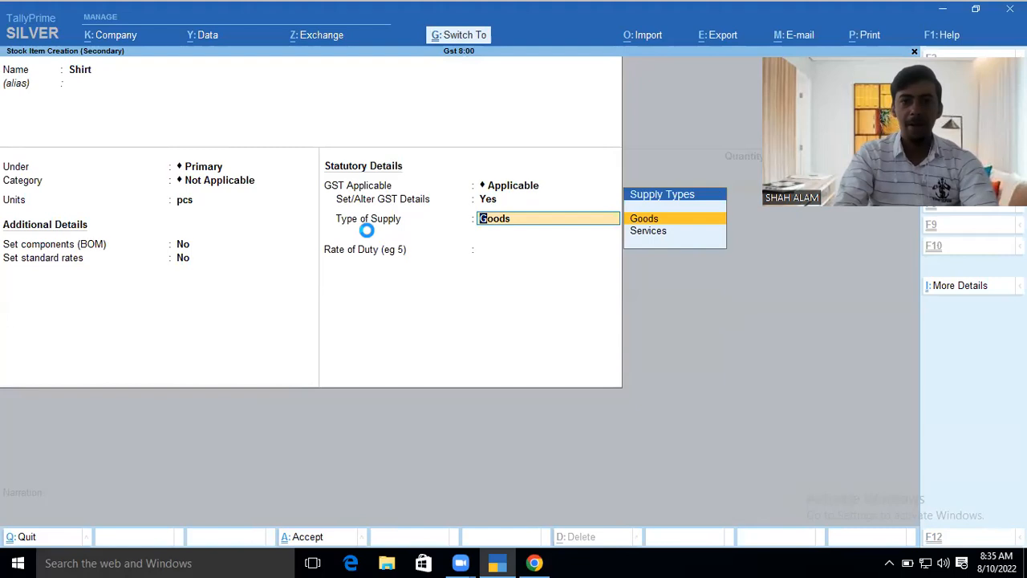
key("ctrl+a")
- Enter 100 pcs of Shirt at a rate of 1,000 each on the purchase voucher
key("Return")
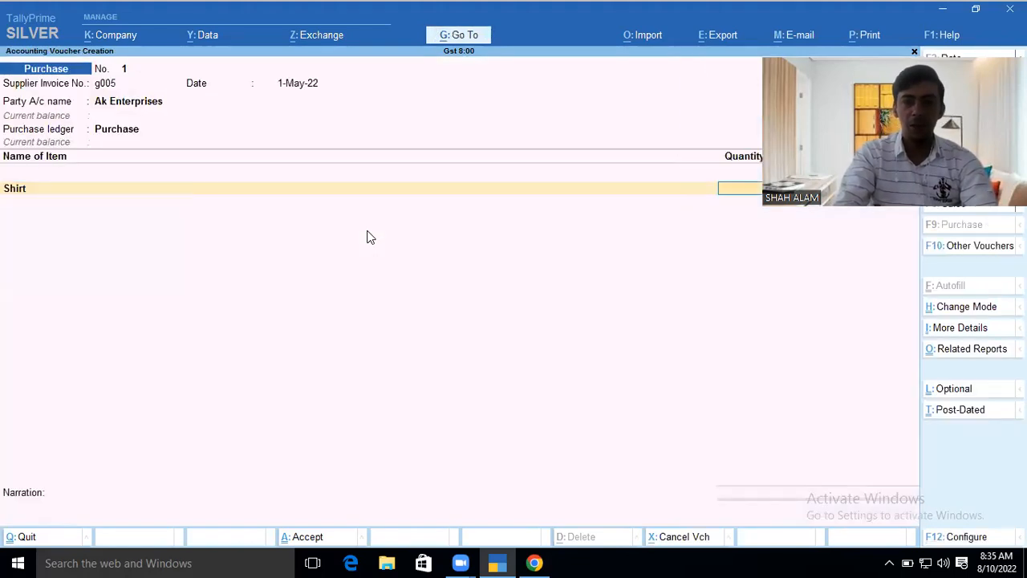
type("100")
key("Return")
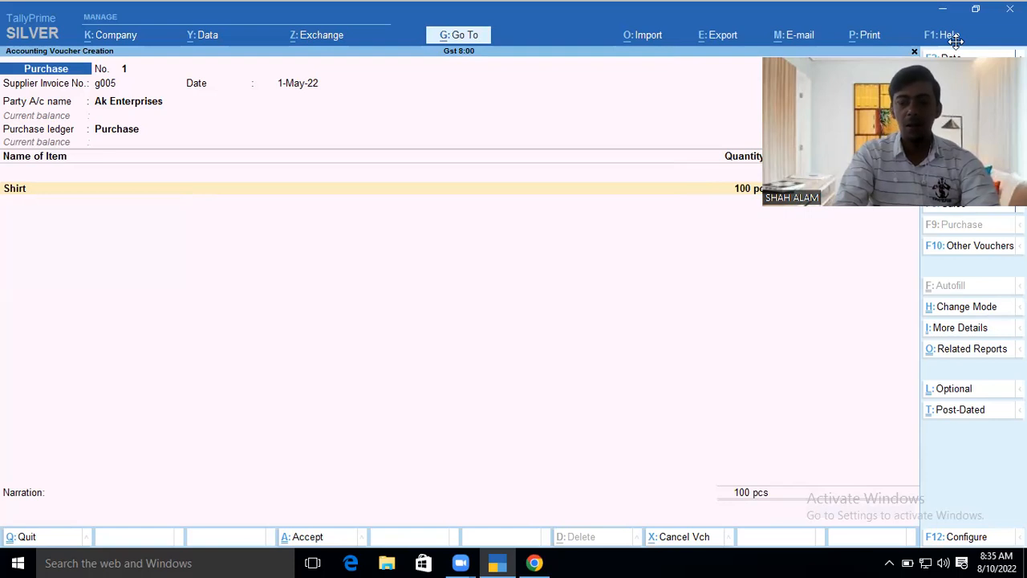
left_click_drag(963, 39, 963, 2)
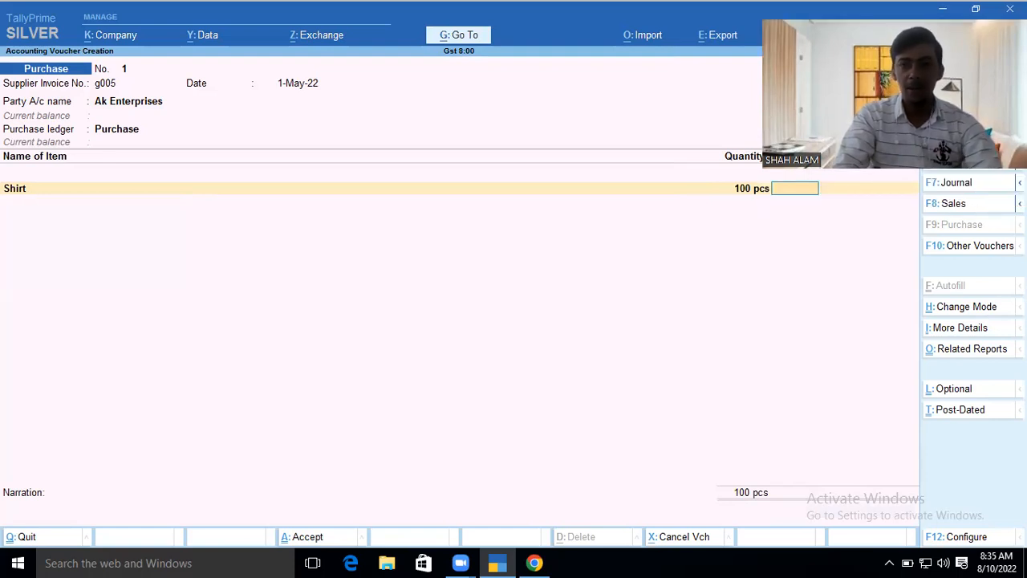
type("1000")
key("Return")
key("Return")
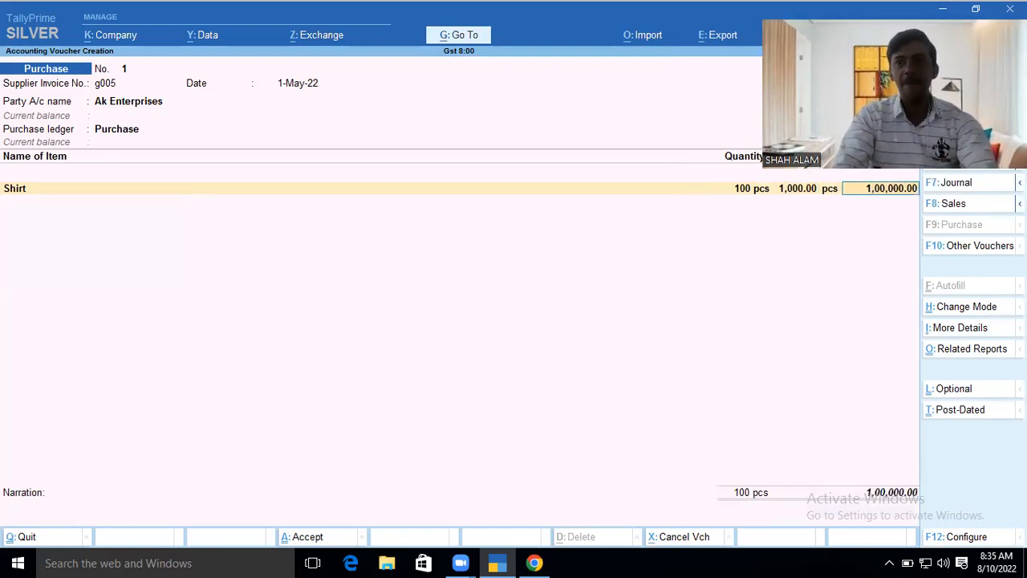
key("Return")
key("Return")
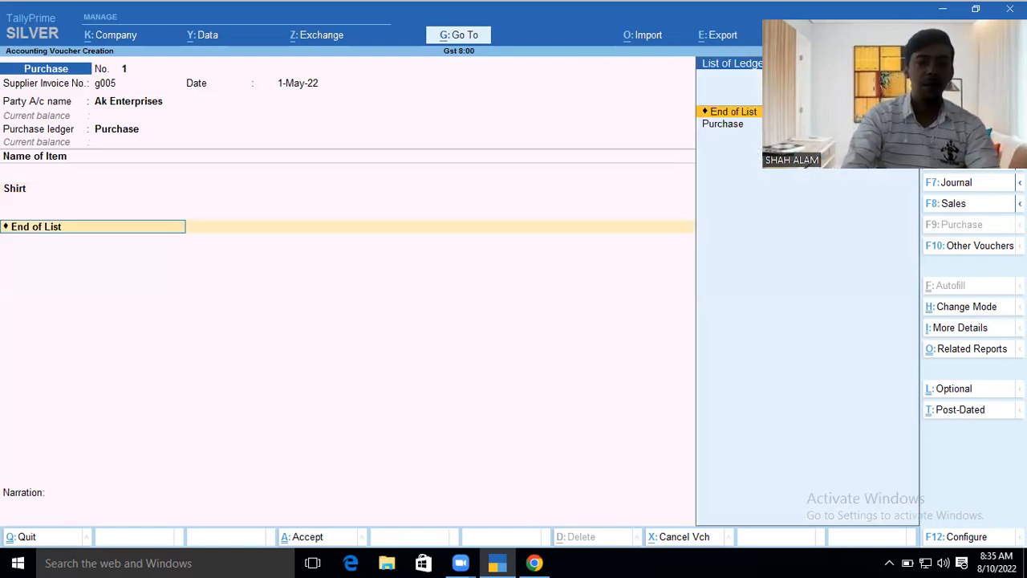
- Create ledger Input CGST under Duties & Taxes: GST, Central Tax, Normal Rounding limit 1
key("alt+c")
type("In")
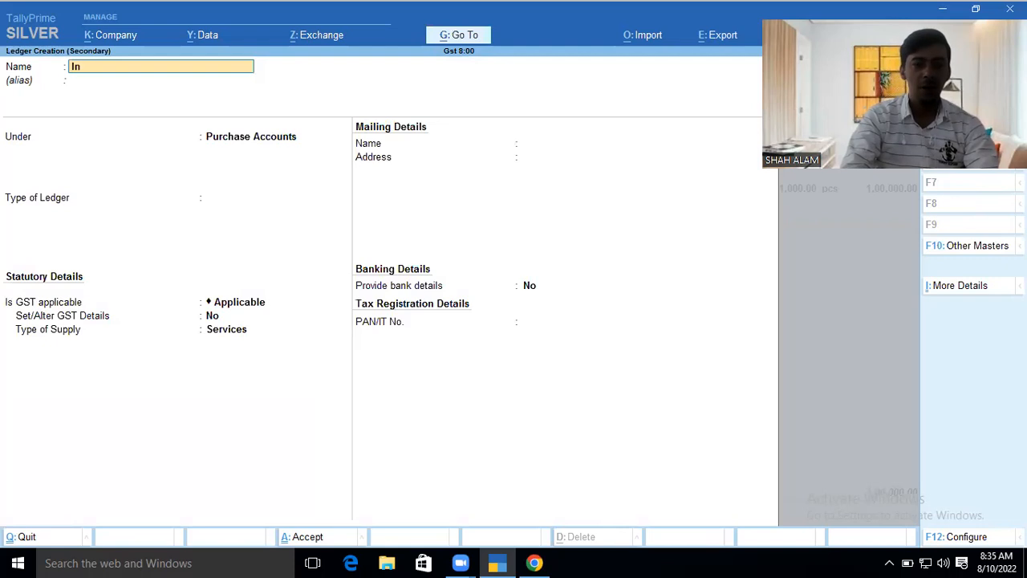
type("put CGST")
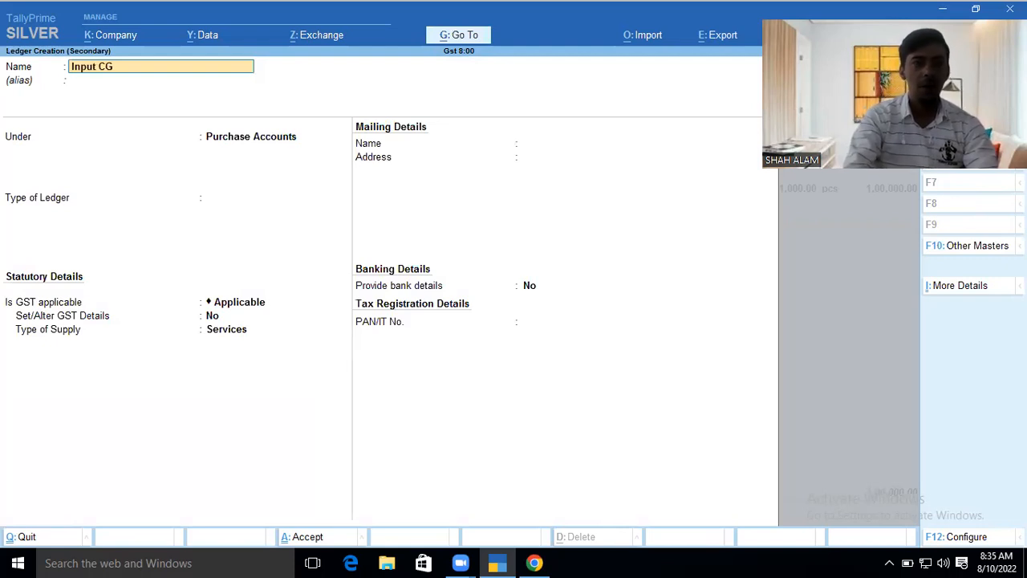
key("Return")
type("Du")
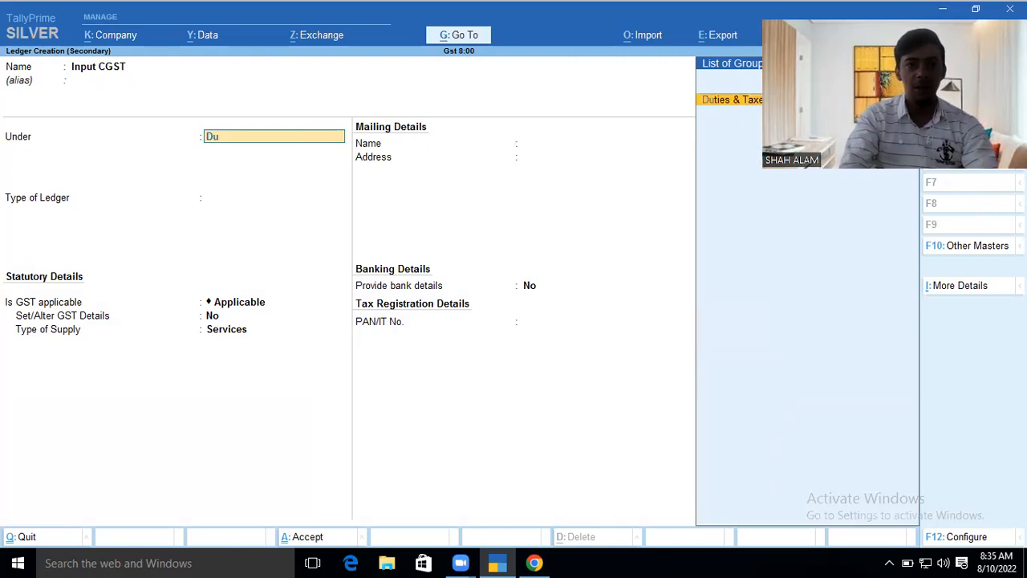
key("Return")
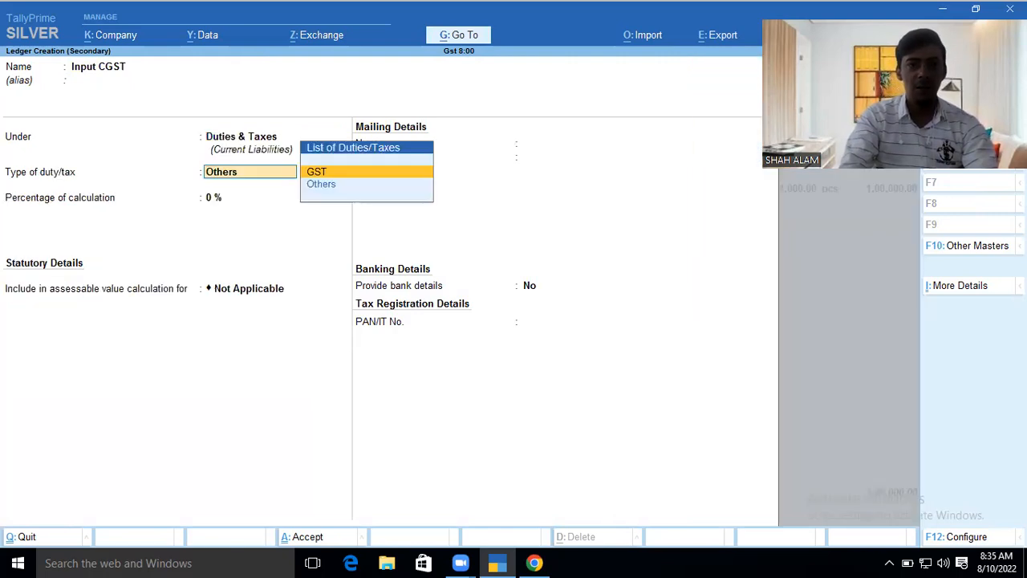
key("Return")
key("Up")
key("Up")
key("Return")
key("Return")
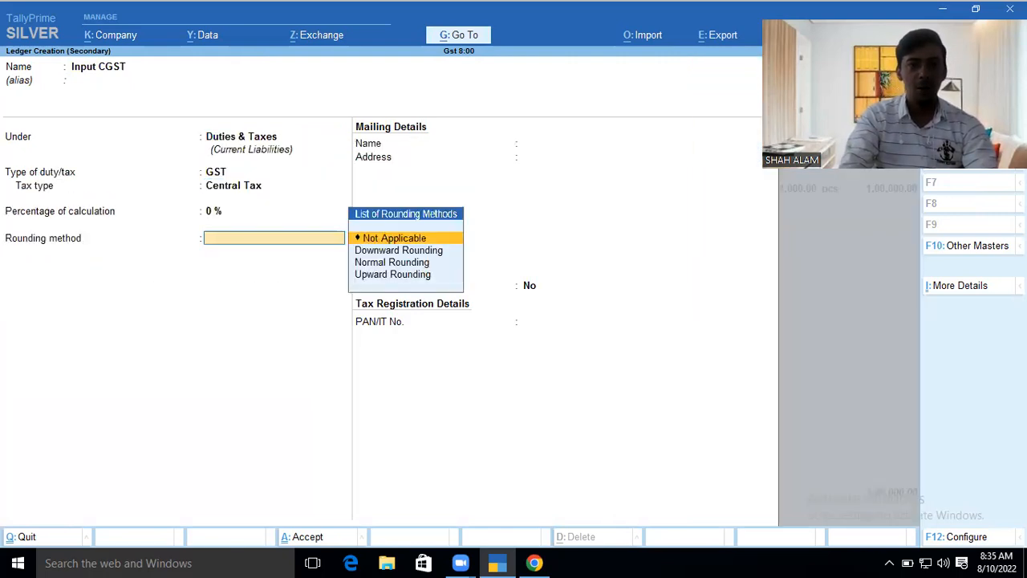
key("Down")
key("Down")
key("Return")
type("1")
key("Return")
key("Return")
key("y")
key("Return")
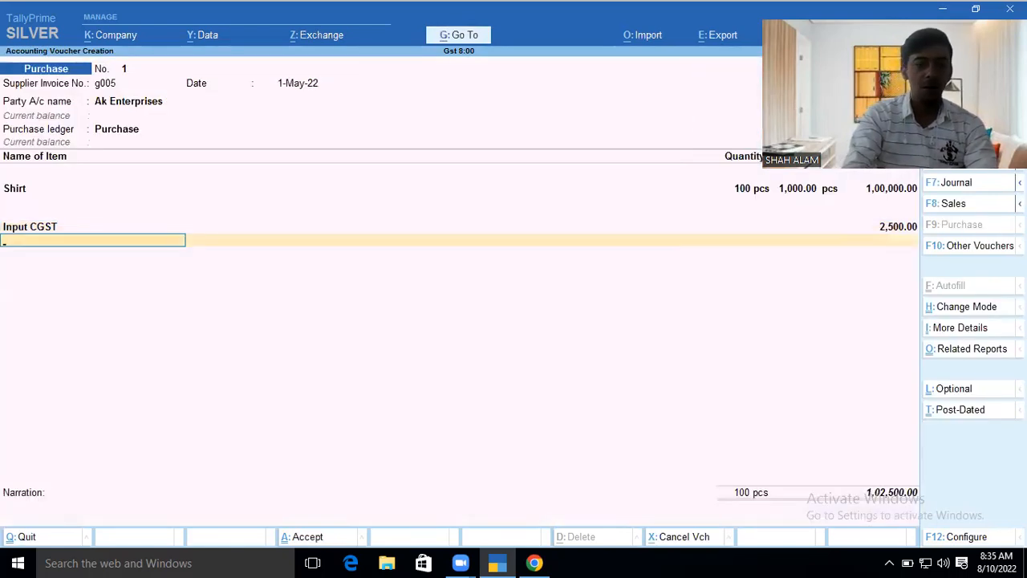
- Create Input SGST under Duties & Taxes (GST, State Tax, Normal Rounding limit 1) and finish the voucher
key("alt+c")
type("Input SGT")
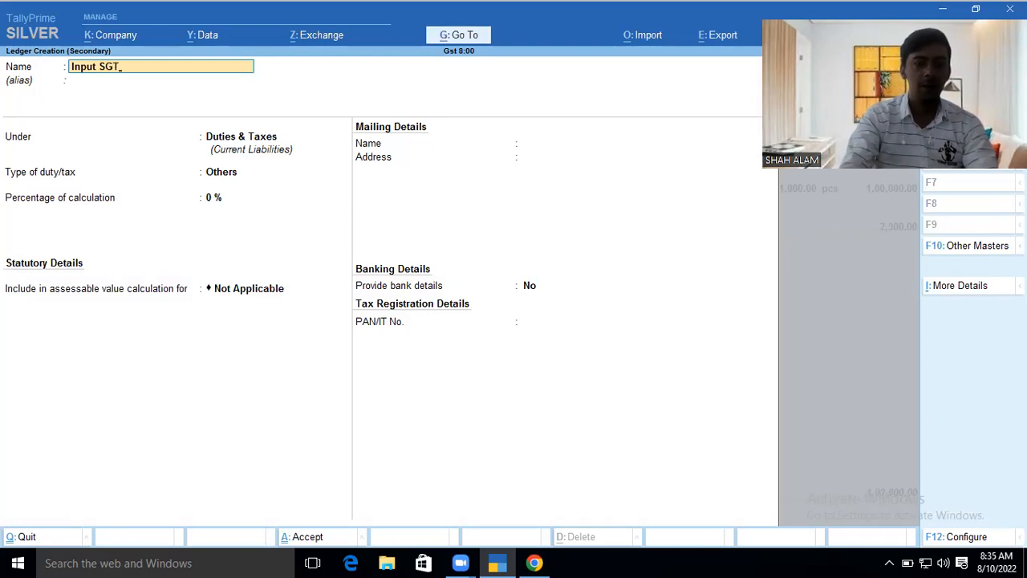
key("Return")
key("Return")
key("Return")
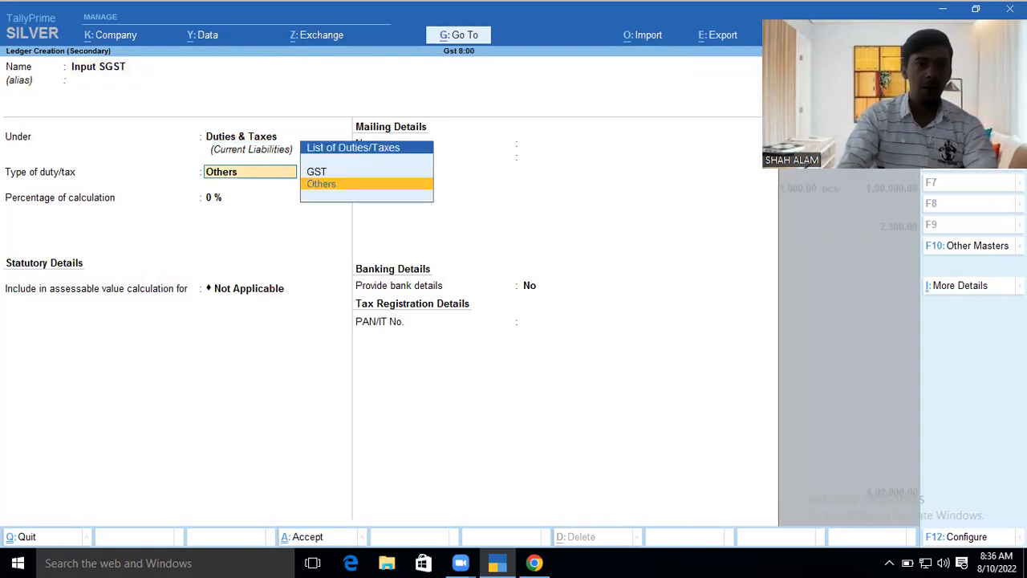
key("Up")
key("Return")
key("Down")
key("Down")
key("Down")
key("Return")
key("Return")
key("Down")
key("Down")
key("Return")
type("1")
key("Return")
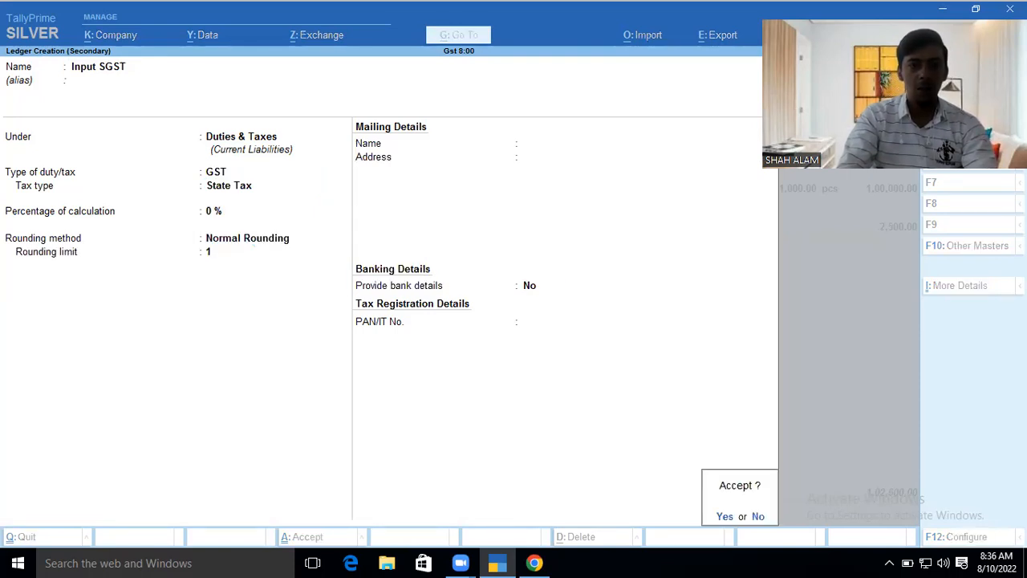
key("Return")
key("Return")
key("Return")
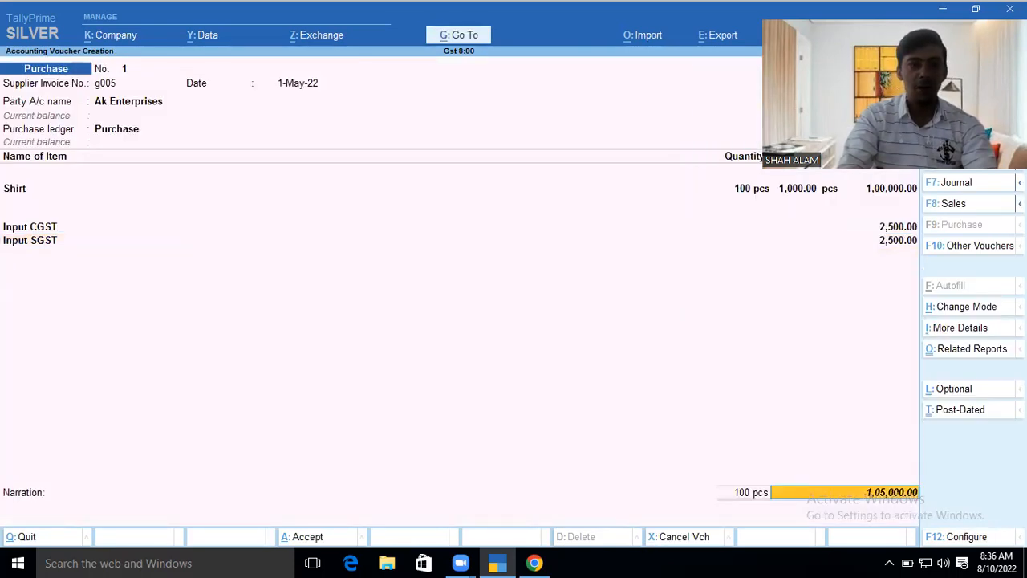
key("Return")
key("Return")
key("Return")
key("Return")
key("Return")
key("Return")
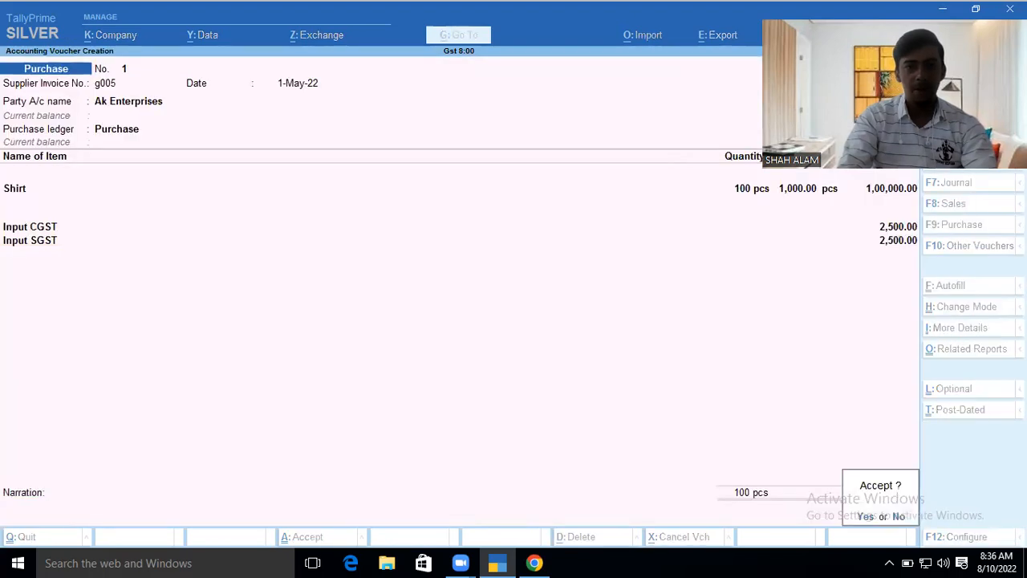
key("Return")
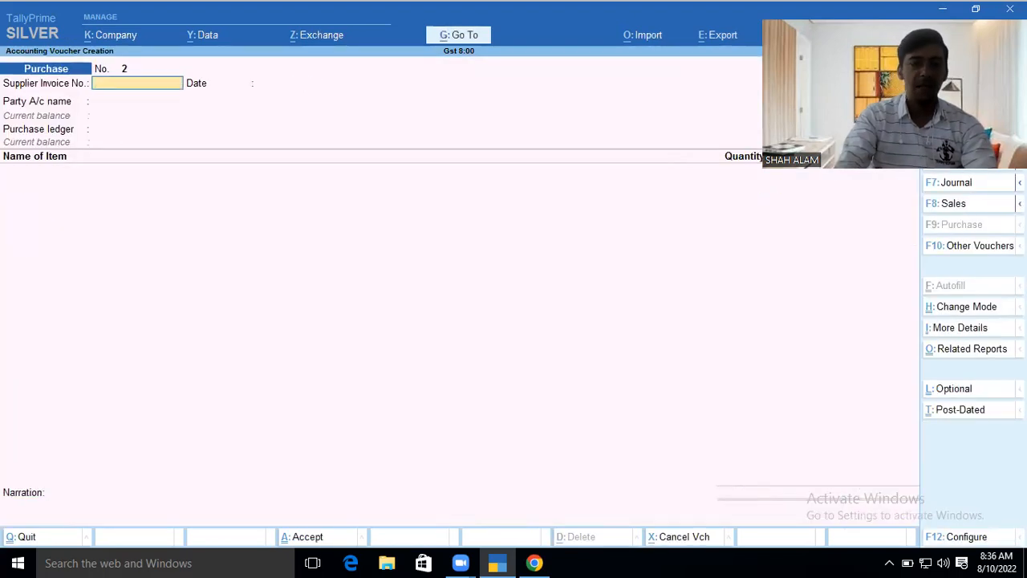
- Start a sales voucher with new party Sk Enterprises under Sundry Debtors, Uttarakhand, with its GSTIN
key("F8")
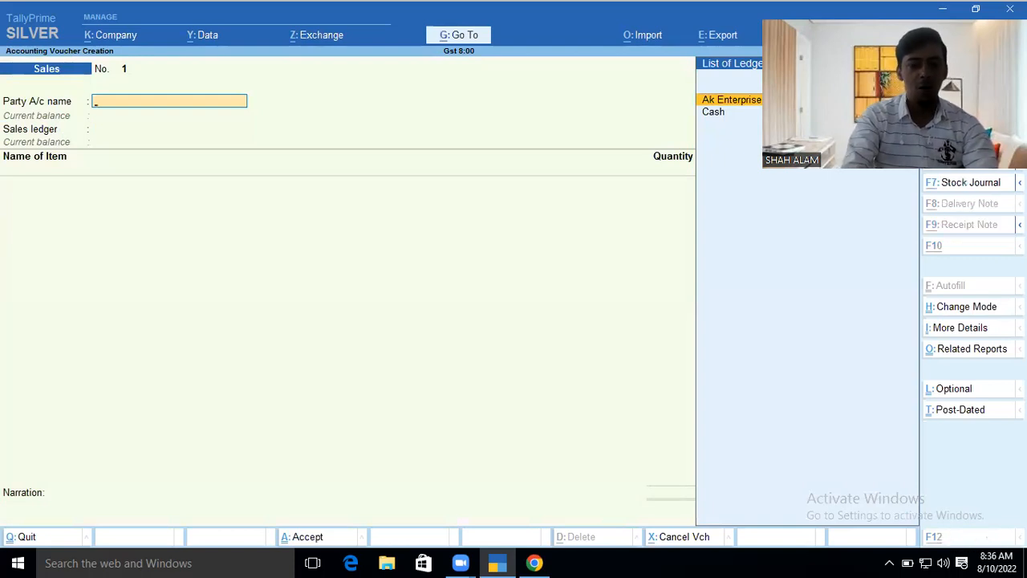
key("alt+c")
type("Sk Enterprises")
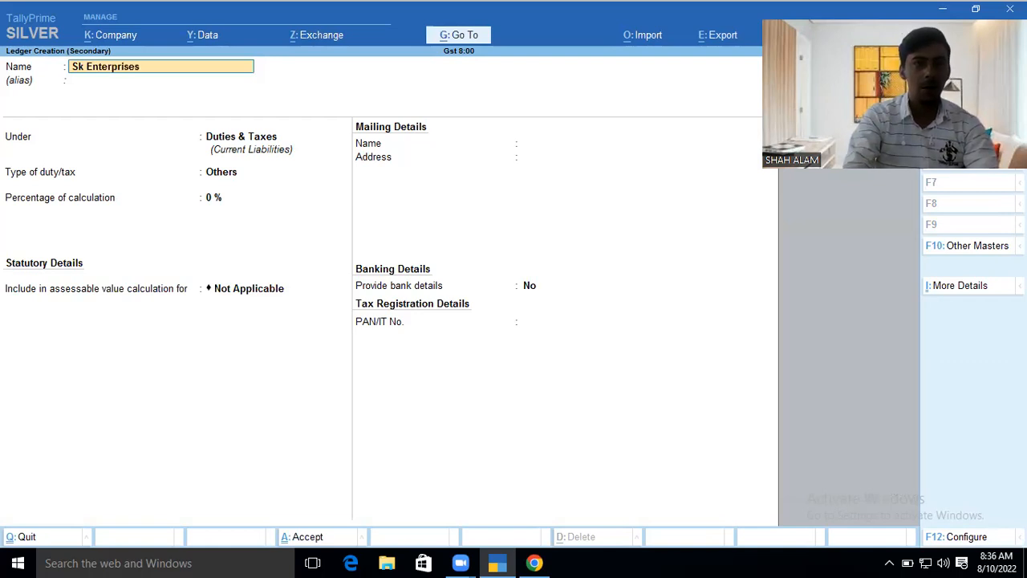
key("Return")
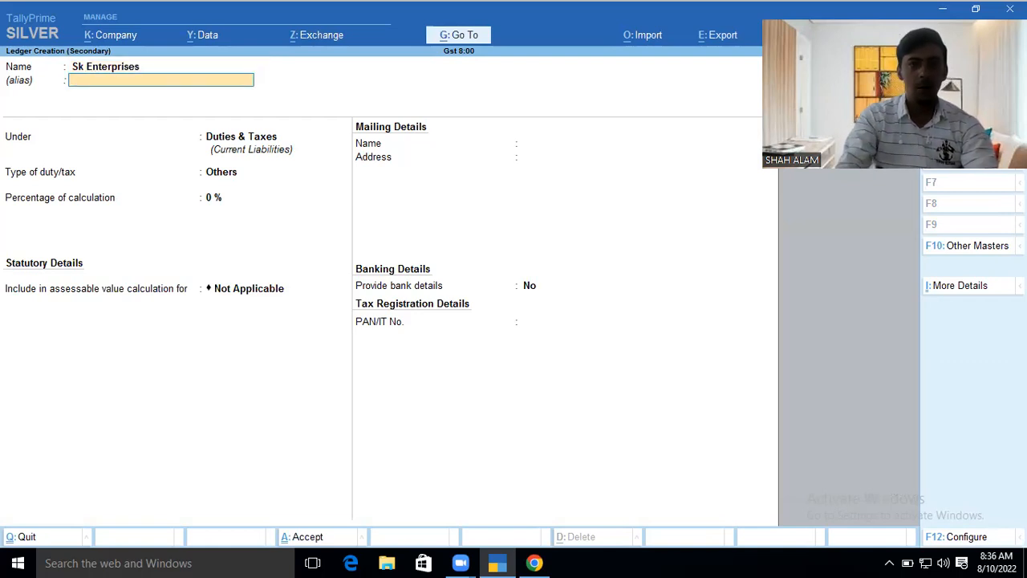
type("Su")
key("Down")
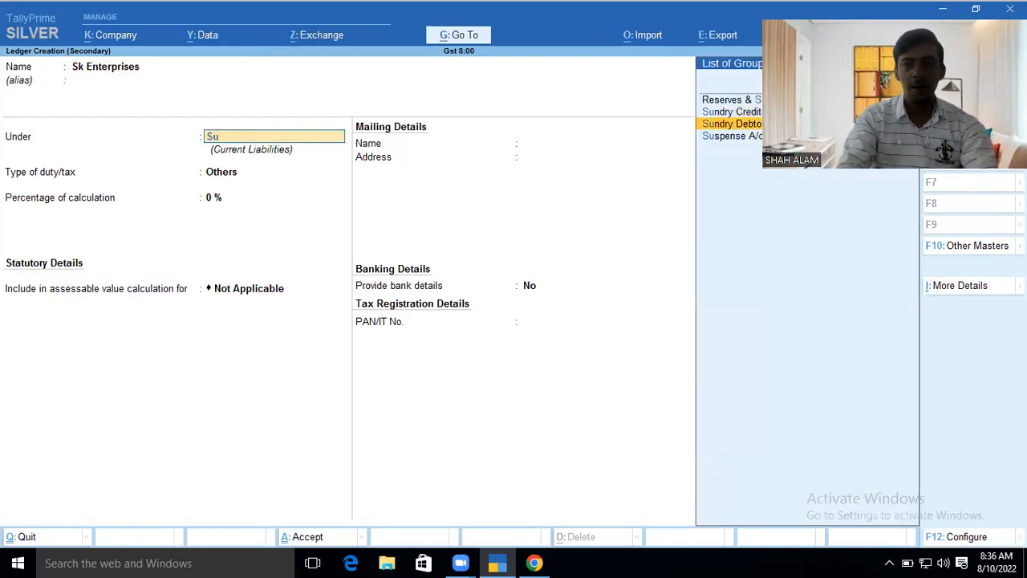
key("Return")
key("Return")
key("Return")
key("Return")
key("Return")
key("Return")
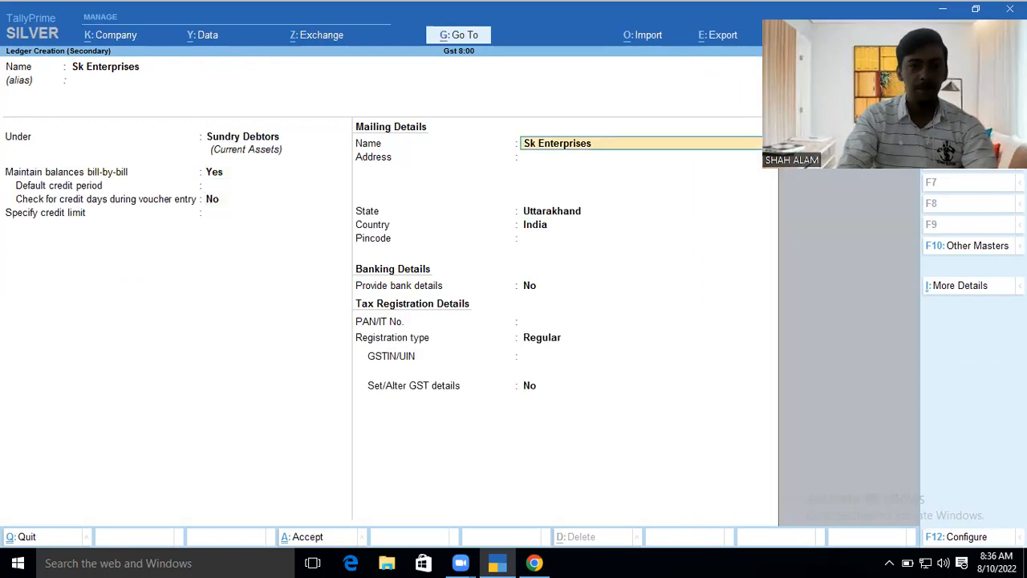
key("Return")
key("Return")
key("Return")
key("Return")
key("Return")
key("Return")
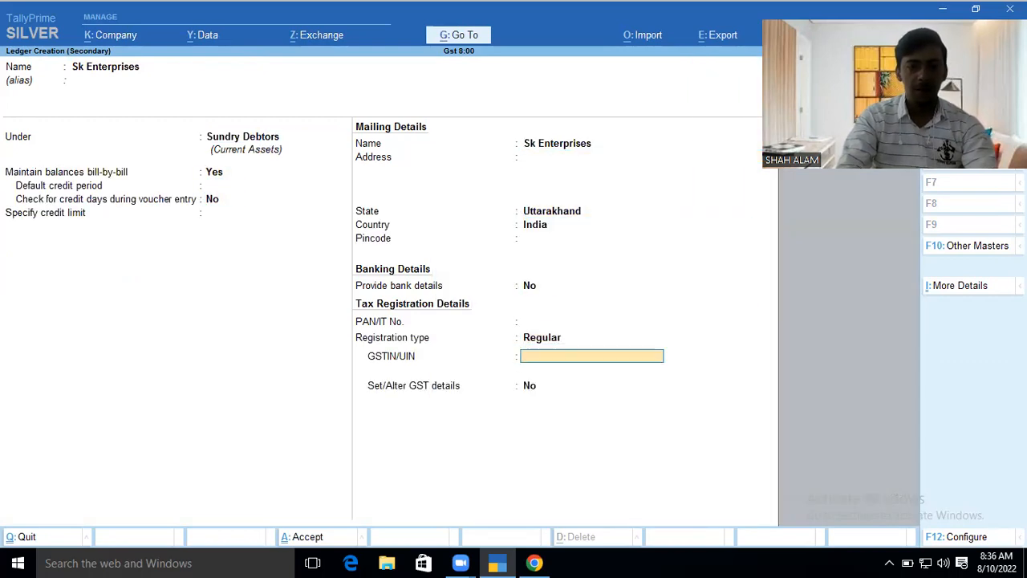
key("Return")
key("Return")
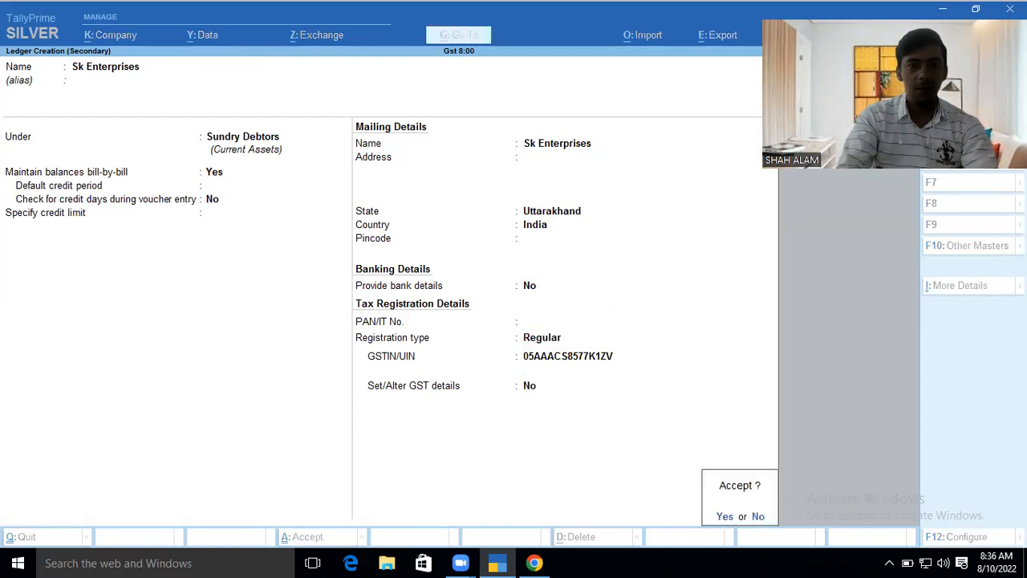
key("Return")
key("Return")
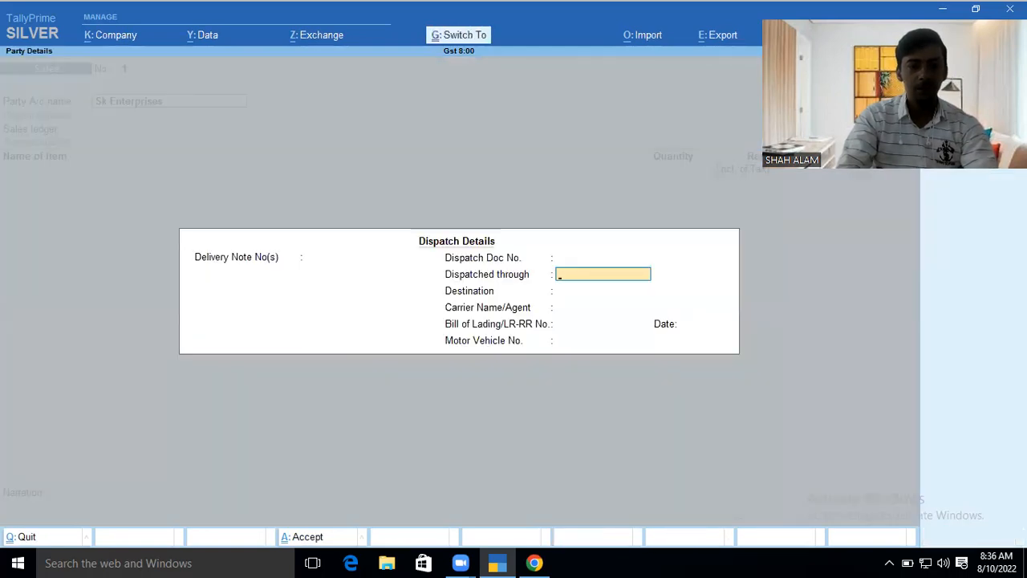
key("ctrl+a")
key("ctrl+a")
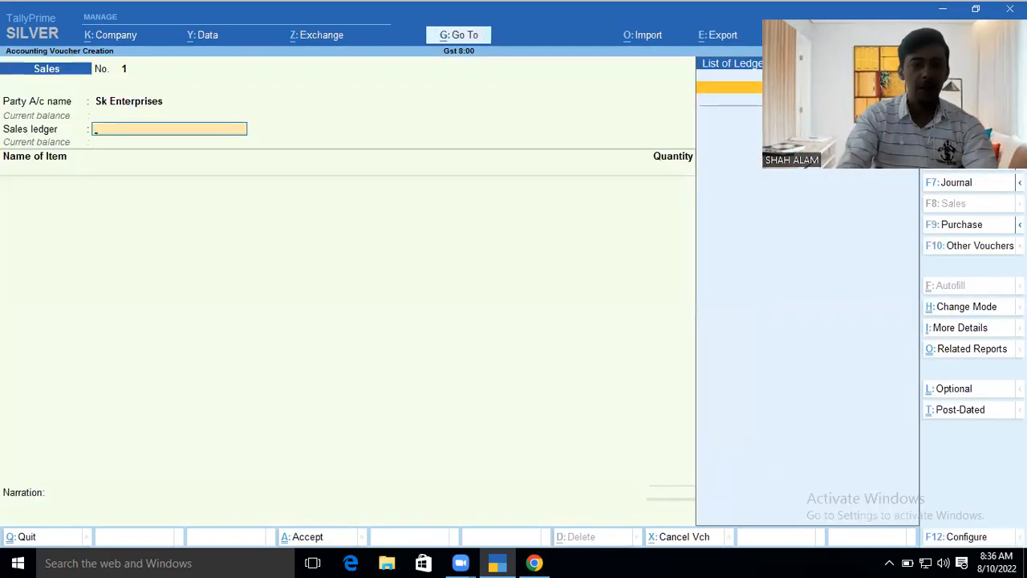
- Create a Sales ledger under Sales Accounts with supply type Goods, skipping tax classification
key("alt+c")
type("Sala")
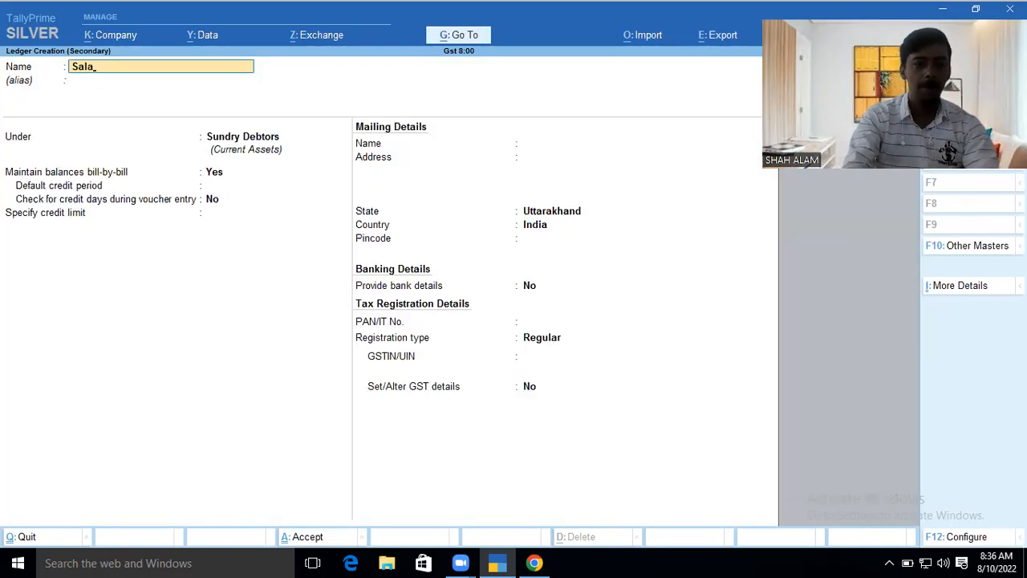
key("BackSpace")
key("BackSpace")
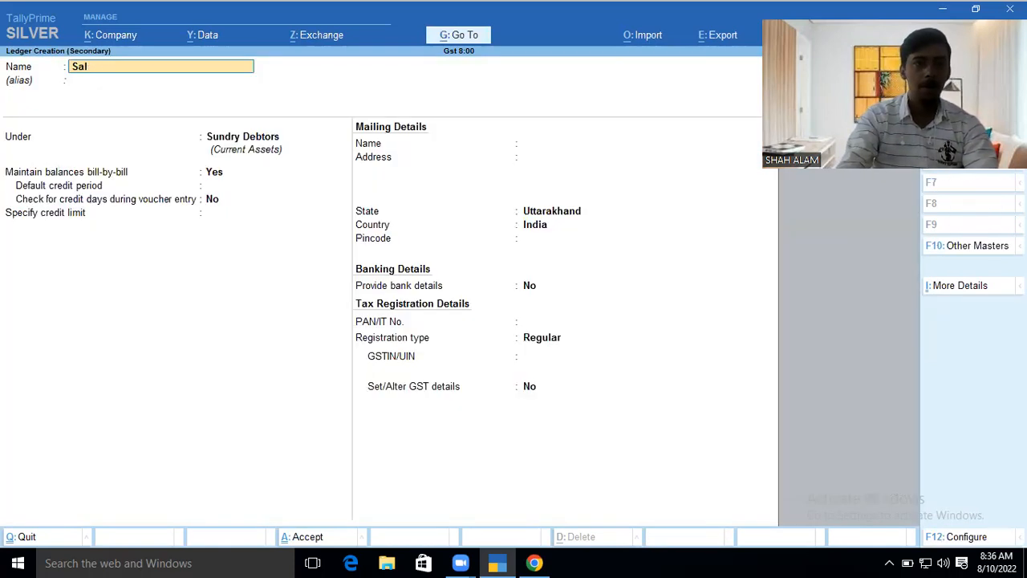
key("Return")
key("Return")
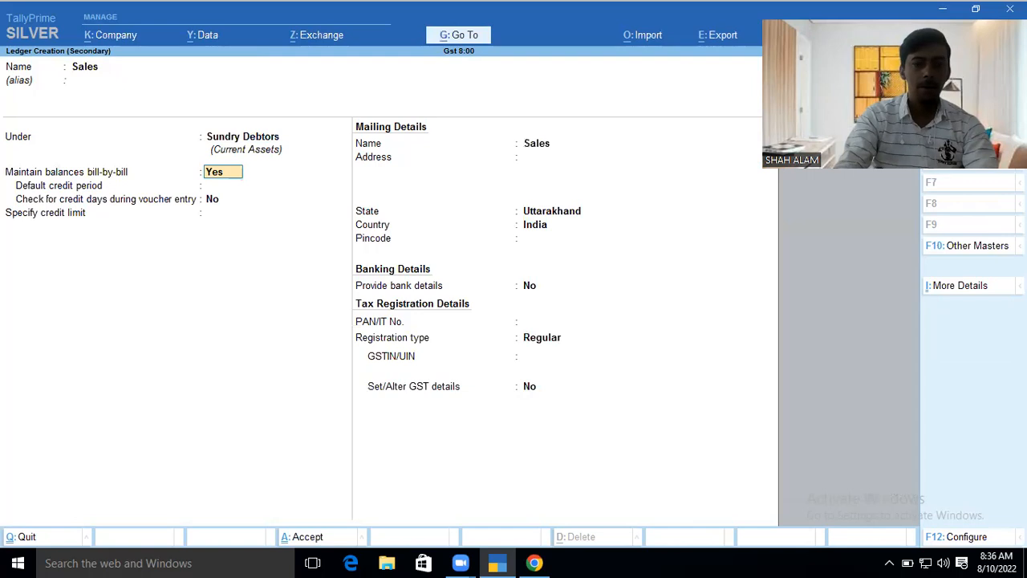
key("BackSpace")
type("Sales Accounts")
key("Return")
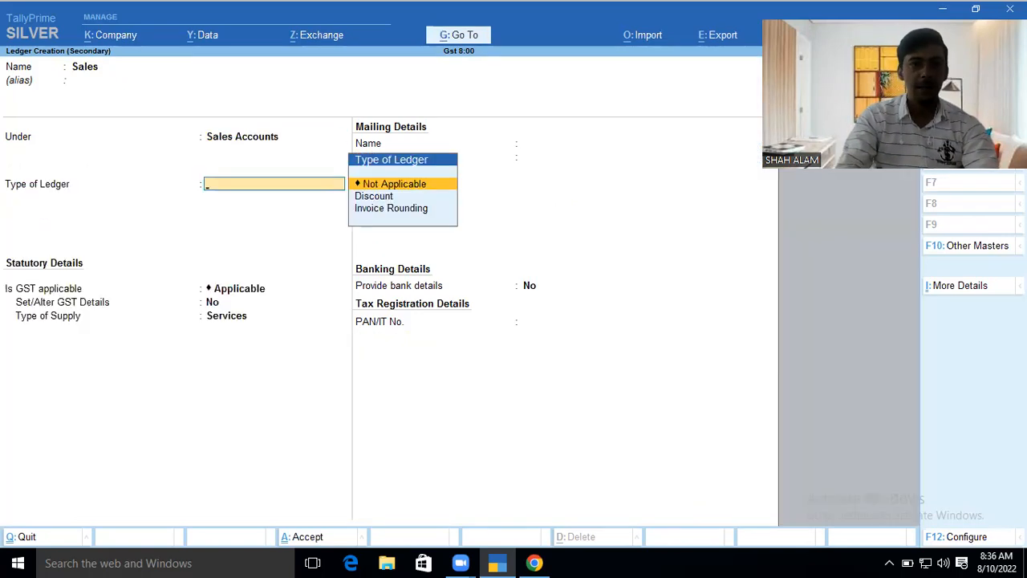
key("Return")
key("Return")
key("Return")
key("Up")
key("Return")
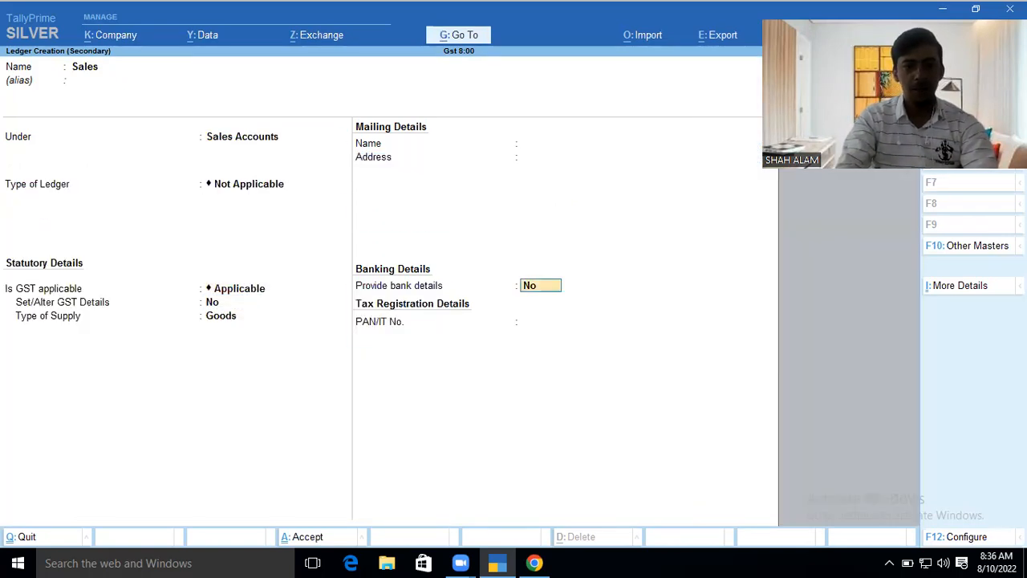
key("ctrl+a")
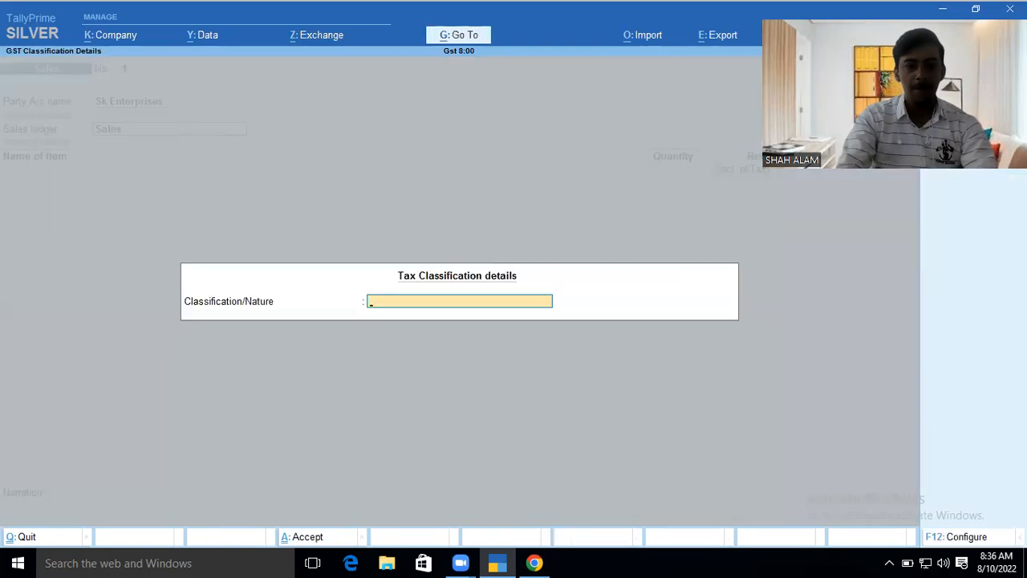
key("Return")
- Select Shirt as the first item sold and bring up company features
type("S")
key("Return")
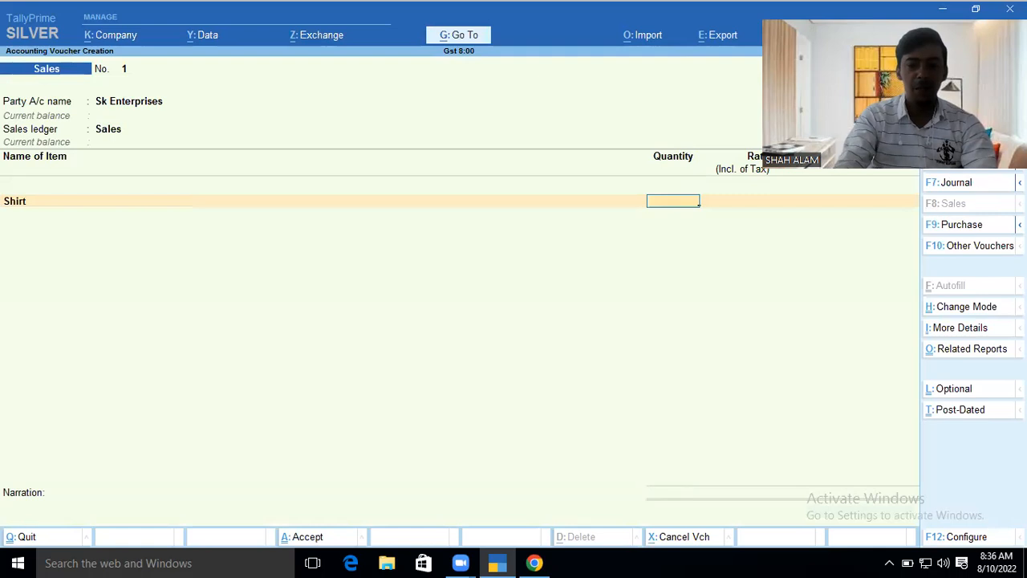
key("F11")
- Leave company features unchanged and set Provide Rate Inclusive of Tax to No
key("Down")
key("Down")
key("Down")
key("Down")
key("Down")
key("Down")
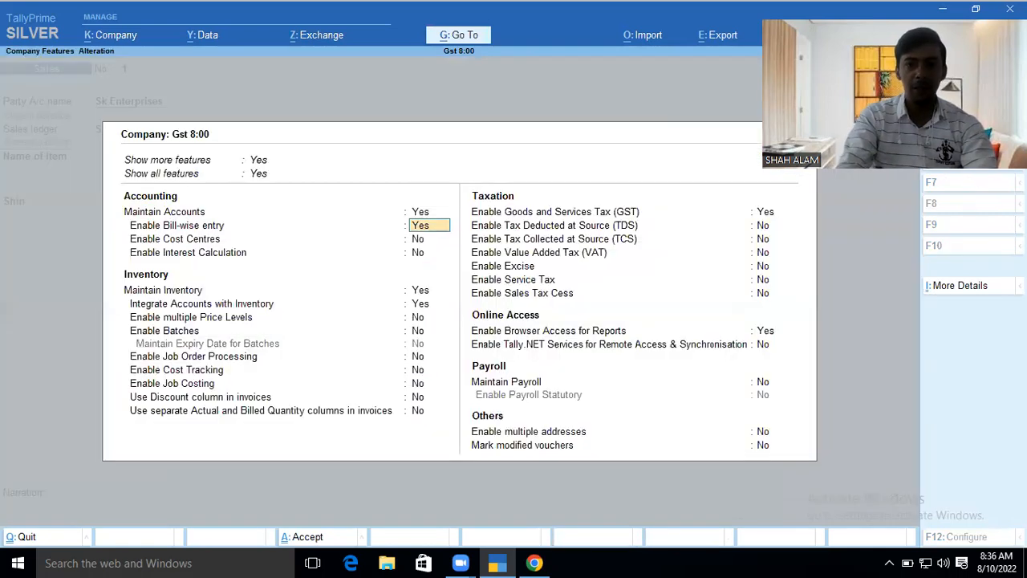
key("Down")
key("Down")
key("Down")
key("Down")
key("Down")
key("Down")
key("Down")
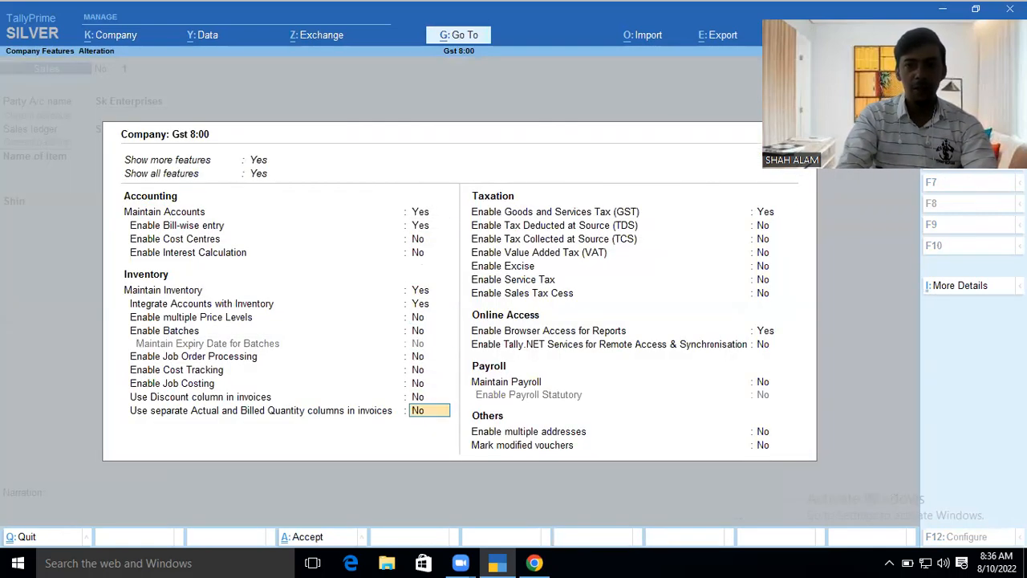
key("Escape")
key("y")
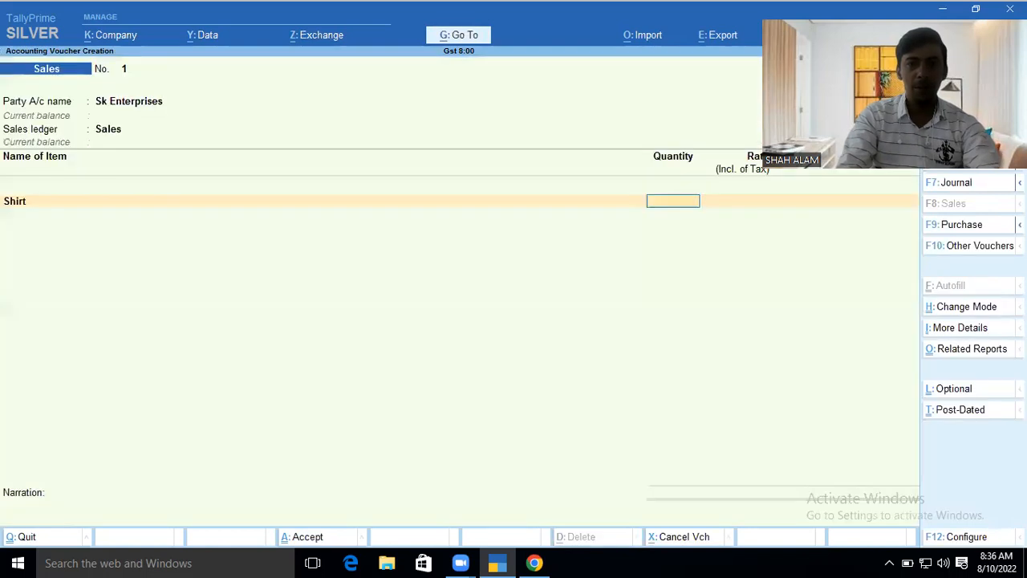
key("F12")
key("Down")
key("Down")
key("Down")
key("Down")
key("Down")
key("Down")
key("Down")
key("Down")
key("Down")
key("Down")
key("Down")
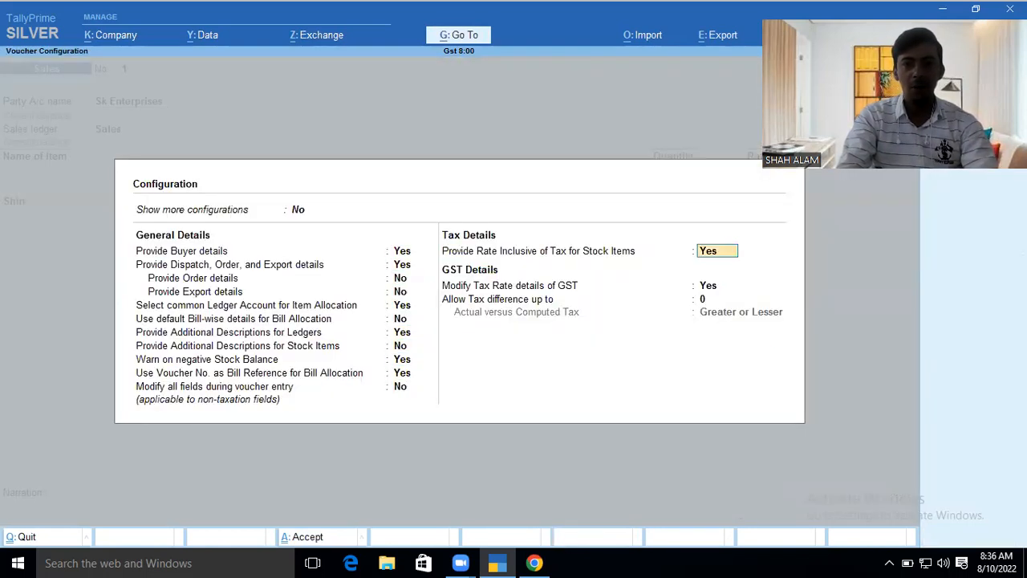
type("n")
key("Return")
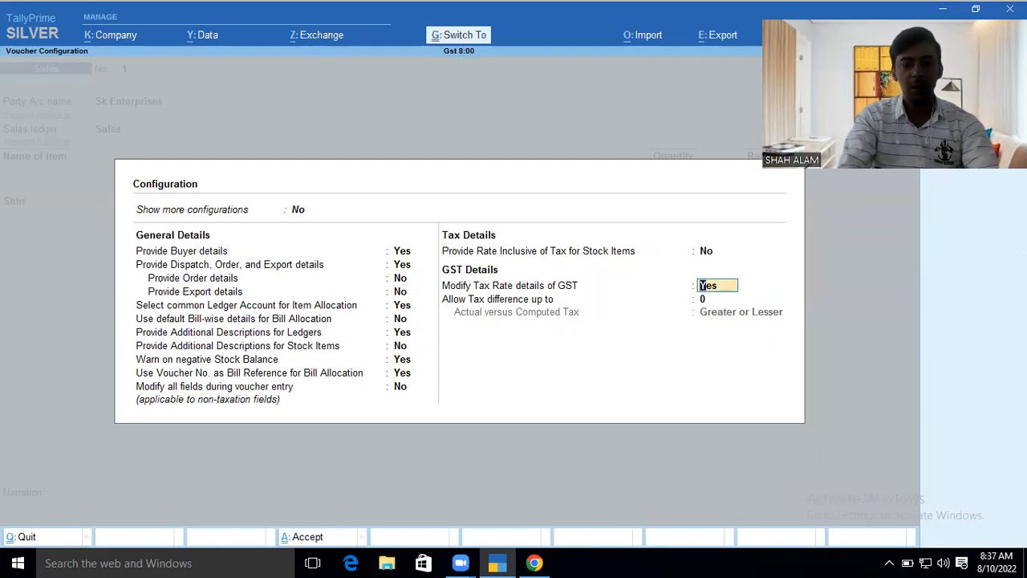
key("ctrl+a")
- Bill 100 pcs of Shirt at 1,500 each
type("100")
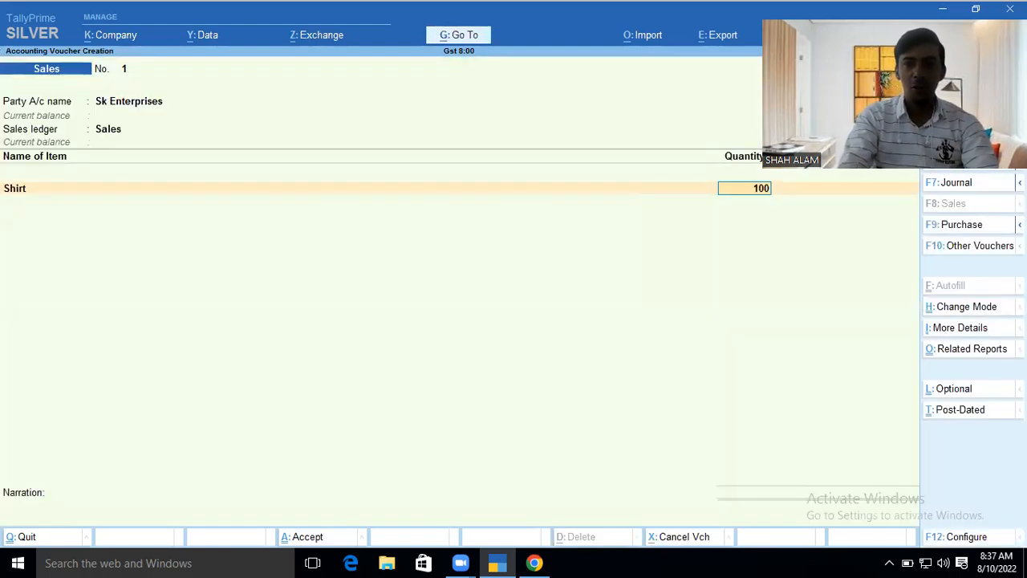
key("Return")
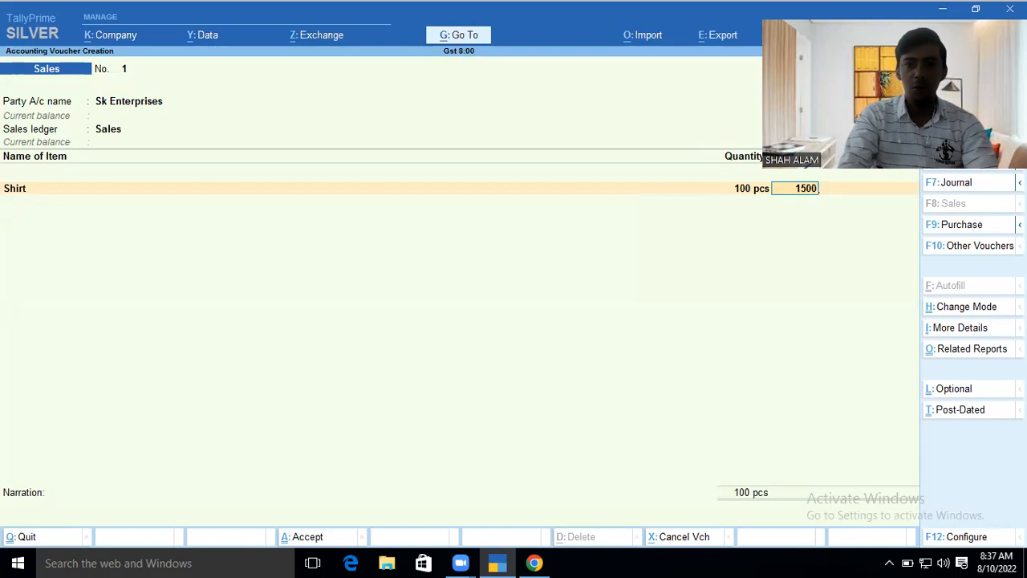
type("1500")
key("Return")
key("Return")
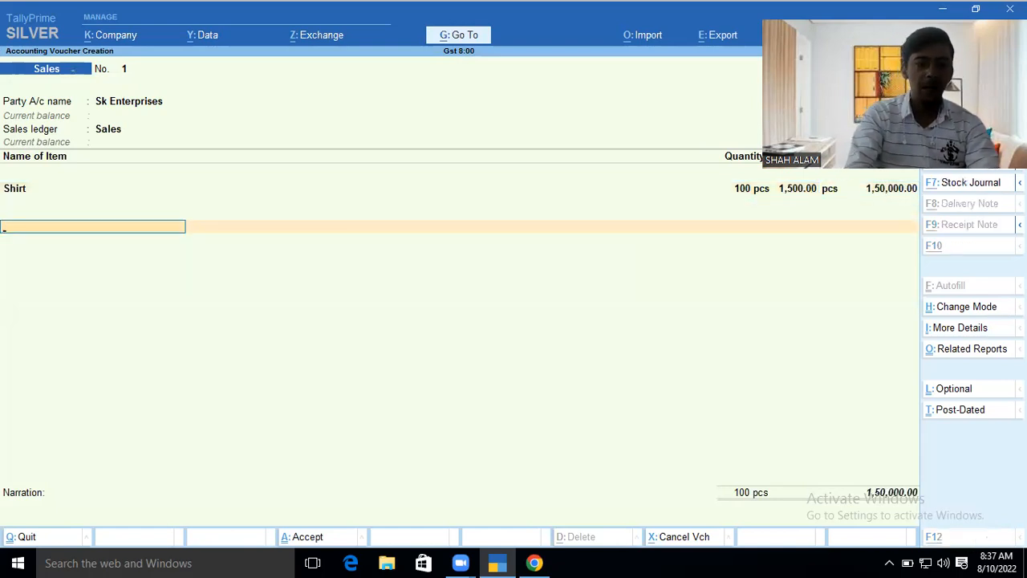
key("alt+c")
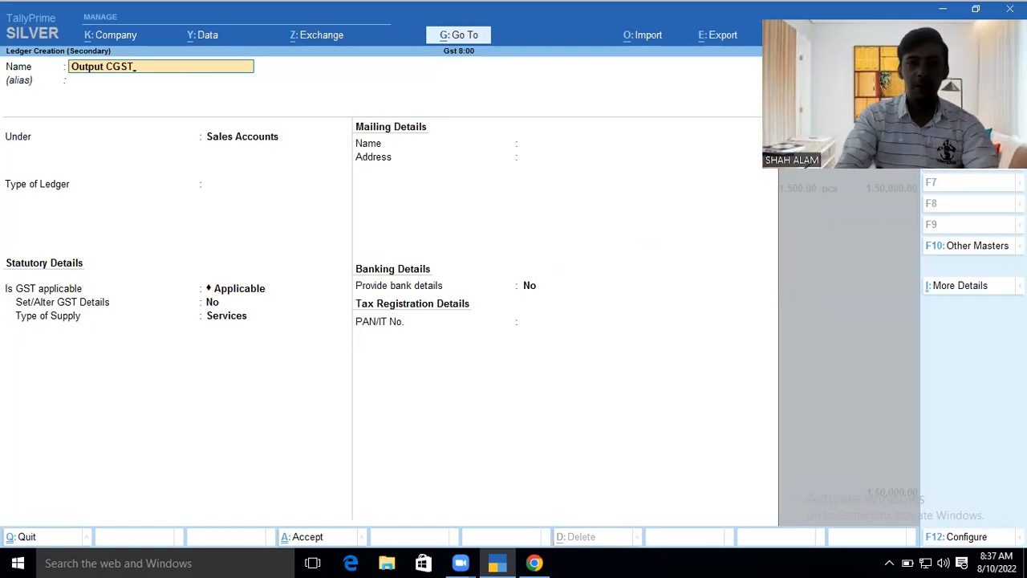
- Create Output CGST under Duties & Taxes as GST Central Tax with normal rounding, adding 3,750
type("Output CGST")
key("Return")
type("Du")
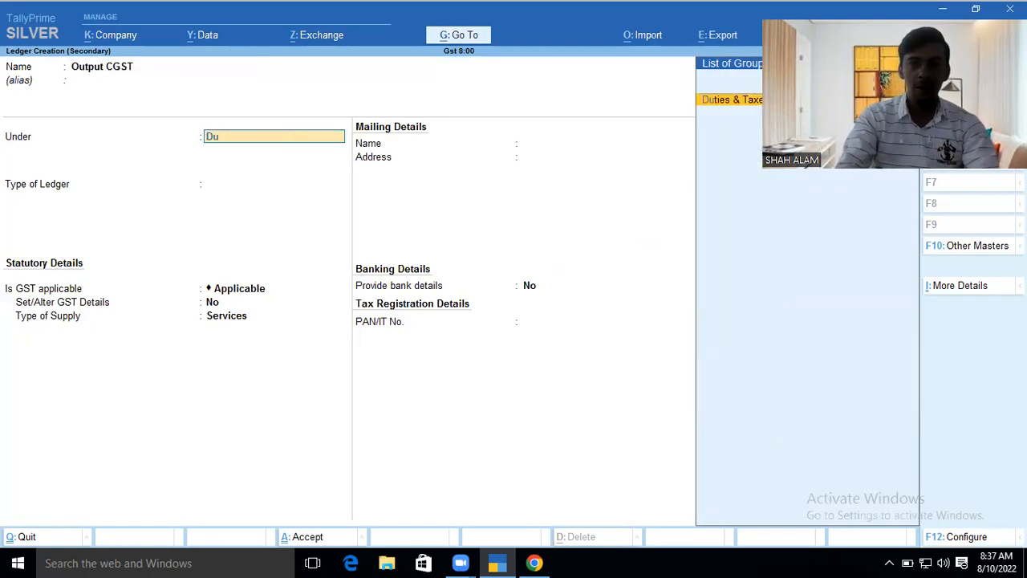
key("Return")
key("Up")
key("Return")
key("Down")
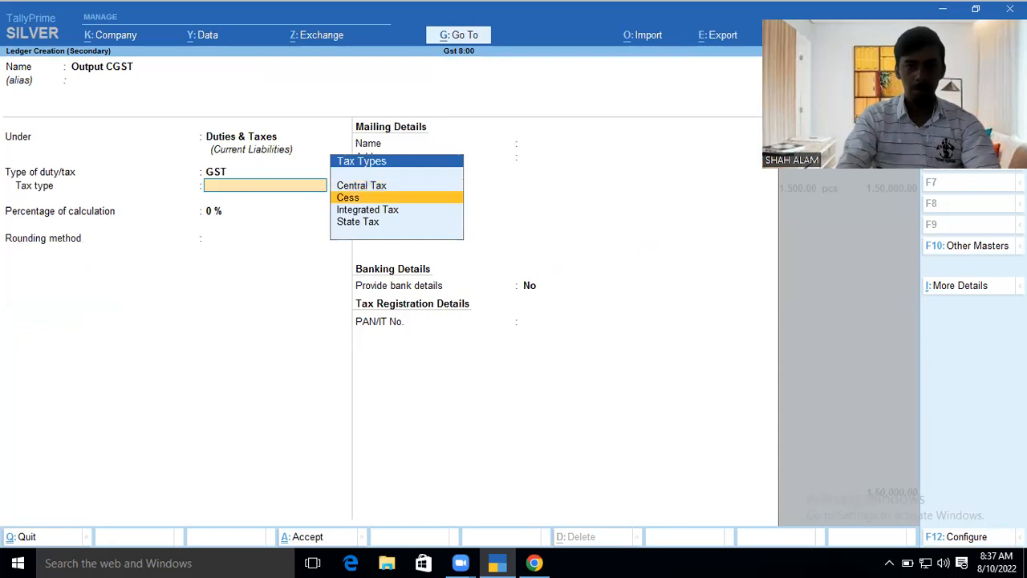
key("Up")
key("Return")
key("Return")
key("Down")
key("Down")
key("Return")
key("Return")
key("Return")
key("Return")
key("Return")
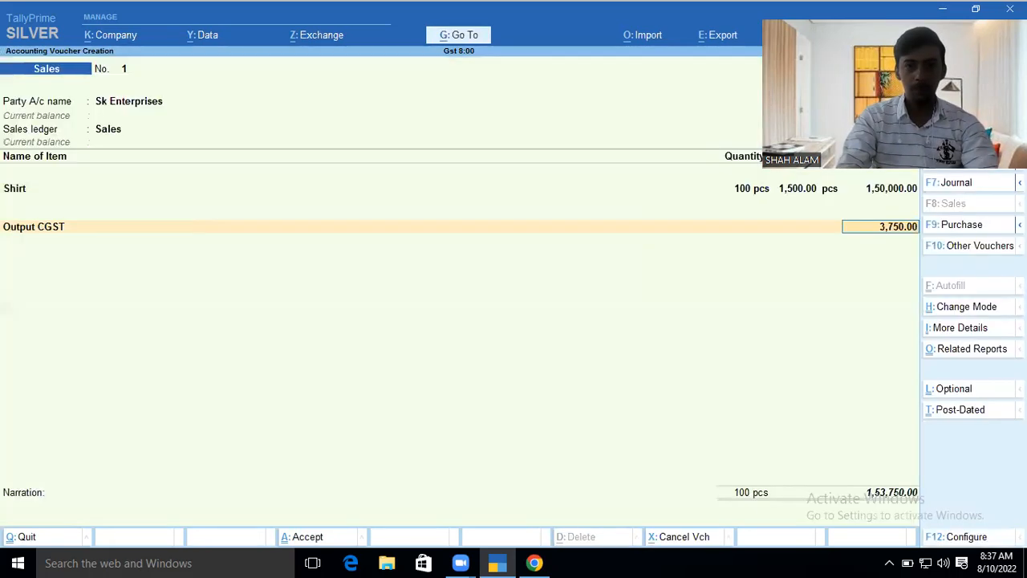
key("Return")
- Create Output SGST as GST State Tax, Normal Rounding limit 1, adding 3,750 to the sale
key("alt+c")
type("OutP")
key("BackSpace")
key("BackSpace")
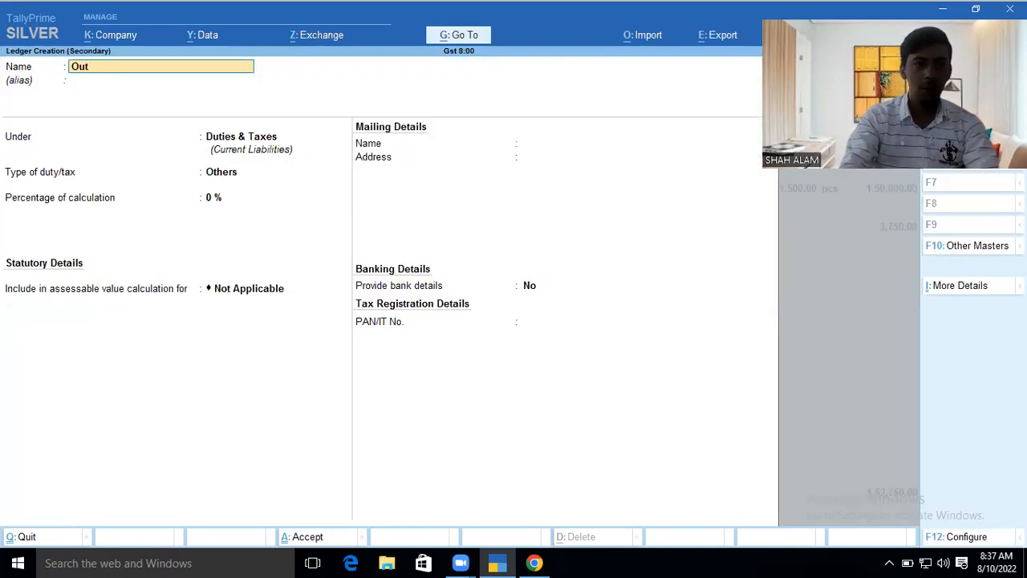
type("put SGt")
key("Return")
key("BackSpace")
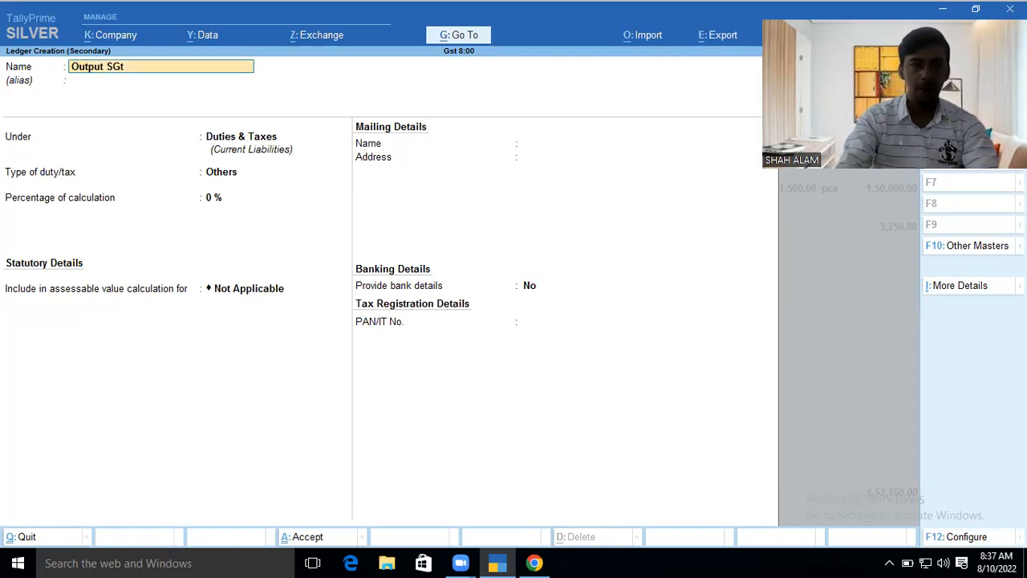
type("ST")
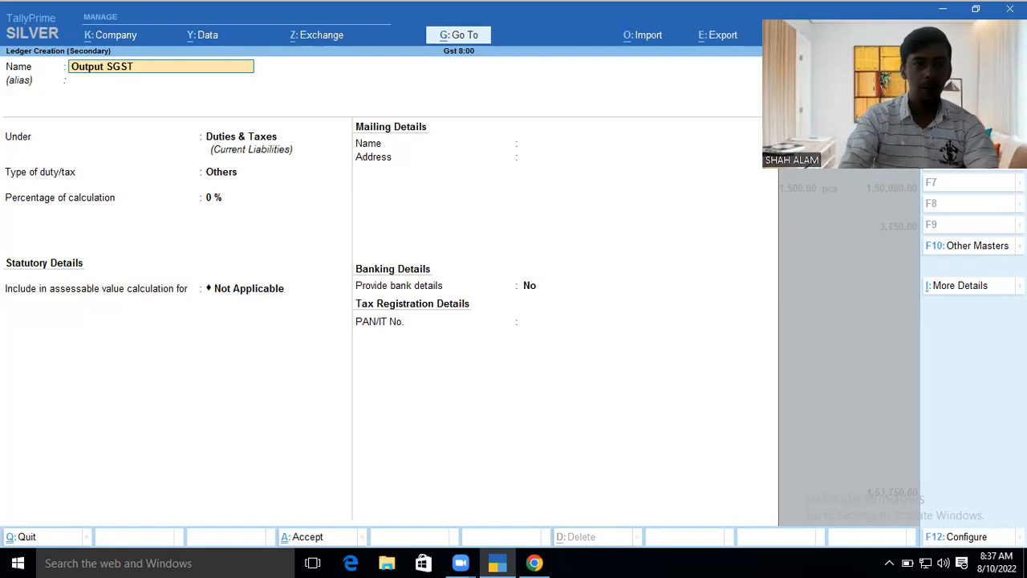
key("Return")
key("Return")
key("Up")
key("Return")
key("Down")
key("Down")
key("Down")
key("Return")
key("Return")
key("Down")
key("Down")
key("Return")
type("1")
key("Return")
key("Return")
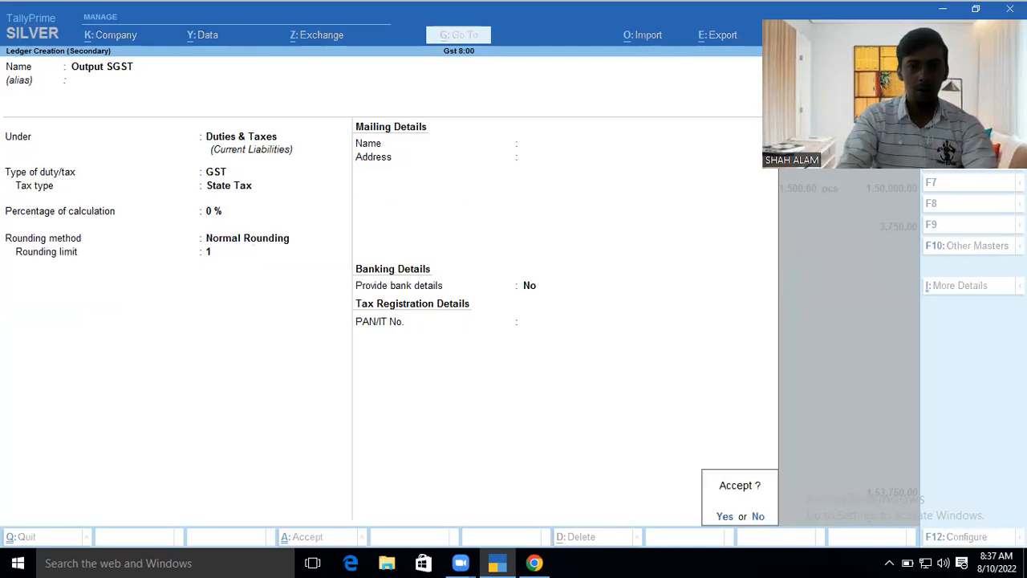
key("Return")
key("Return")
key("Return")
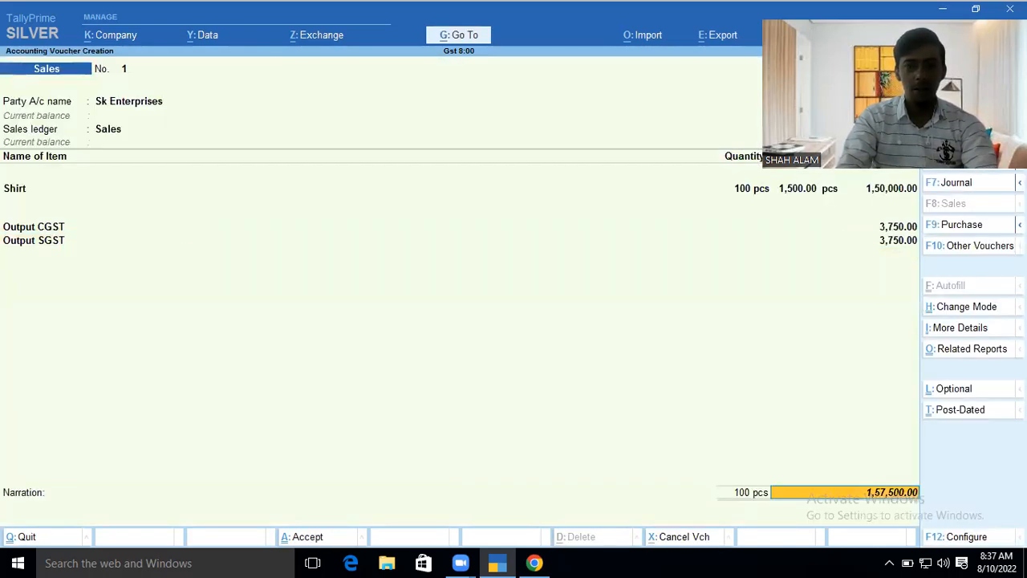
key("Return")
- Add new bill reference 1 and save sales voucher 1 for 1,57,500.00
key("Return")
type("1")
key("Return")
key("Return")
key("Return")
key("Return")
key("Return")
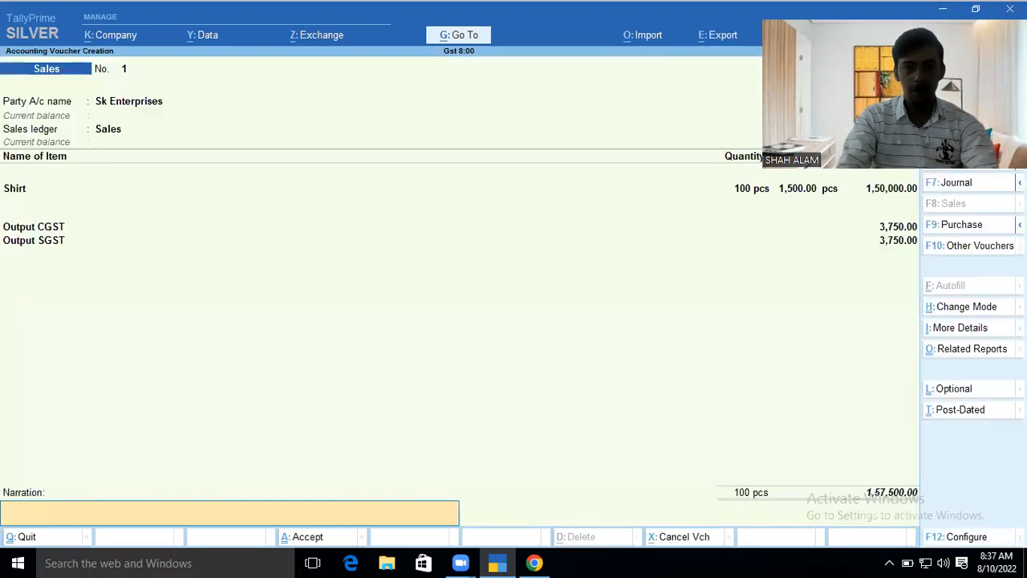
key("Return")
key("Return")
key("Return")
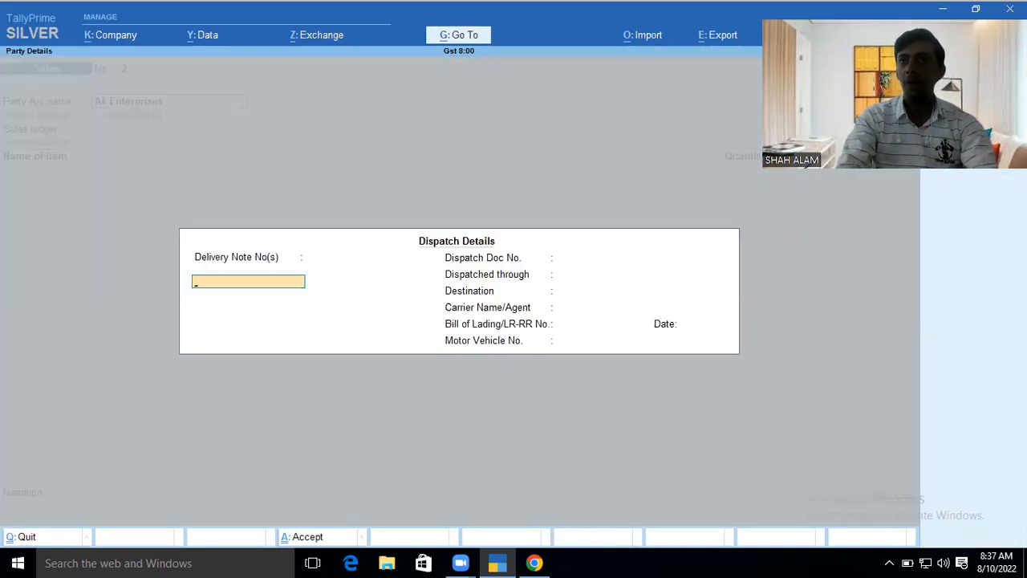
key("Escape")
key("Return")
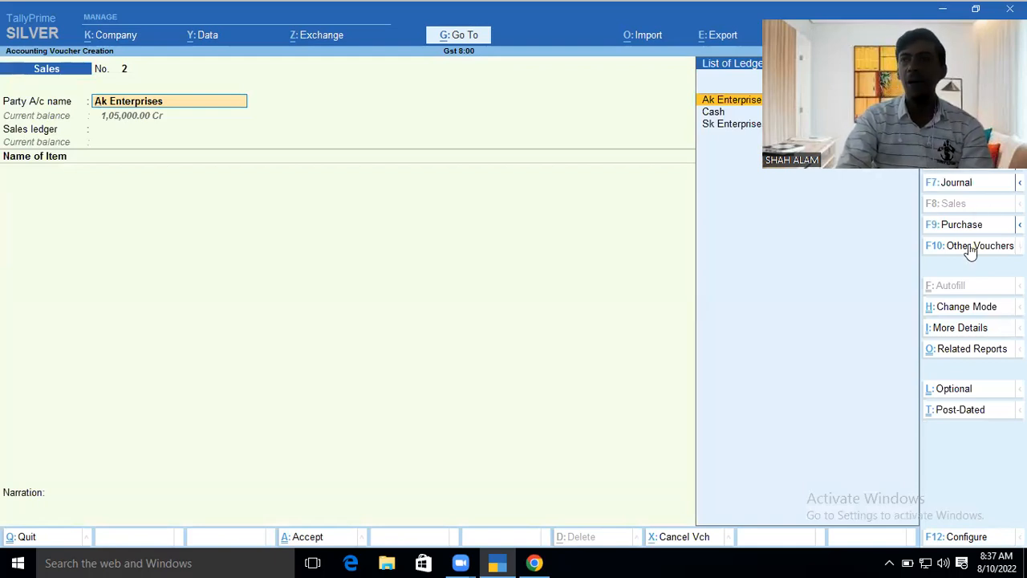
- Abandon the blank voucher 2 and return to the Gateway of Tally
key("Escape")
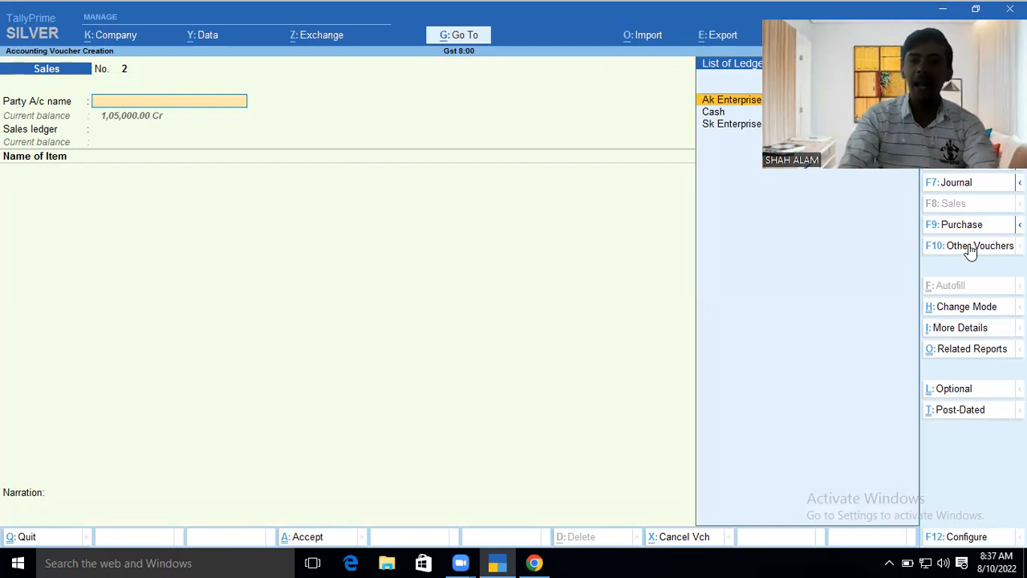
key("Escape")
key("Return")
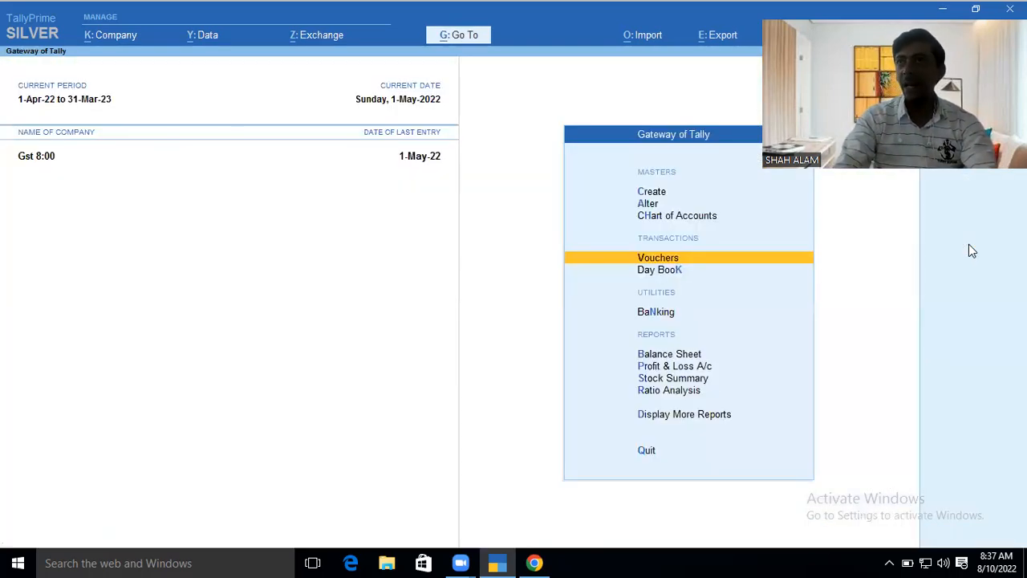
key("Down")
key("Down")
key("Down")
key("Return")
key("Down")
key("Down")
key("Return")
key("Return")
key("Escape")
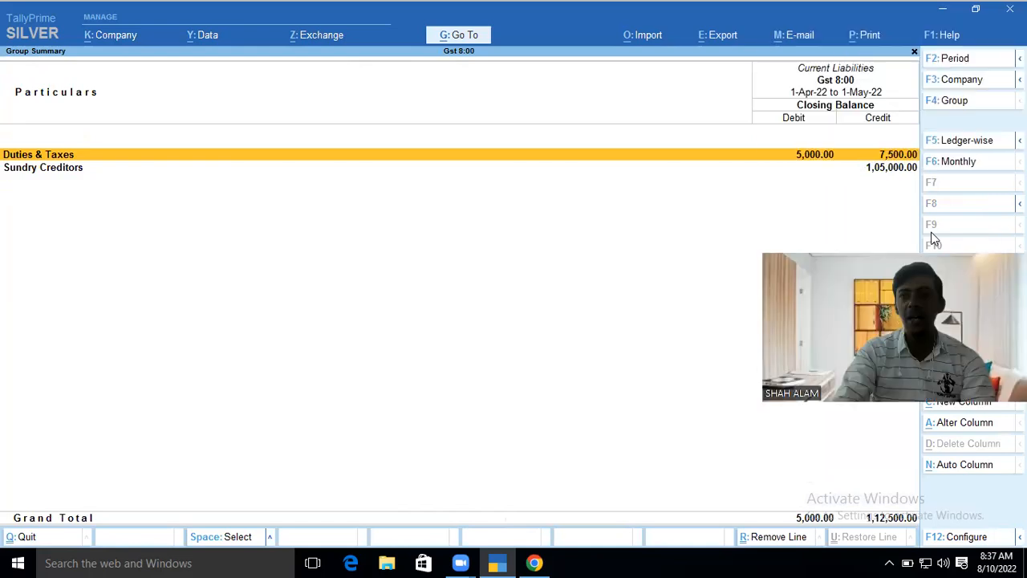
left_click(893, 158)
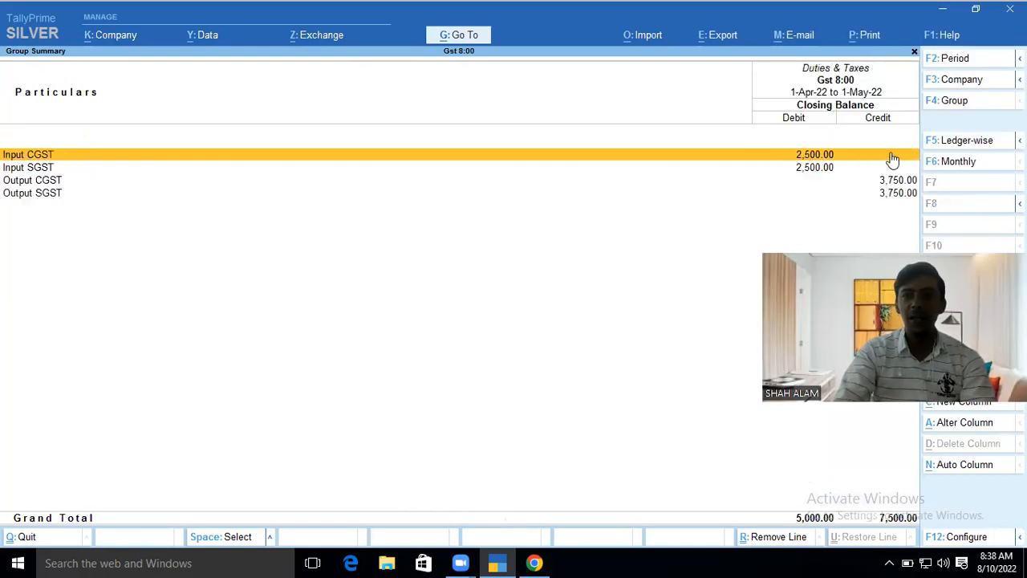
key("Down")
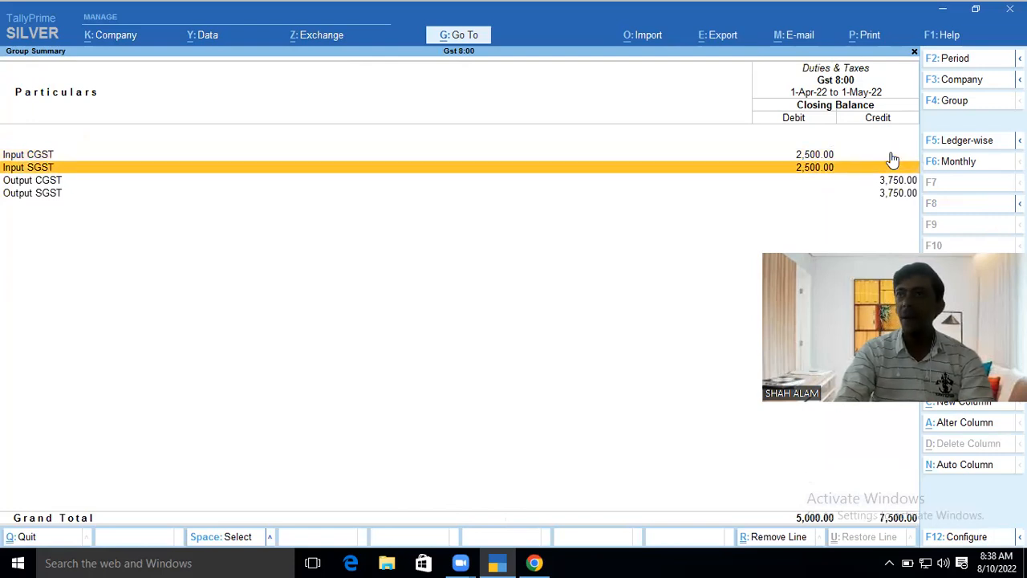
key("Up")
key("Down")
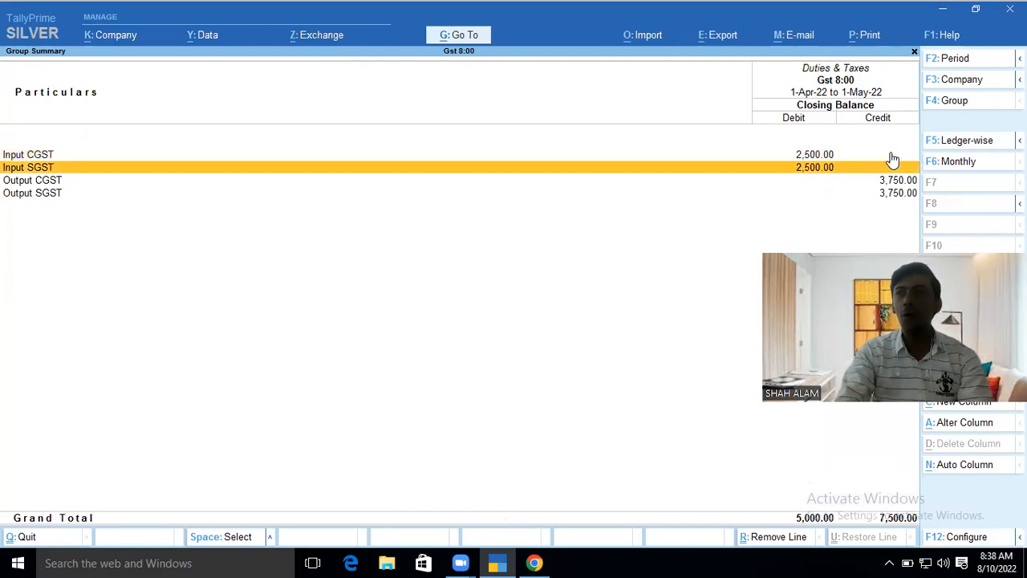
key("Up")
key("Down")
key("Down")
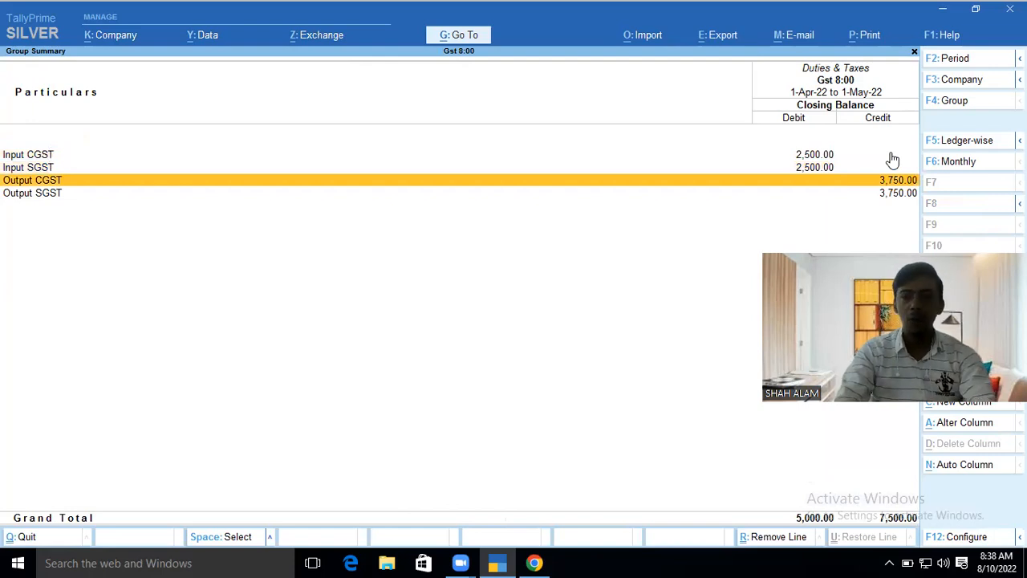
key("Escape")
key("Escape")
key("Escape")
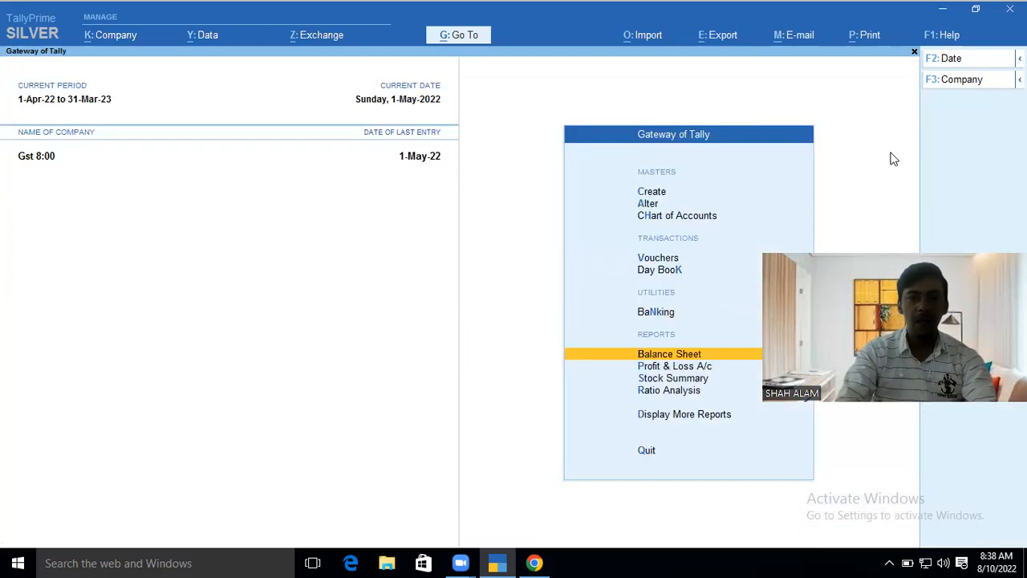
- Open a Journal with GST stat adjustment Decrease of Tax Liability, Adjustment Against Credit, debiting Output CGST
key("Up")
key("Up")
key("Return")
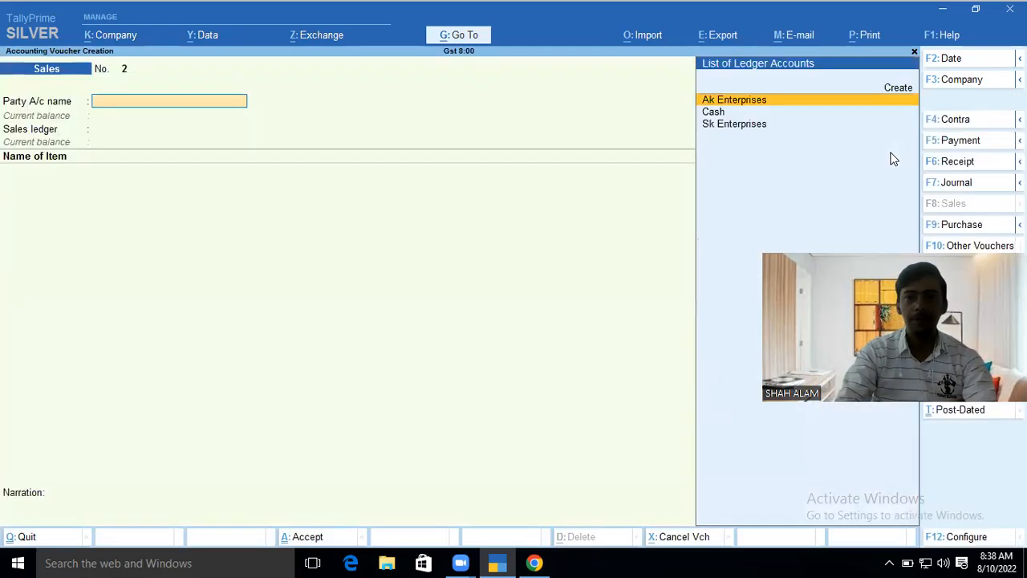
key("F7")
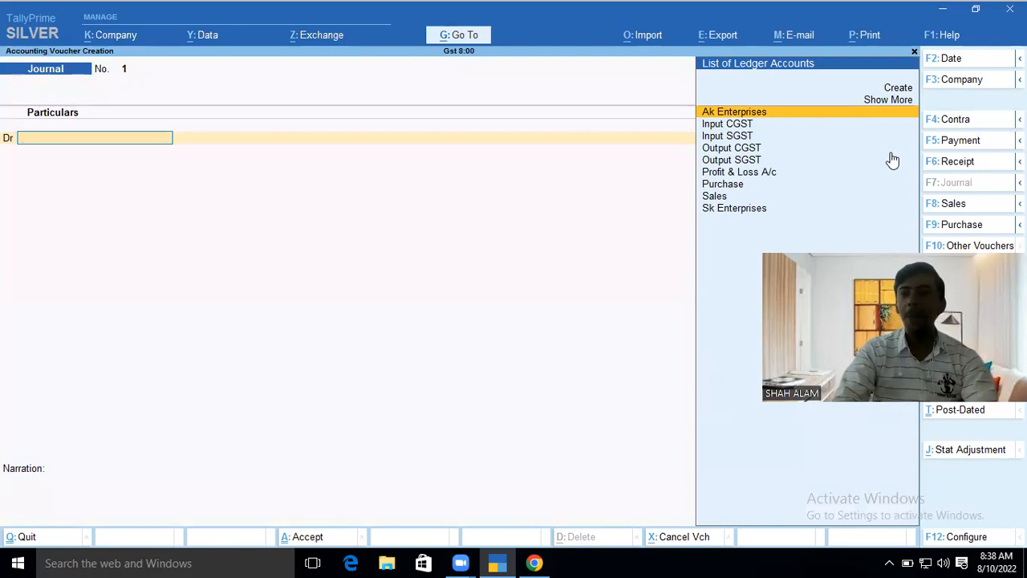
left_click(953, 454)
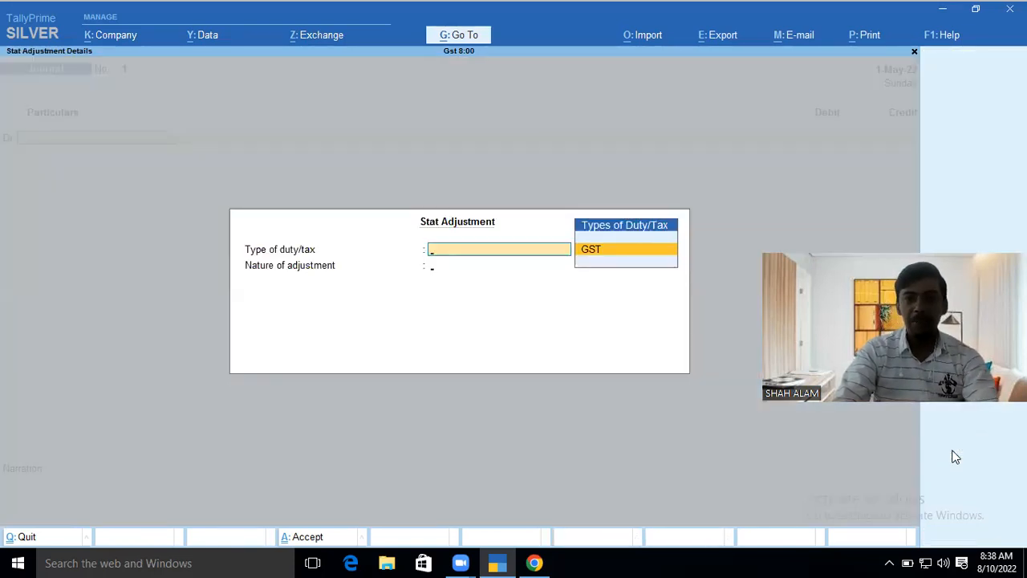
key("Return")
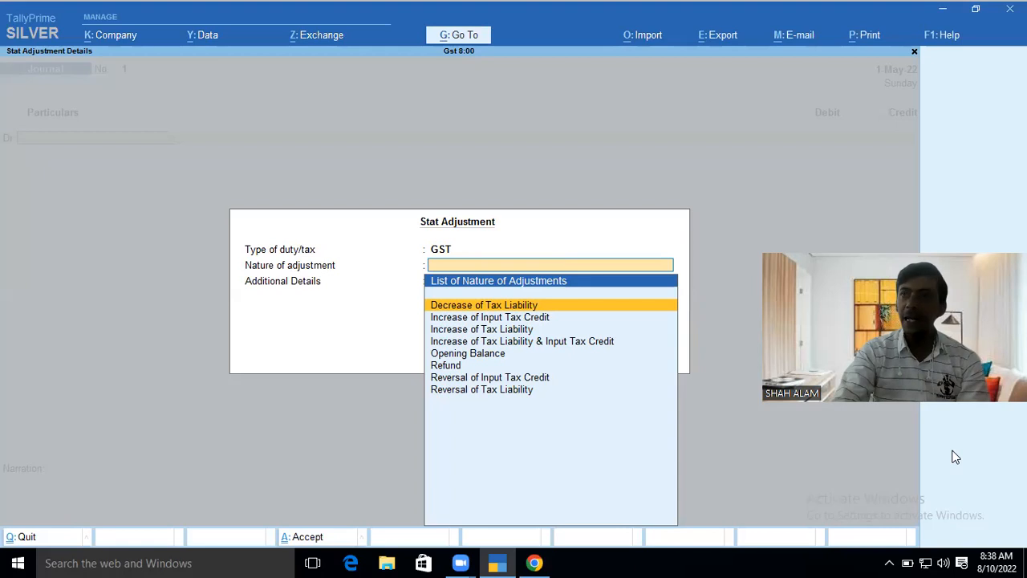
key("Return")
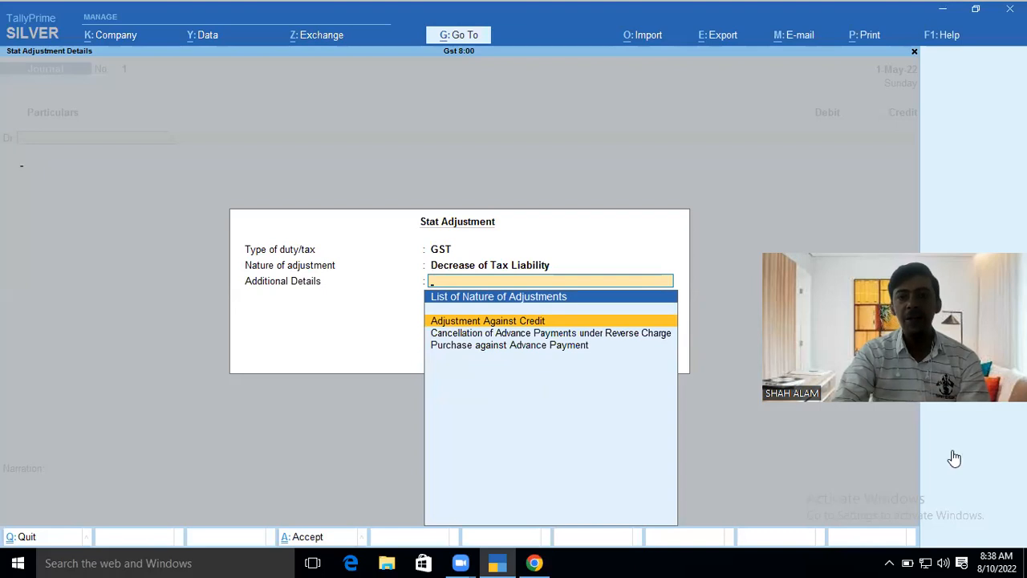
key("Return")
key("Down")
key("Down")
key("Down")
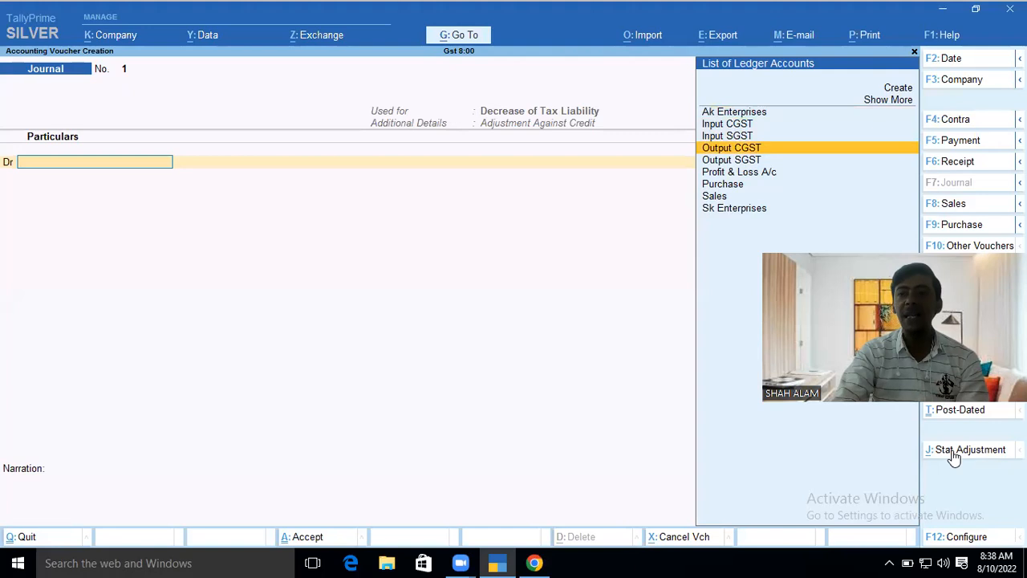
key("Return")
key("Return")
key("Return")
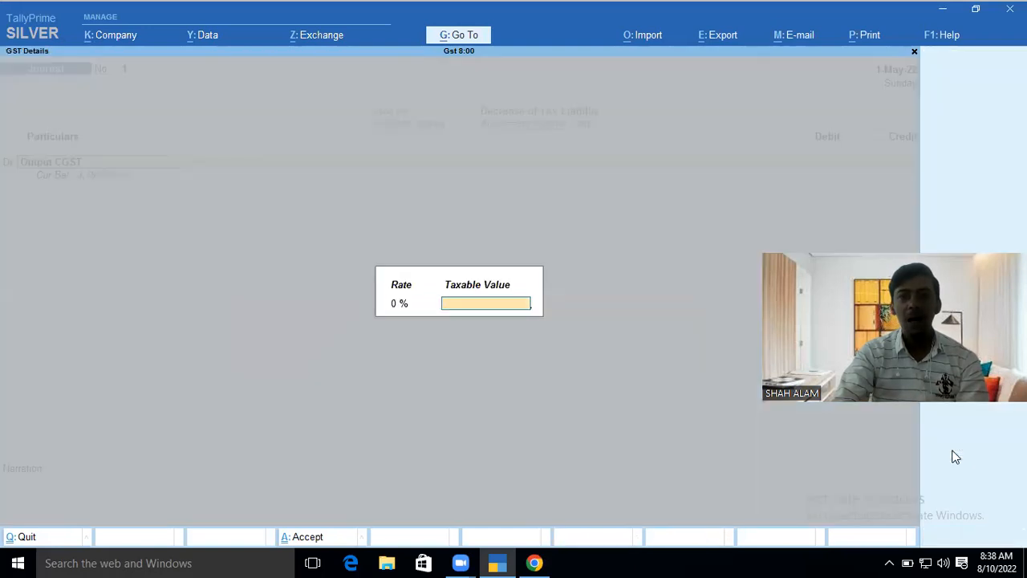
- Debit Output CGST 2,500 and Output SGST 2,500 in Journal No. 1
type("2500")
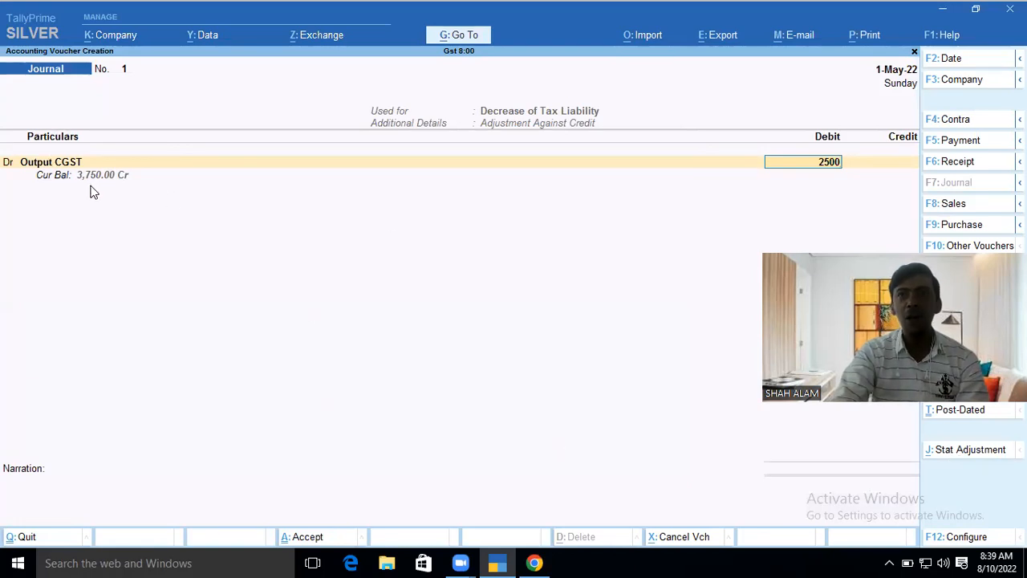
key("Return")
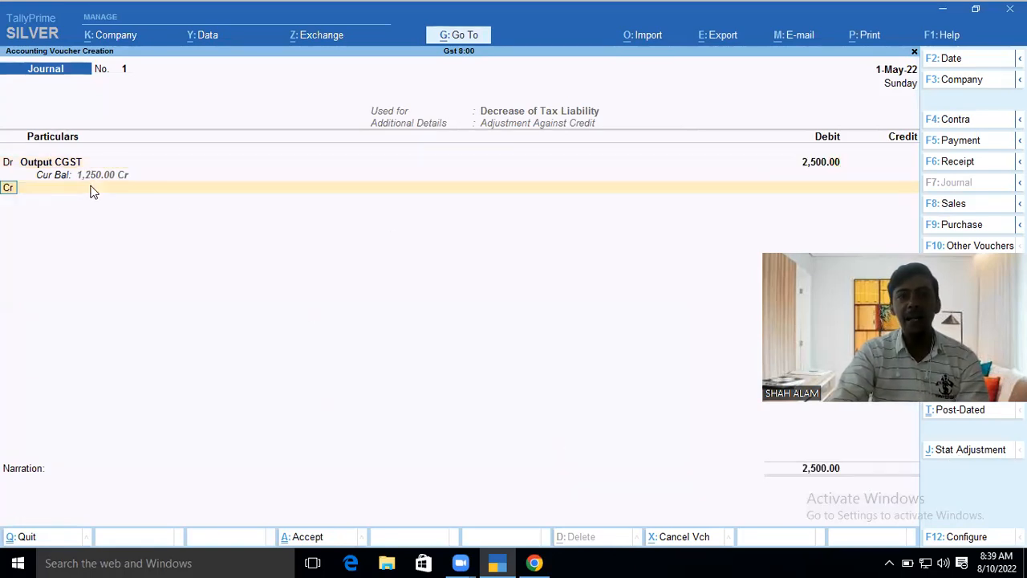
key("d")
key("Return")
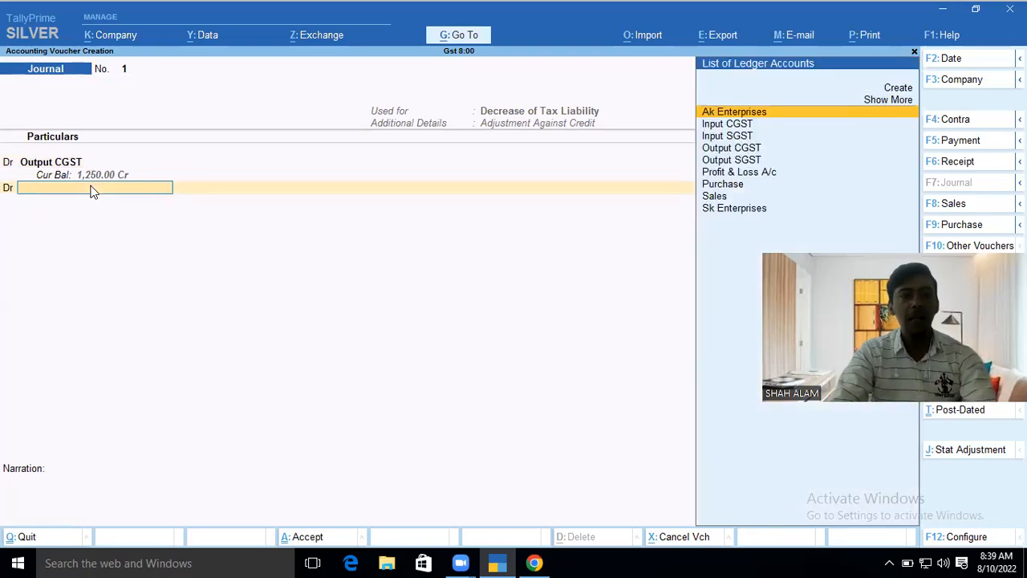
type("Ou")
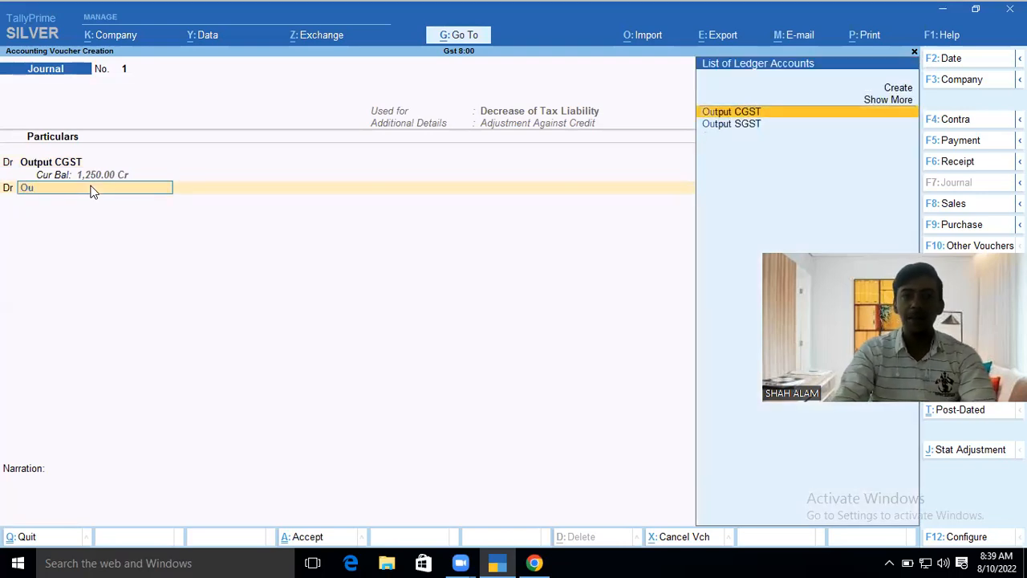
key("Down")
key("Return")
key("Return")
key("Return")
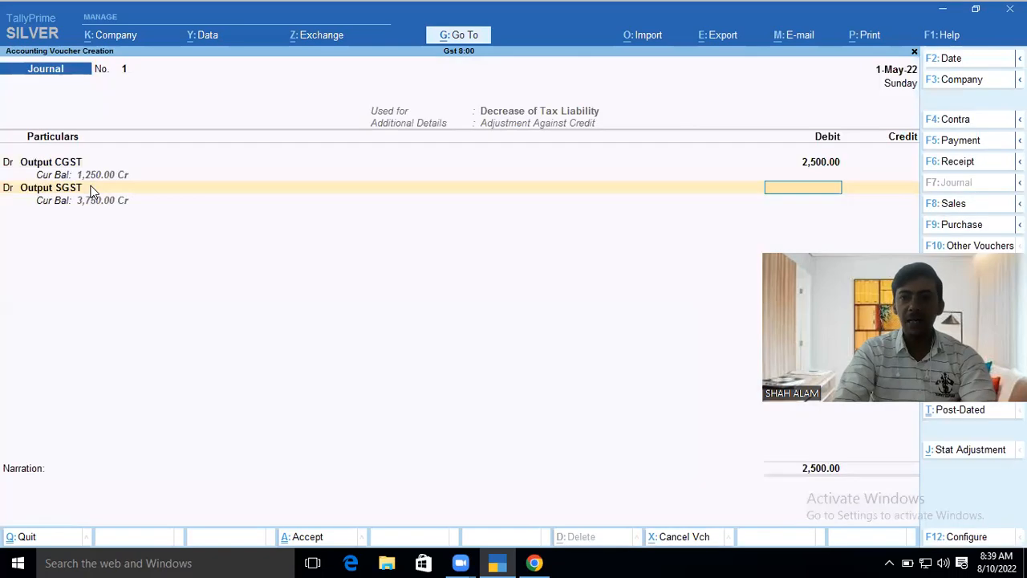
type("2,500")
key("Return")
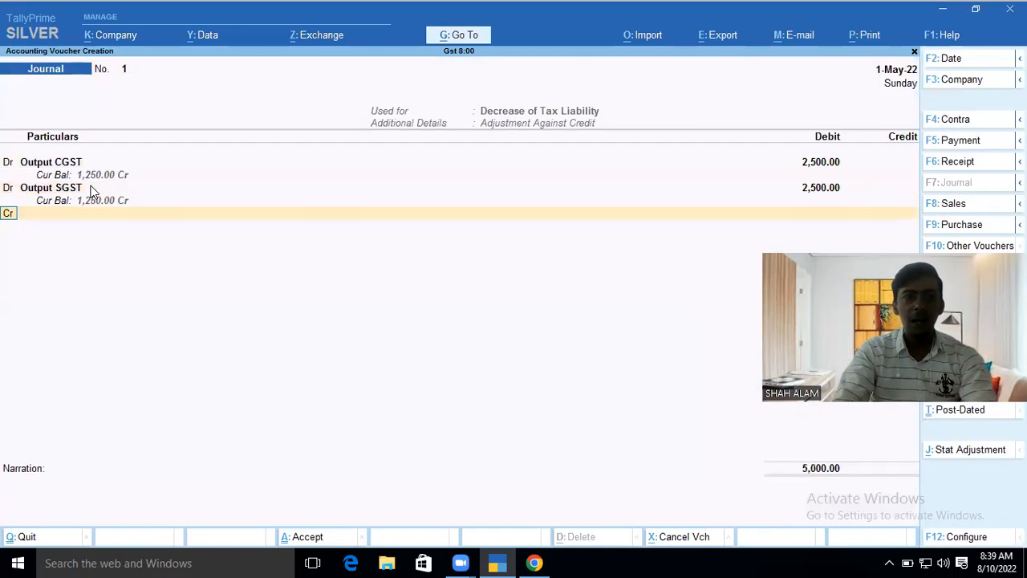
- Credit Input CGST 2,500 and Input SGST 2,500 against those debits
type("In")
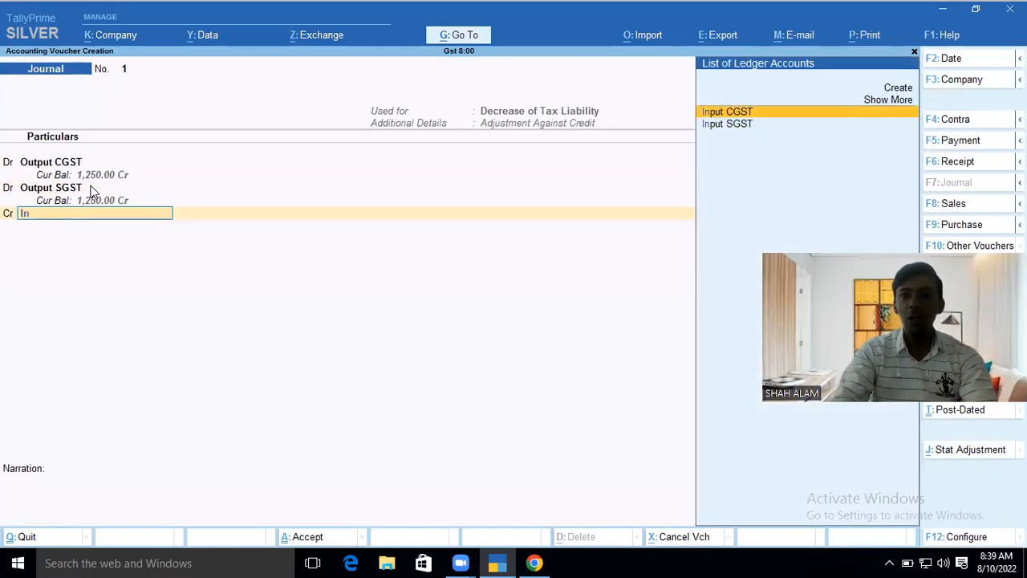
key("Return")
key("BackSpace")
type("2500")
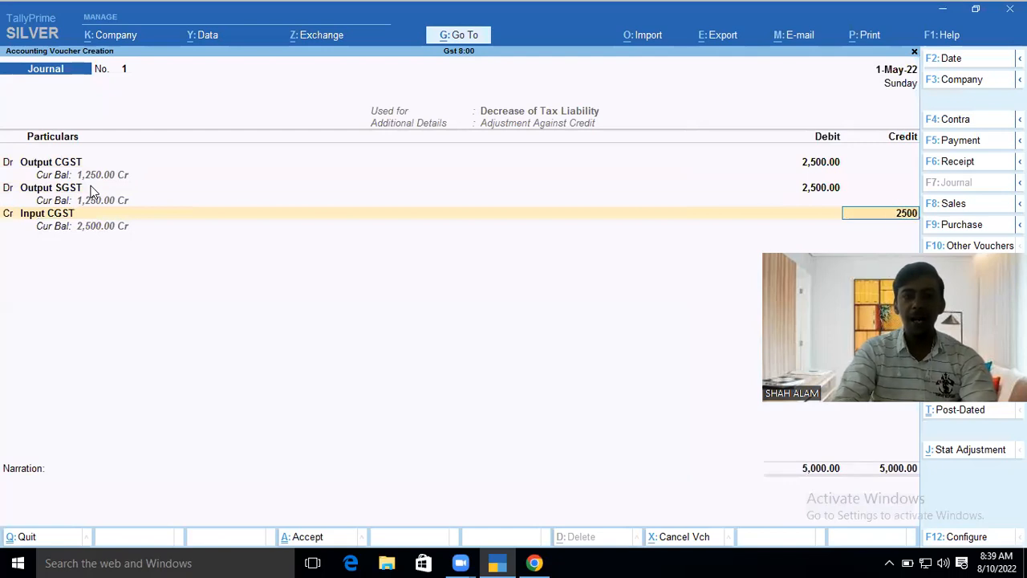
key("Return")
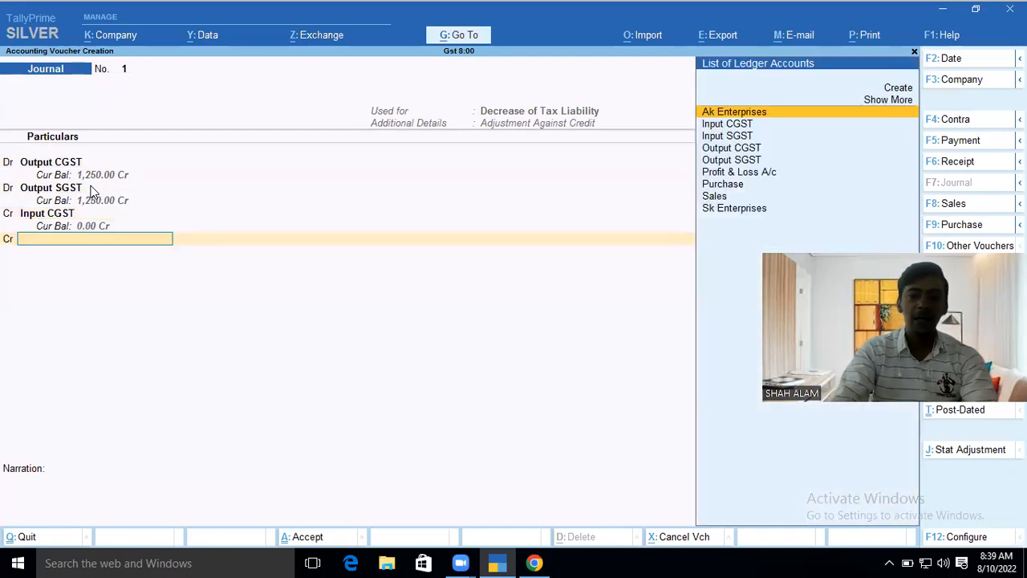
type("Inp")
key("Down")
key("Return")
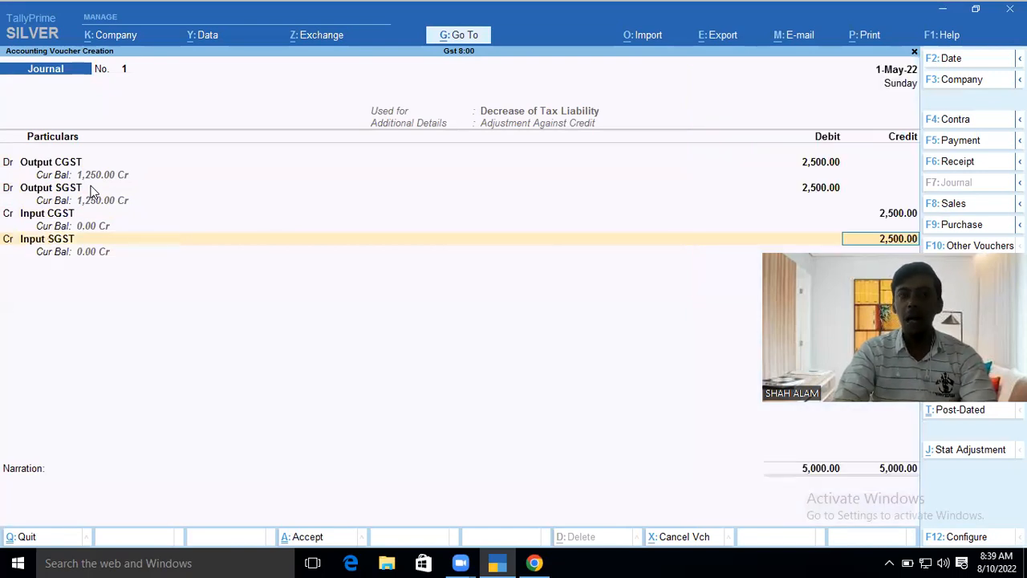
key("Return")
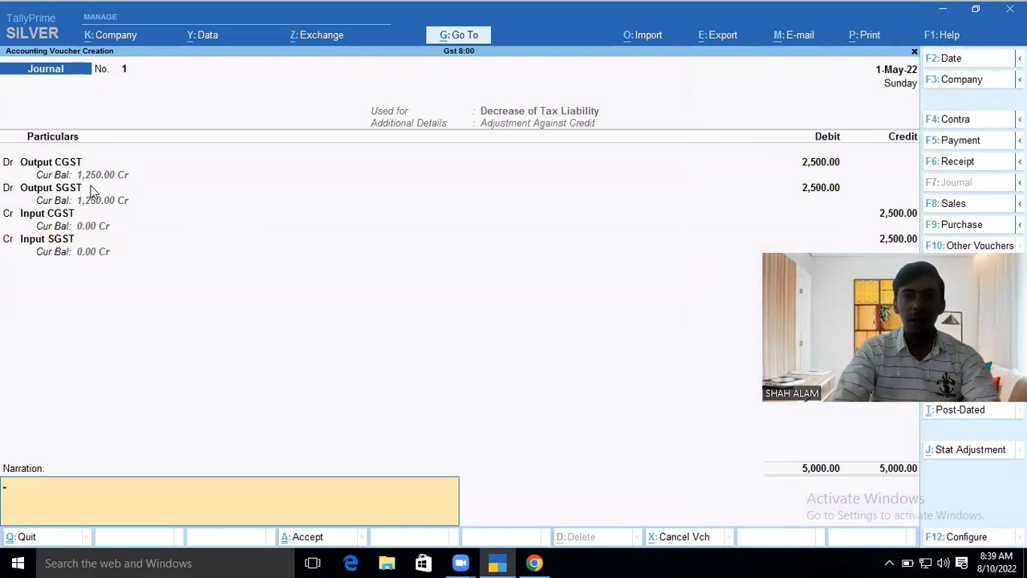
- Save the journal without narration and quit back to the Gateway of Tally
key("Return")
key("Return")
key("Escape")
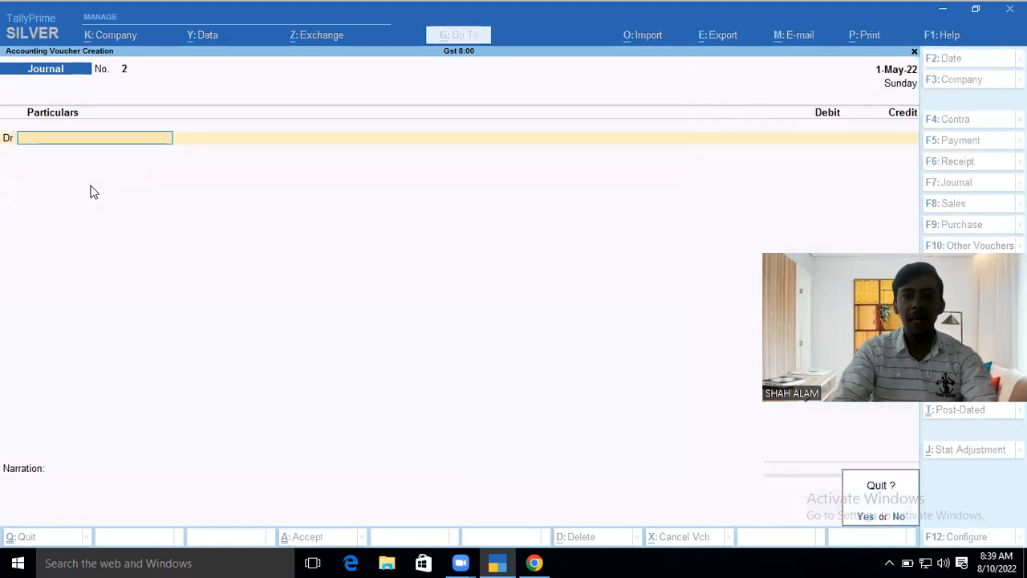
key("Return")
key("Down")
key("Down")
key("Down")
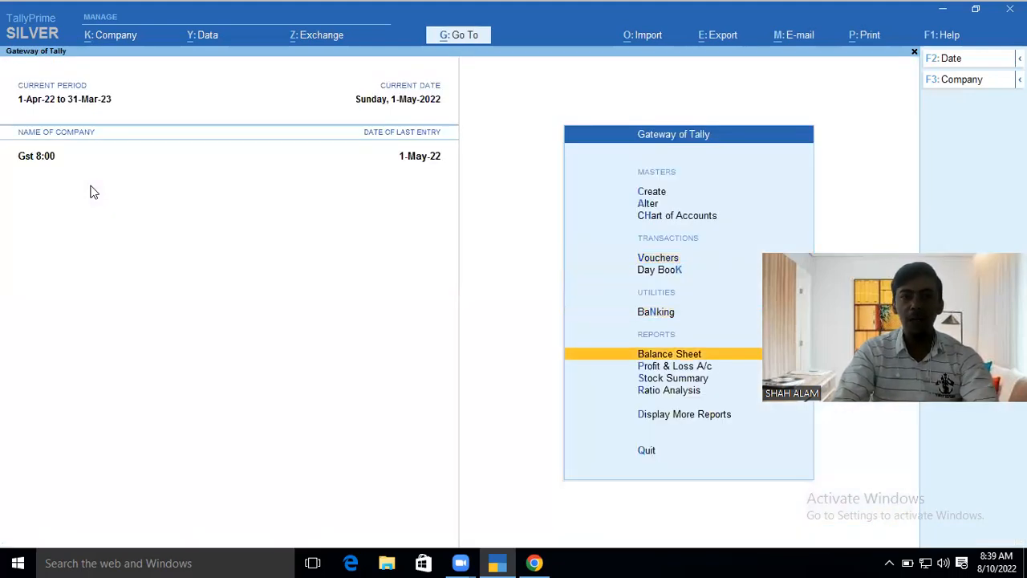
key("Return")
key("Return")
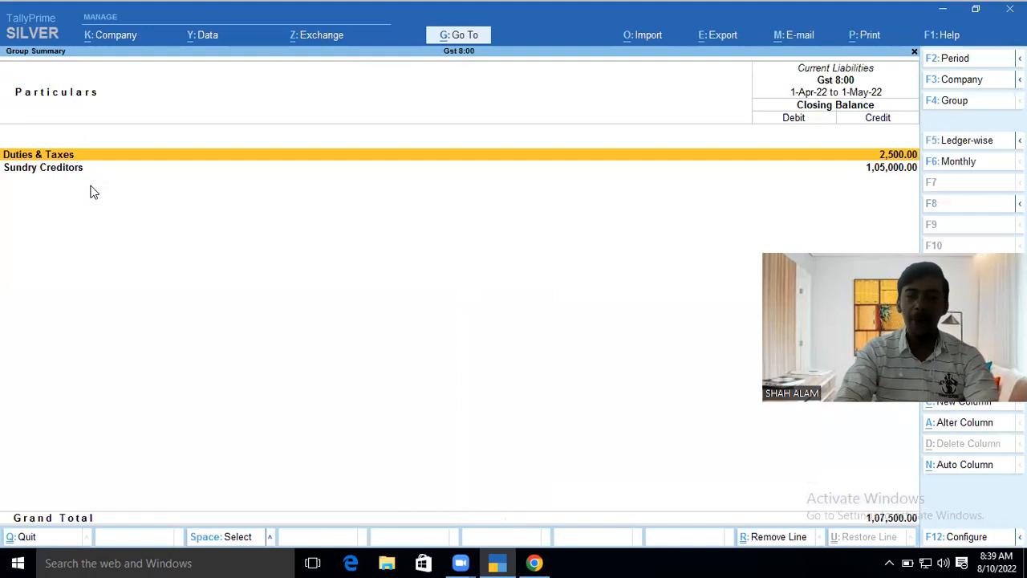
key("Return")
key("Down")
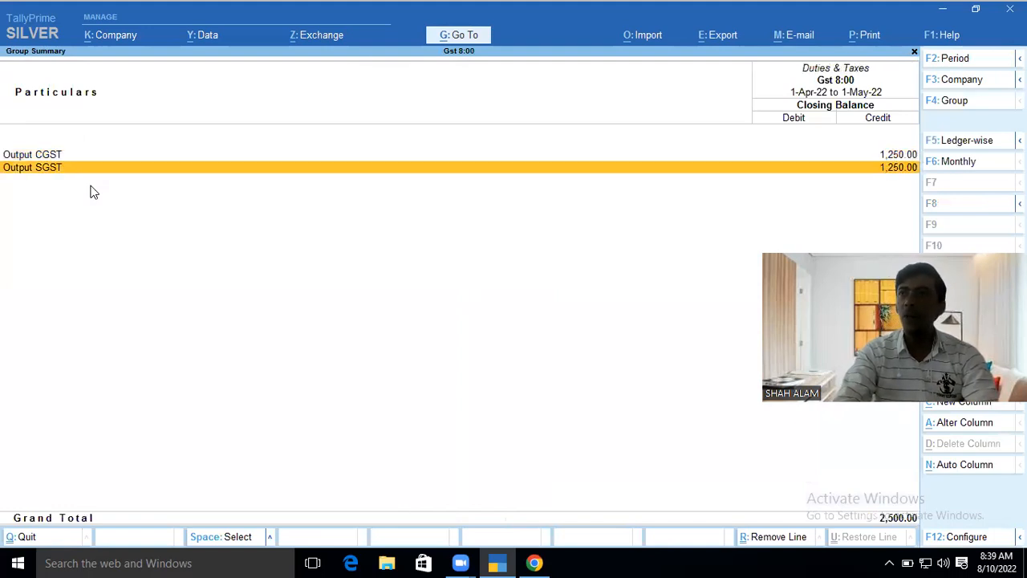
key("Up")
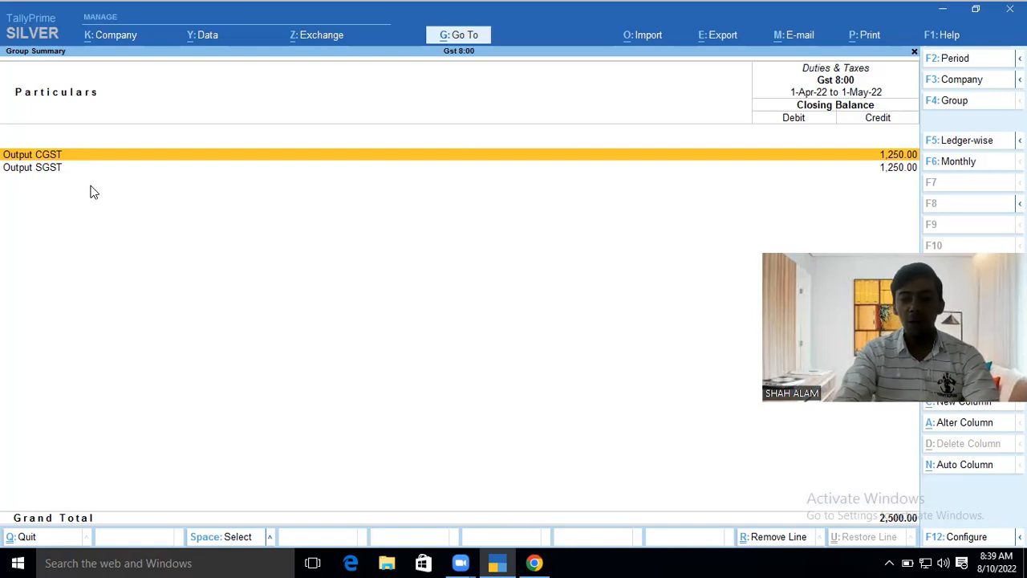
key("F12")
type("y")
key("Return")
type("y")
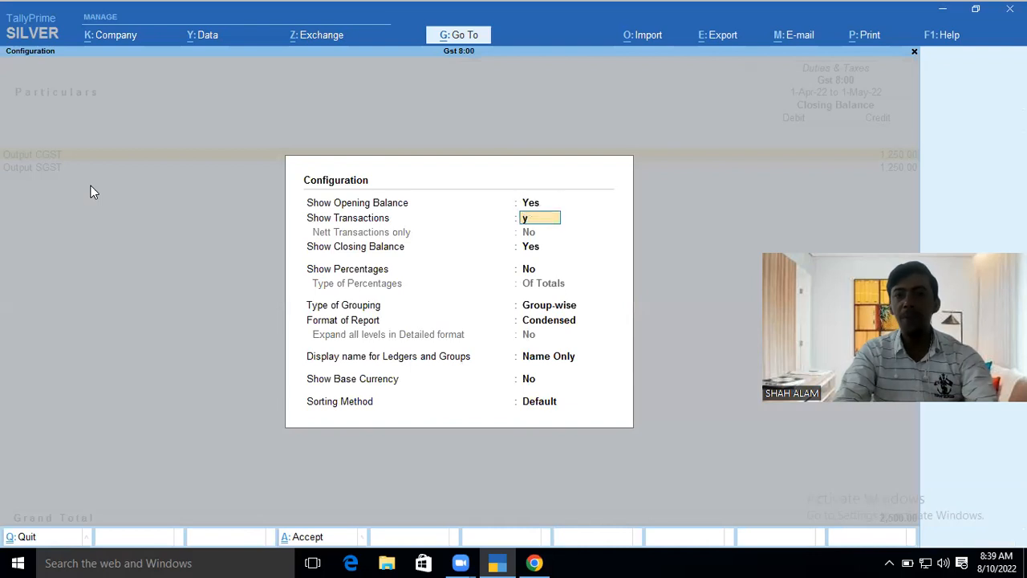
key("Return")
key("ctrl+a")
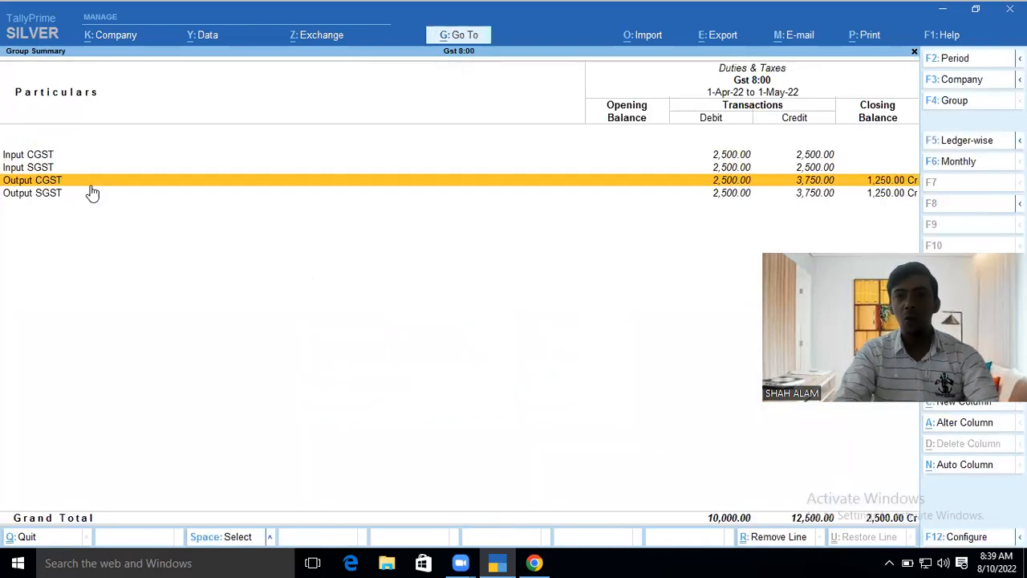
key("Up")
key("Up")
key("Down")
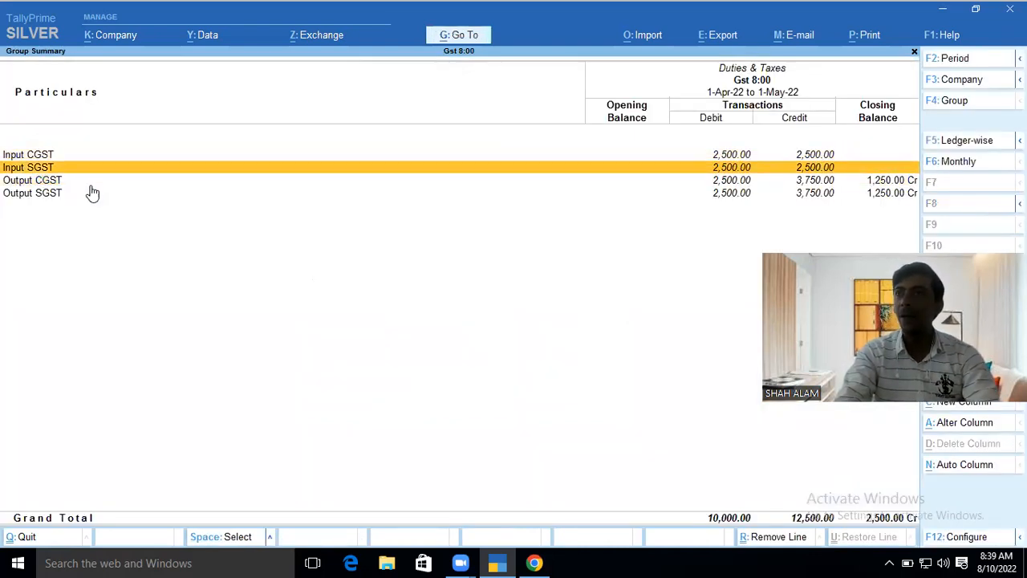
key("Down")
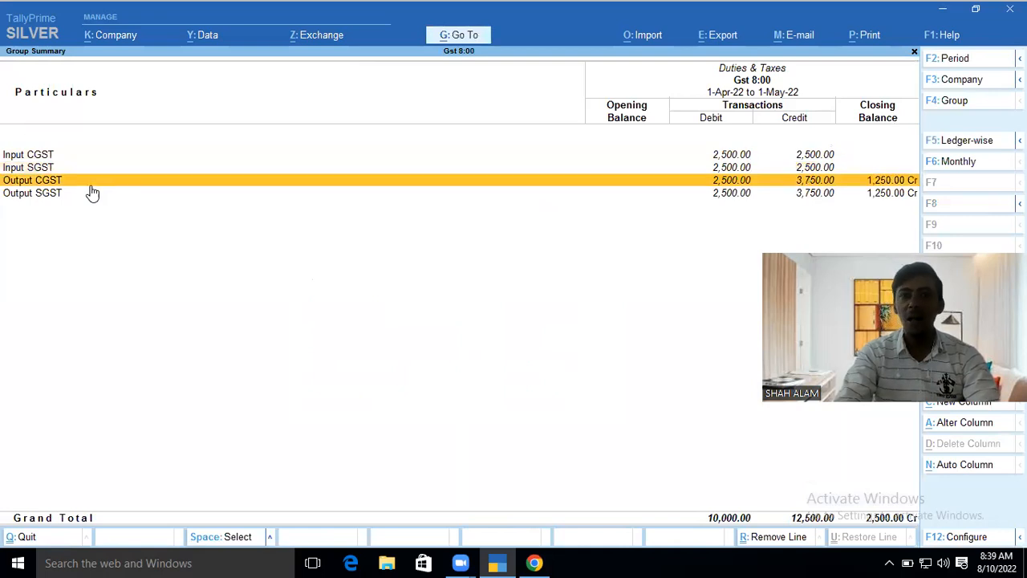
key("Return")
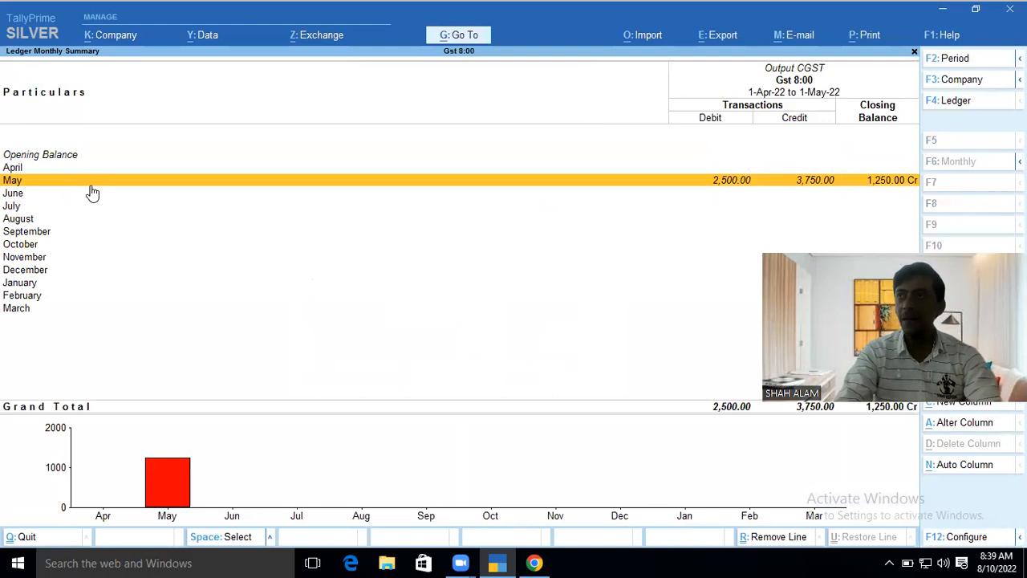
key("Escape")
key("Escape")
key("Escape")
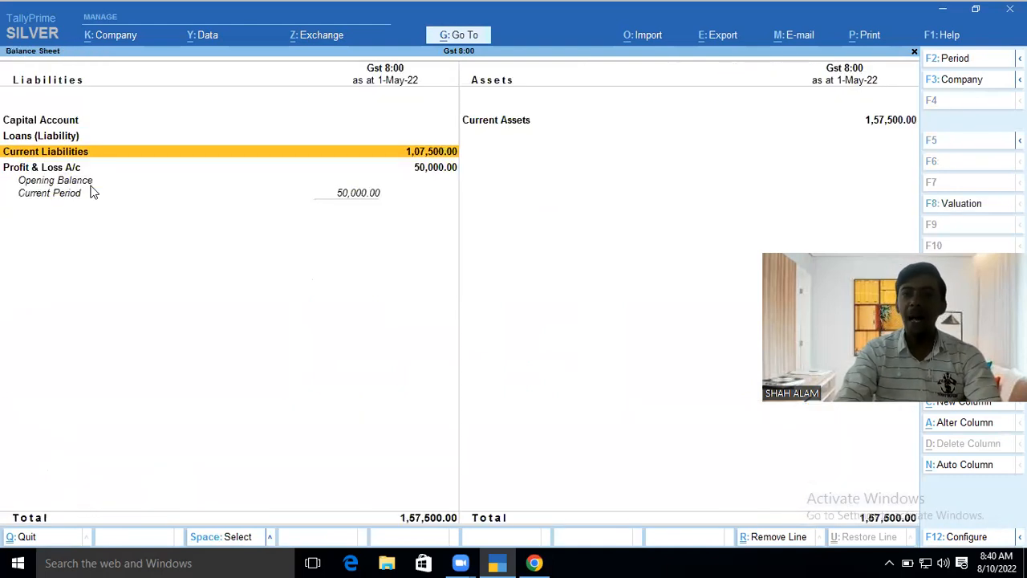
key("Up")
key("Up")
key("Up")
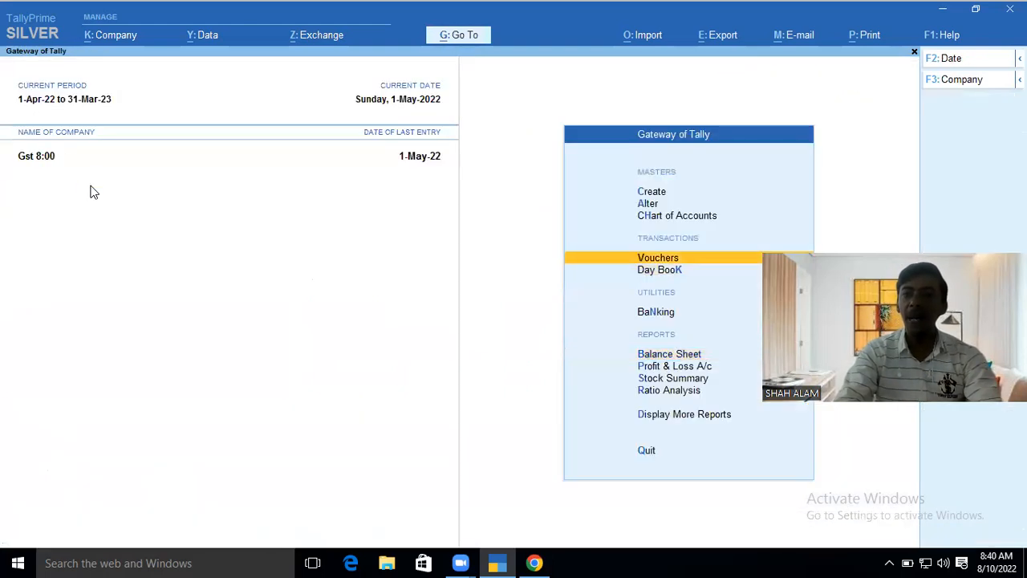
- Start a new Payment voucher dated 1-Jun-22
key("Return")
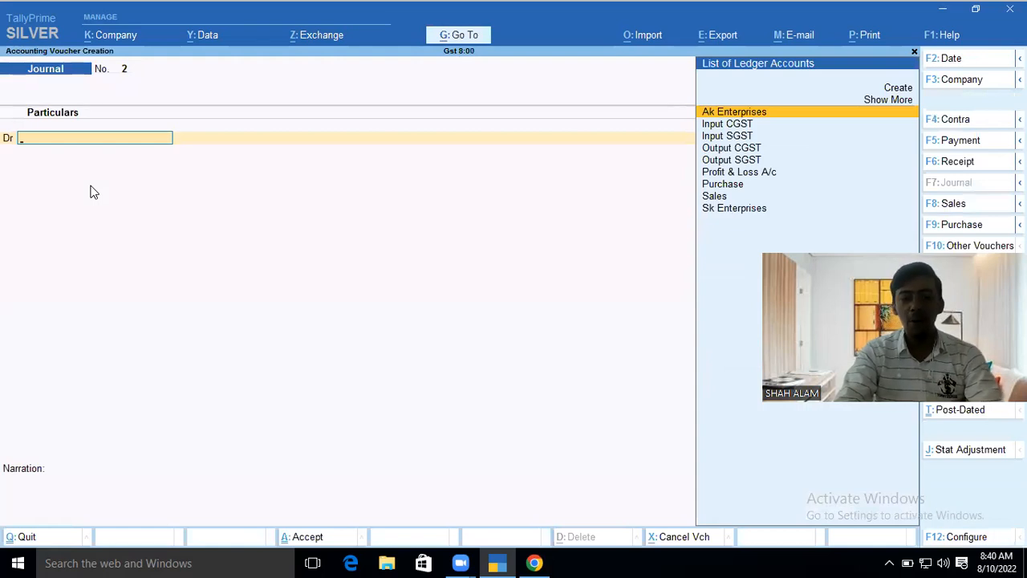
key("F5")
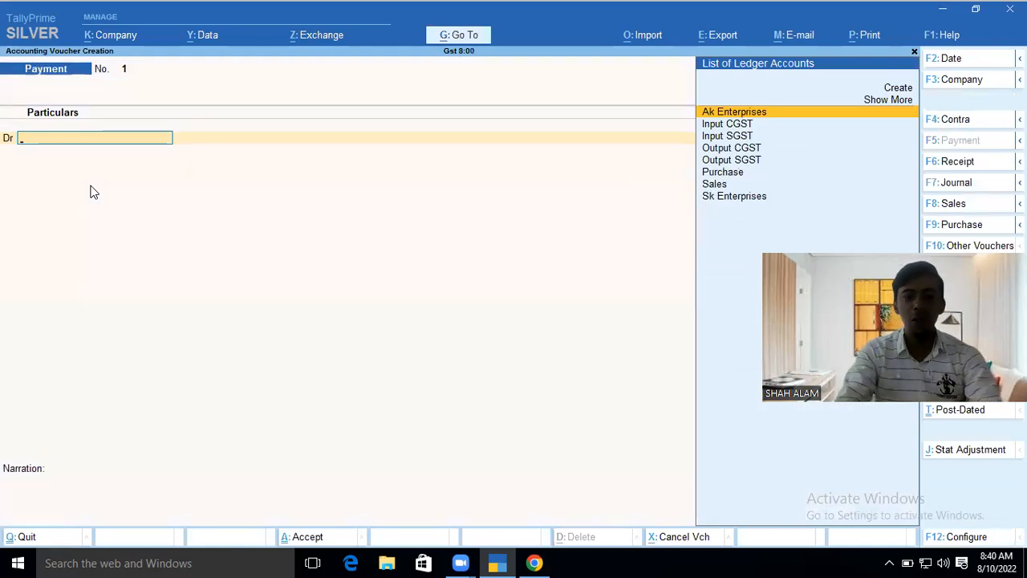
key("F2")
type("1-5")
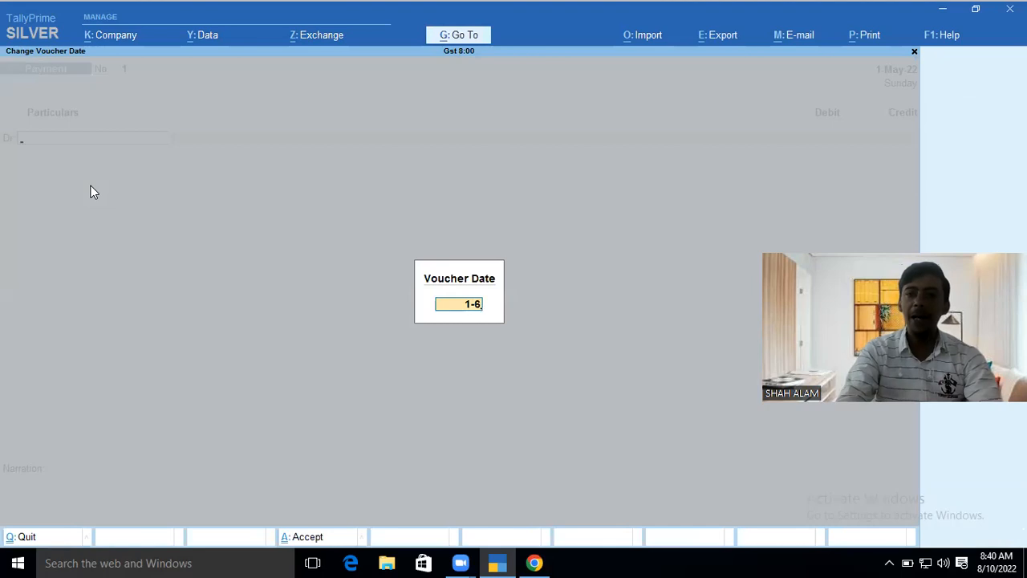
key("Return")
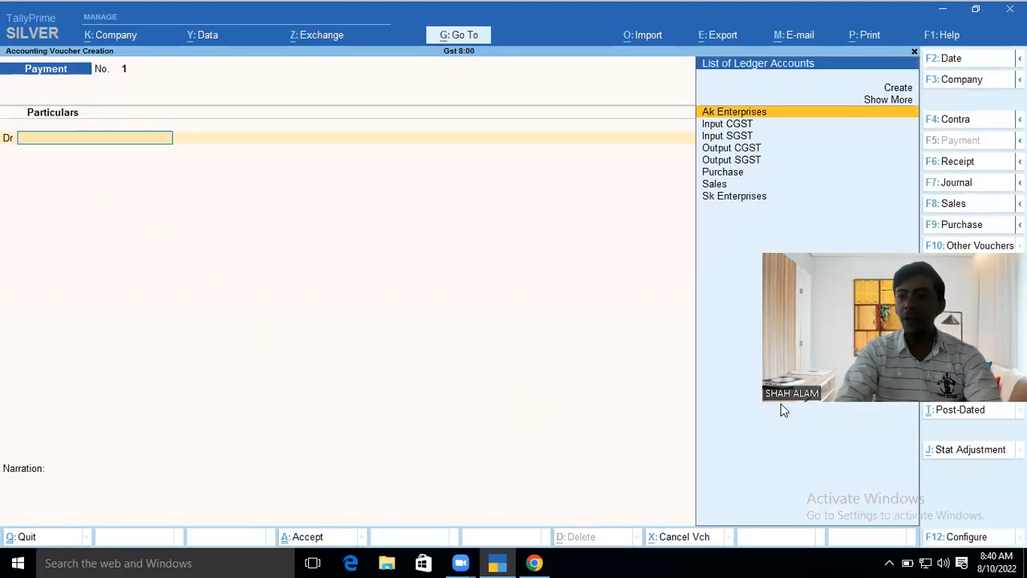
- Review the GST statutory adjustment natures of payment and keep Not Applicable
left_click(970, 451)
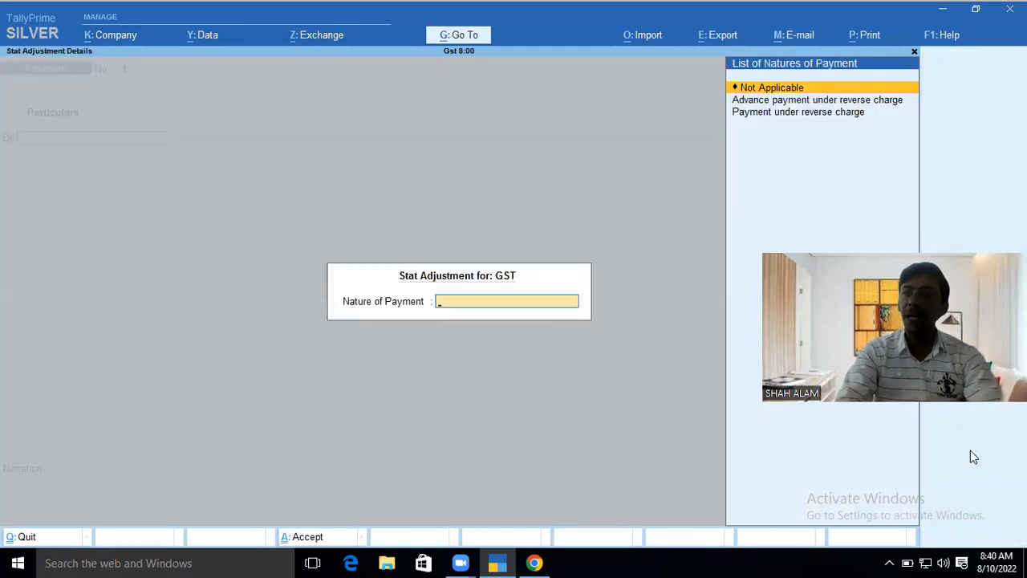
key("Down")
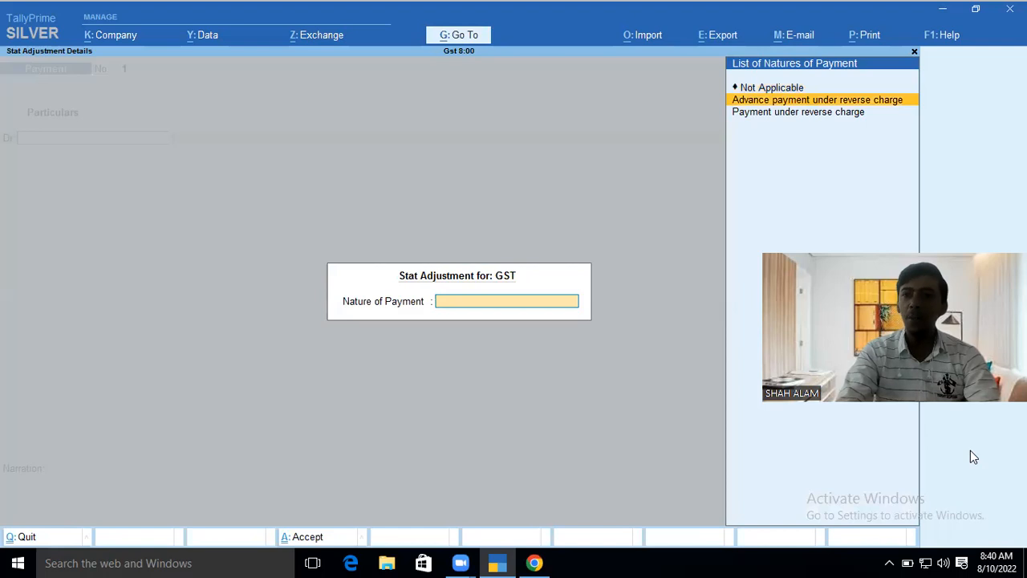
key("Down")
key("Up")
key("Up")
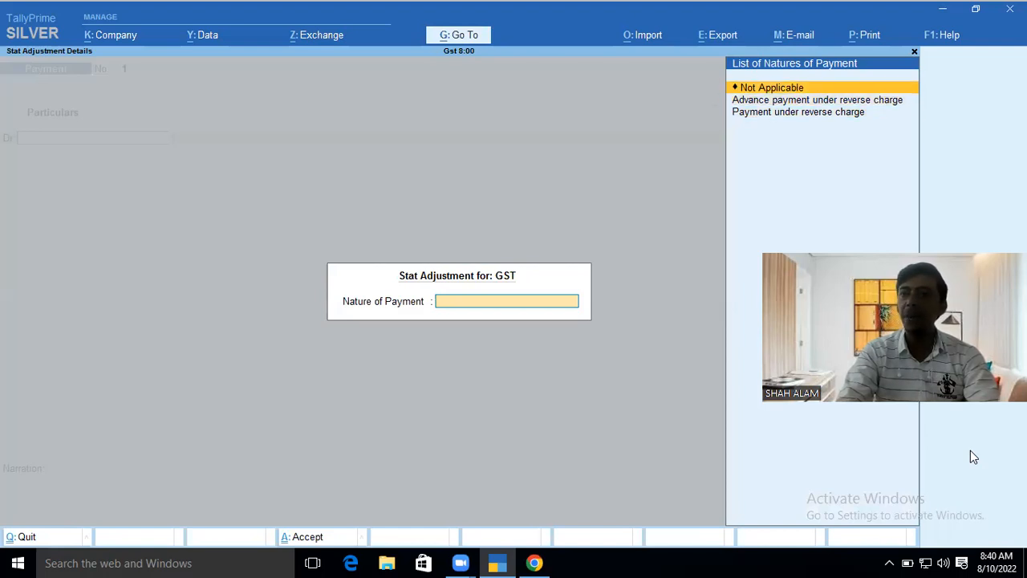
key("Return")
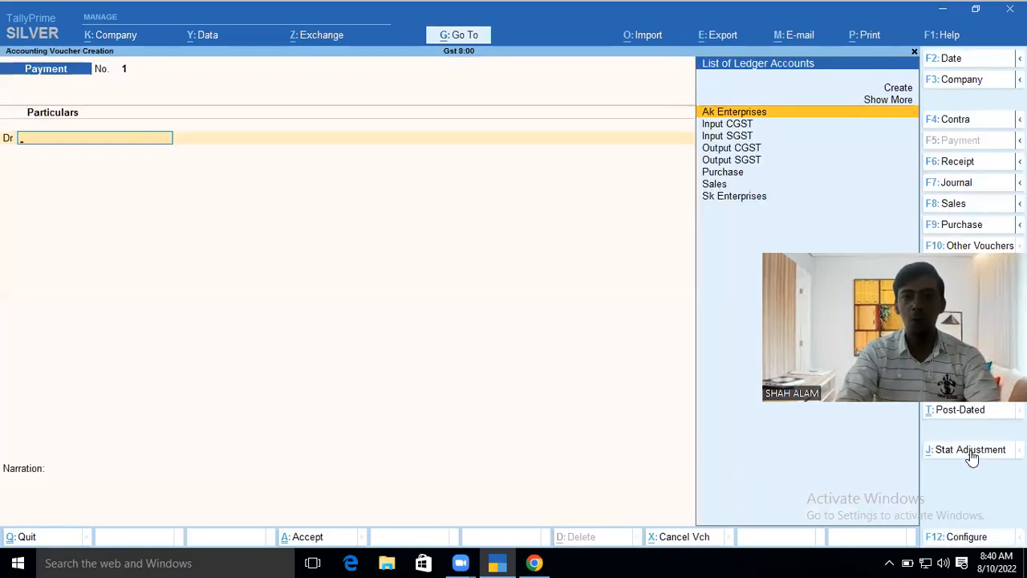
- Debit Output CGST 1,250 and Output SGST 1,250 in the payment voucher
key("Down")
key("Down")
key("Down")
key("Return")
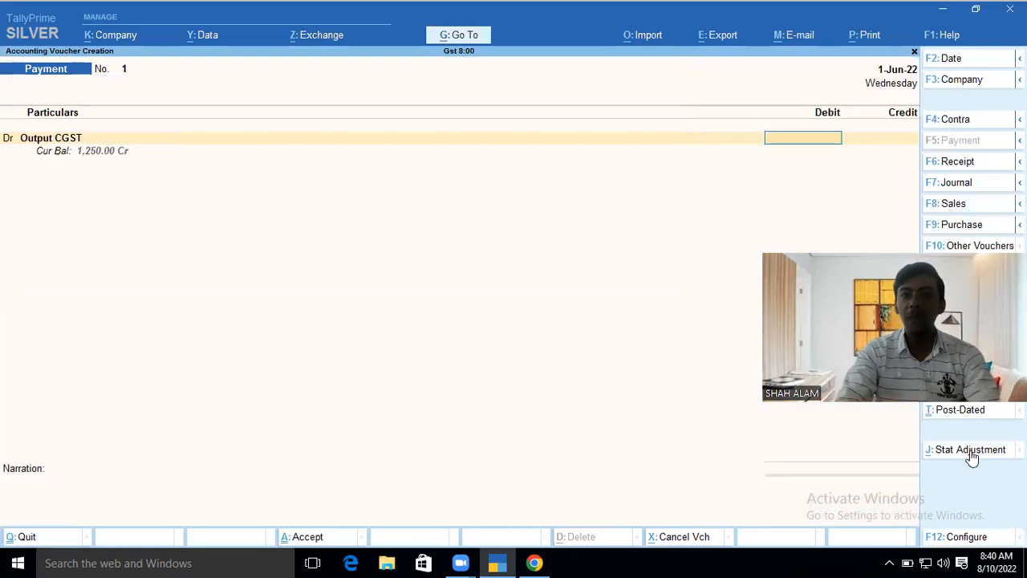
type("1250")
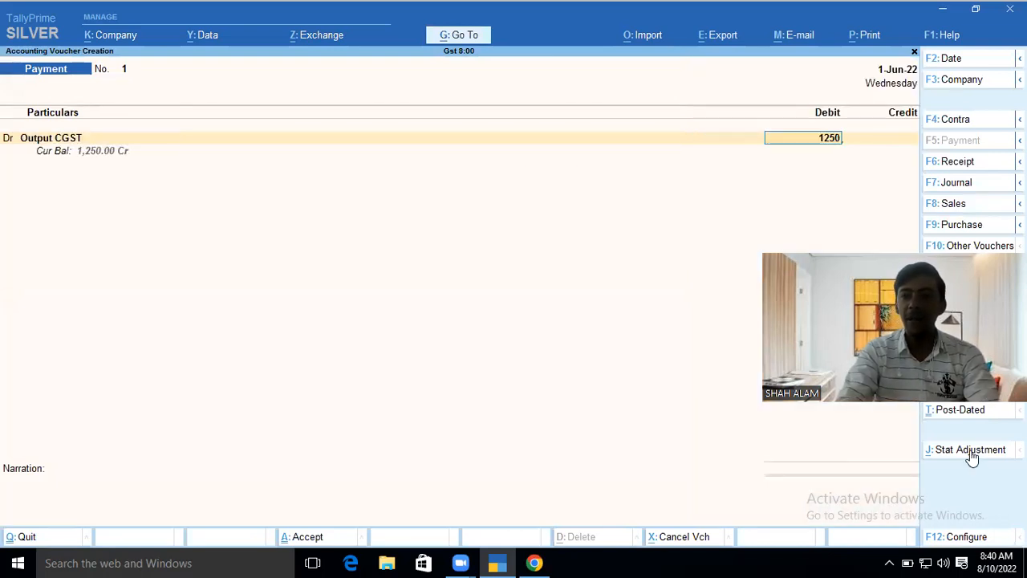
key("Return")
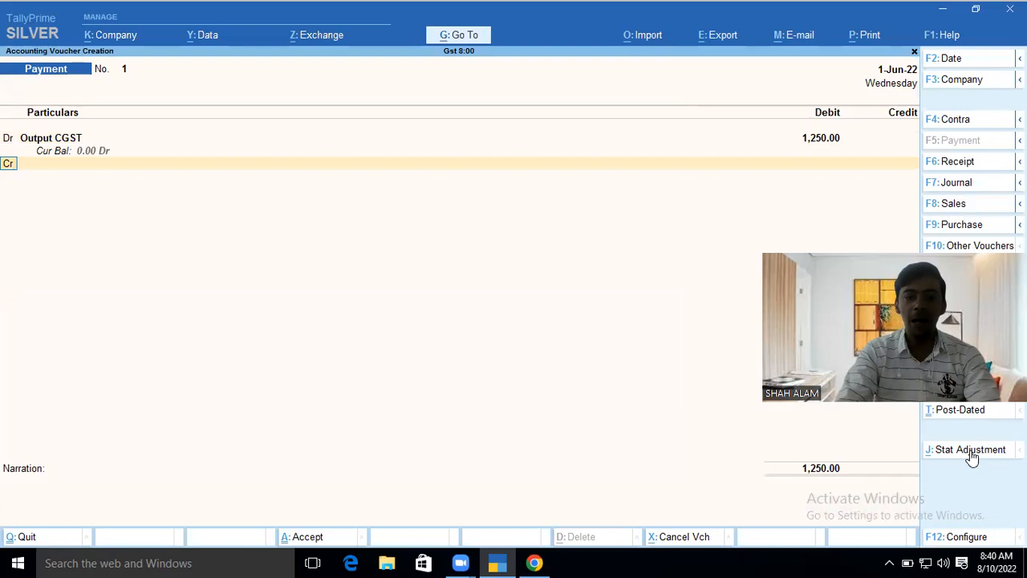
key("d")
key("Return")
type("Ou")
key("Down")
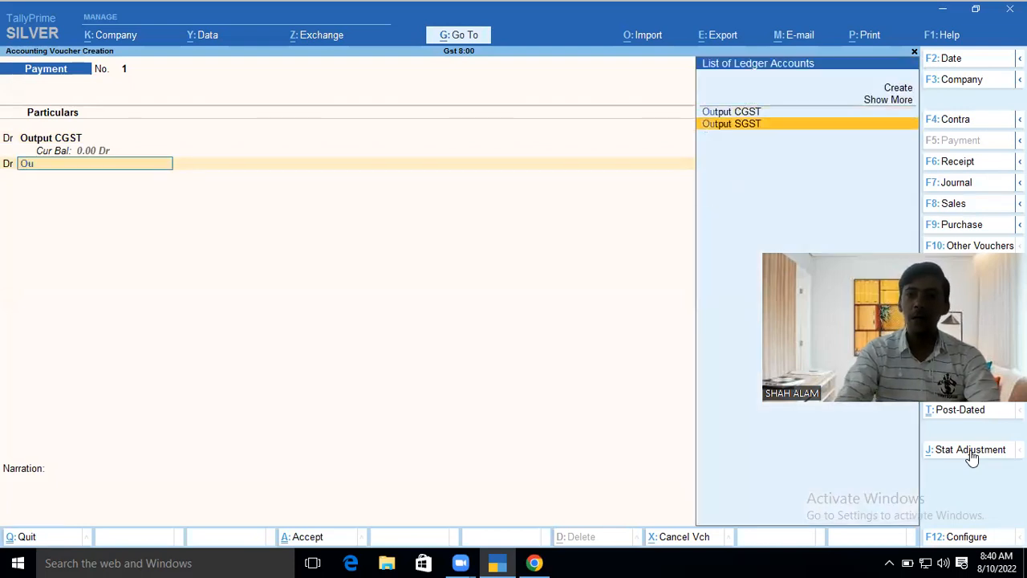
key("Return")
type("1250")
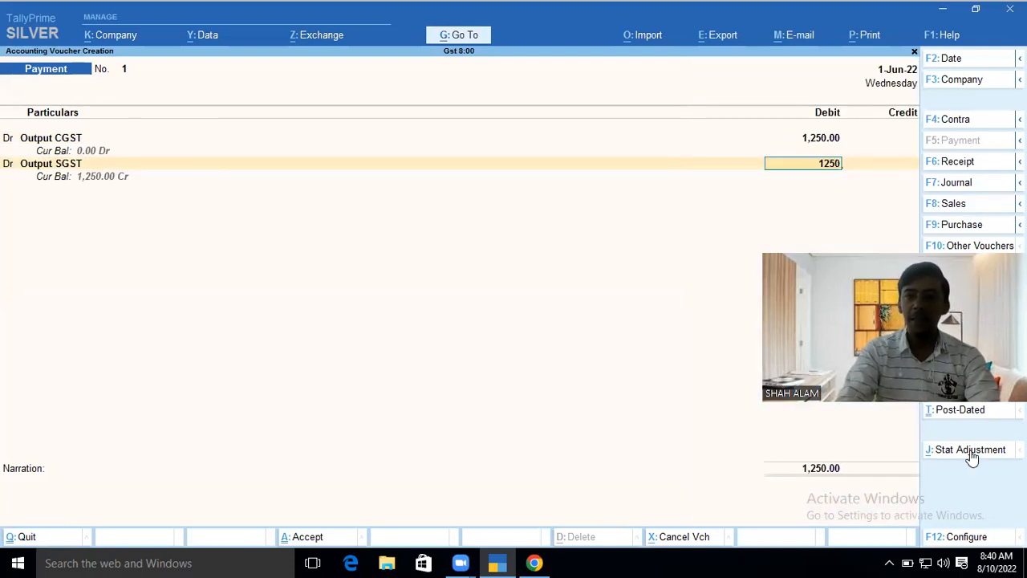
key("Return")
key("Return")
- Create a new ledger 'Sbi' under Bank Accounts for the credit side
key("Down")
key("Down")
key("Down")
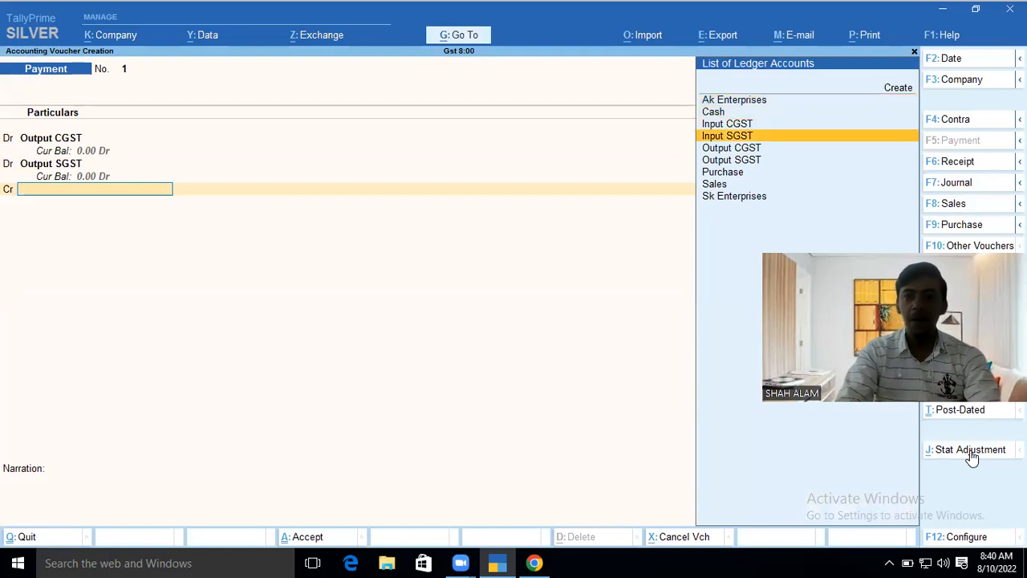
key("alt+c")
type("Sbi")
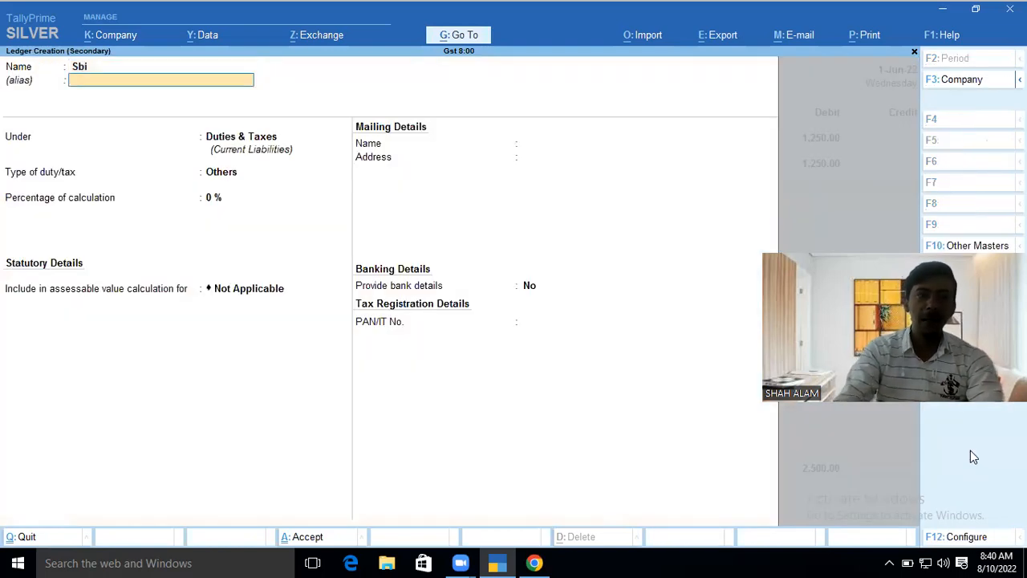
key("Return")
type("Bank")
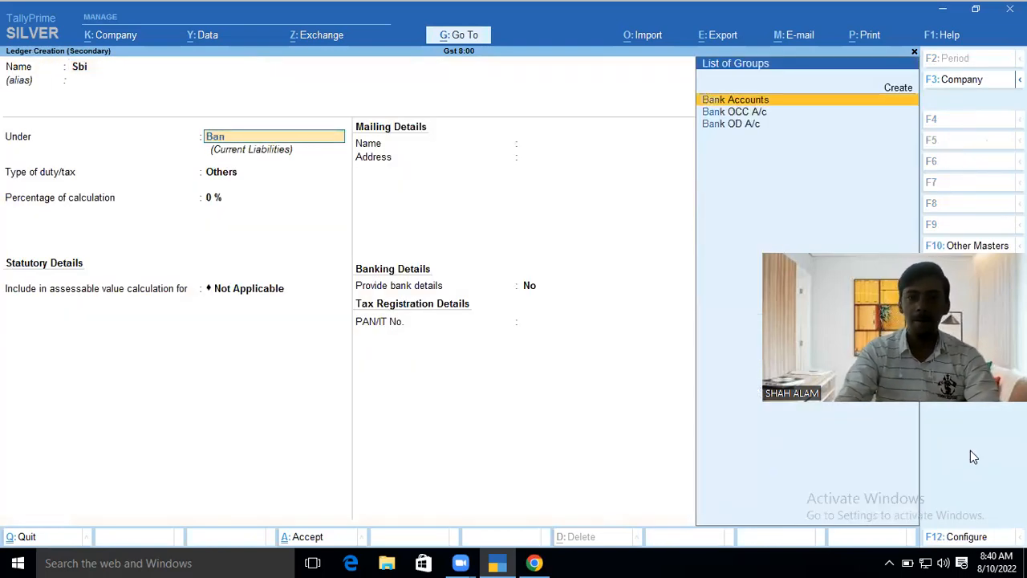
key("Return")
key("ctrl+a")
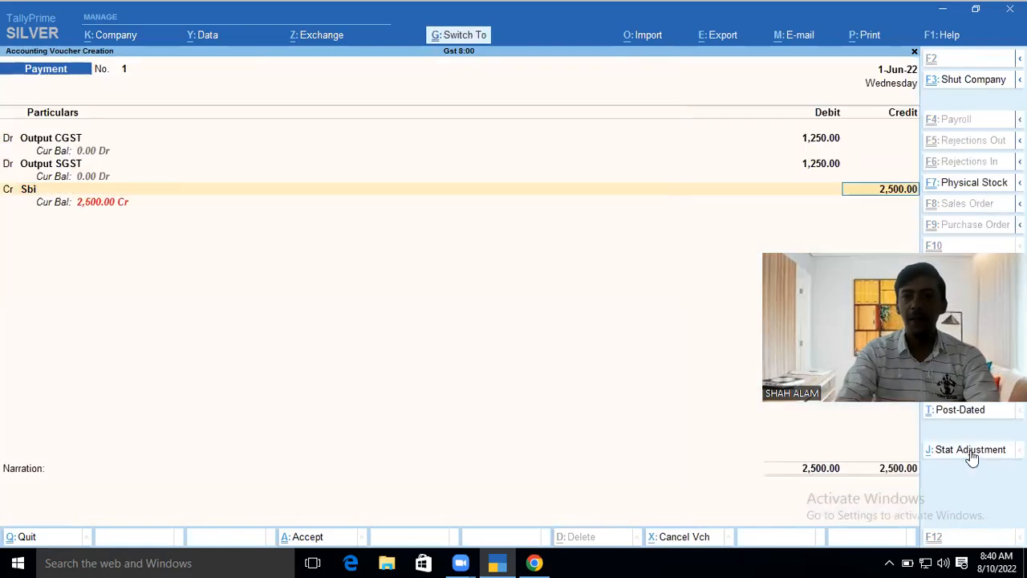
- Credit Sbi 2,500 by cheque, enter the cheque number, and save the payment
key("Return")
key("Return")
key("Return")
type("215245")
key("Return")
key("Return")
key("Return")
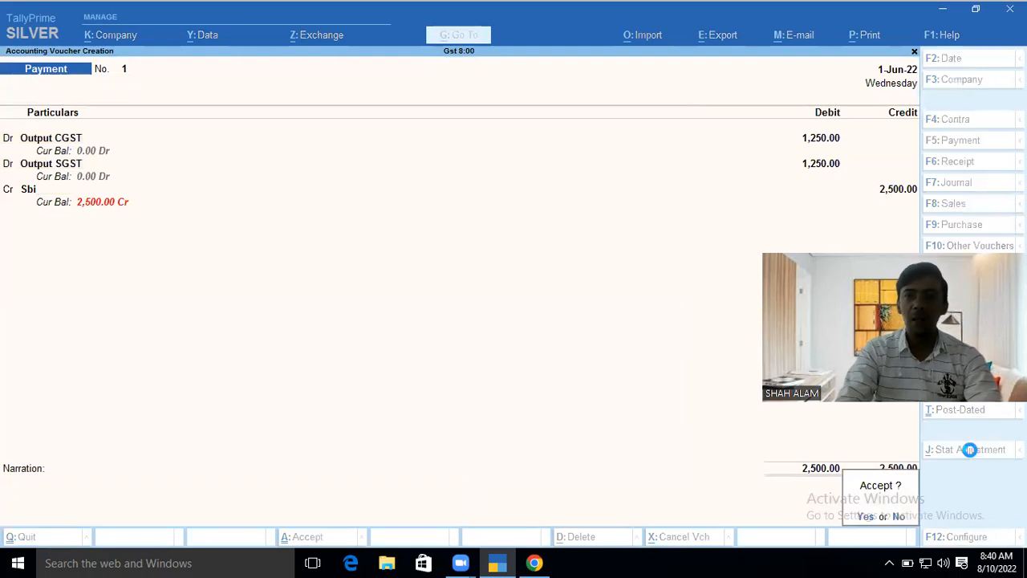
key("Return")
key("Return")
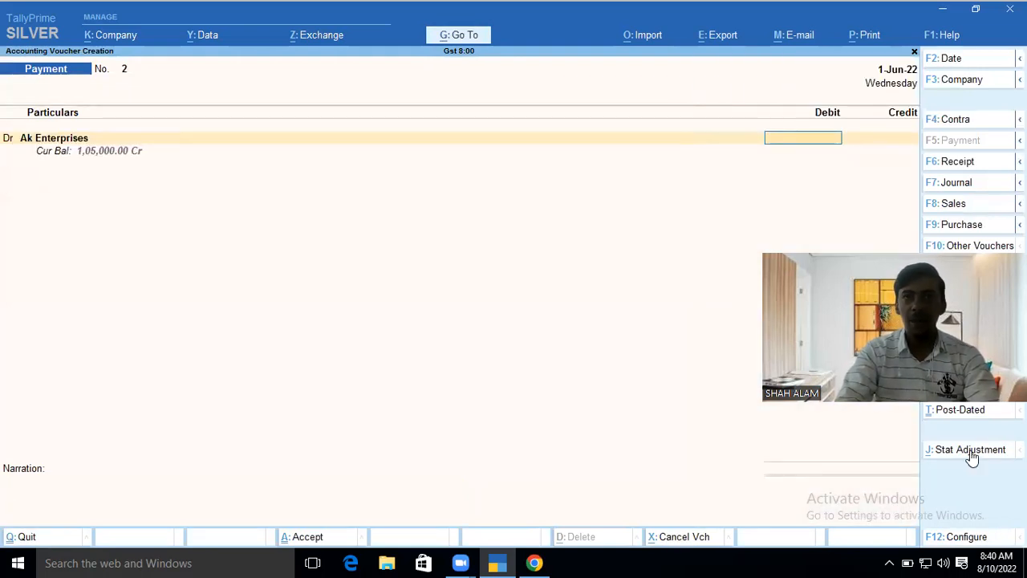
- Leave the blank payment voucher and open the Balance Sheet report
key("Escape")
key("Return")
key("Down")
key("Down")
key("Down")
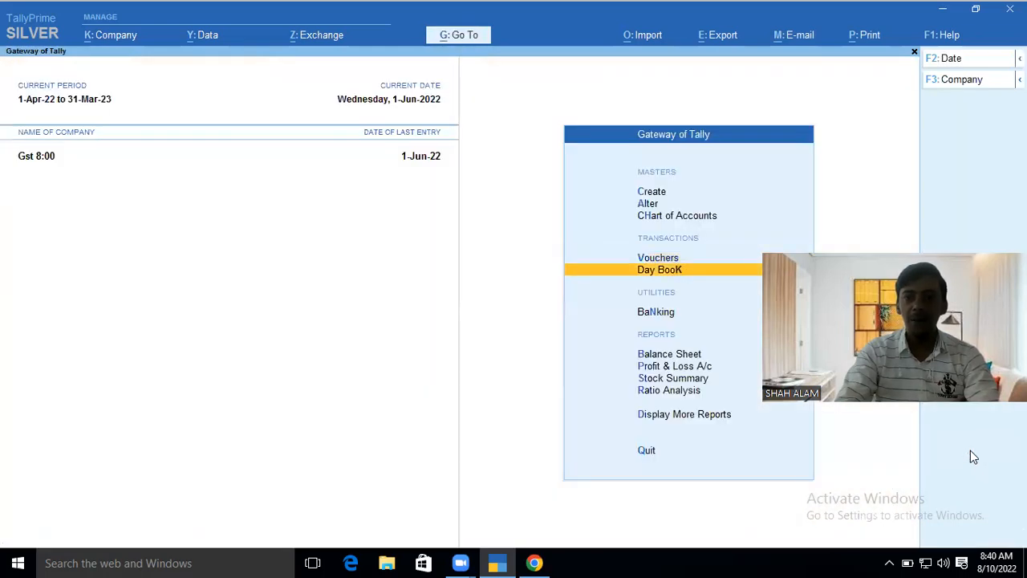
key("Down")
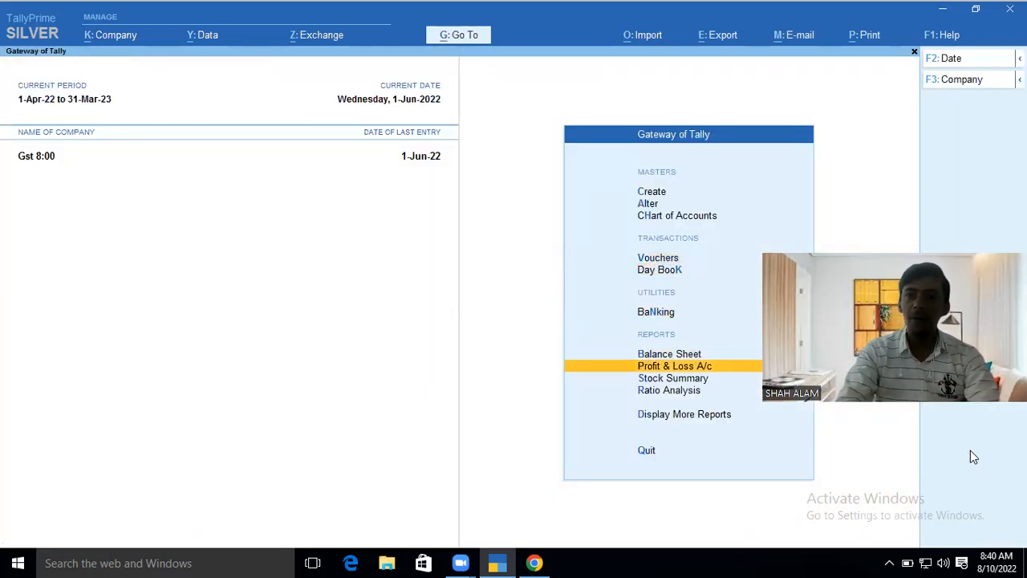
key("Down")
key("Up")
key("Up")
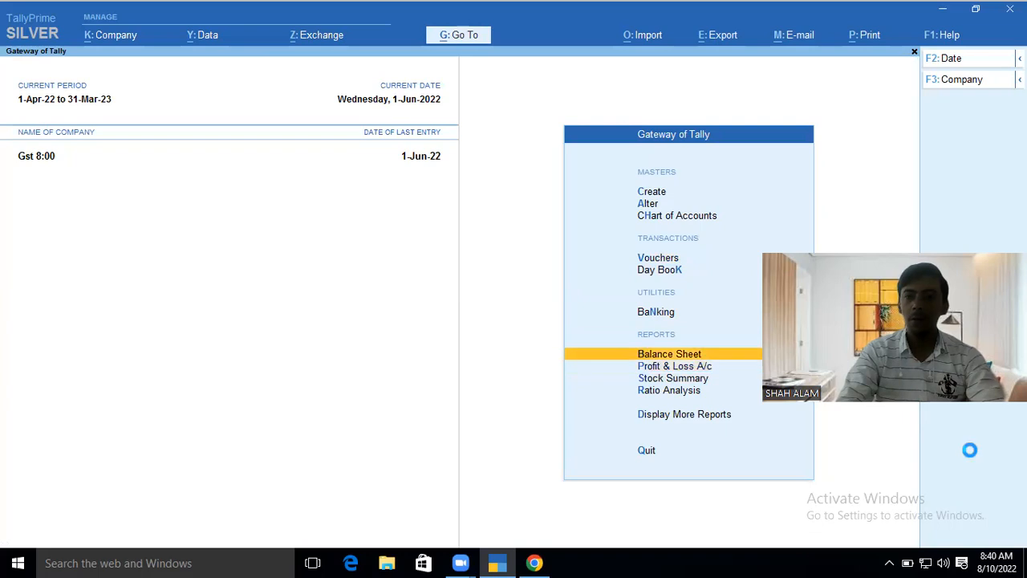
key("Return")
- Expand the Balance Sheet to detailed view and drill into Duties & Taxes to confirm nil balance
key("Down")
key("Down")
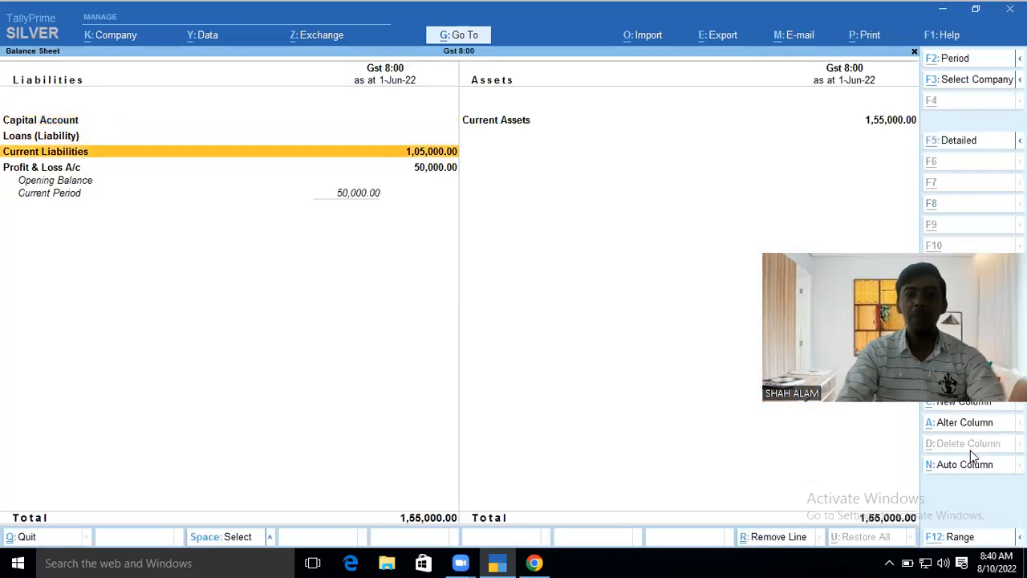
key("alt+F1")
key("Down")
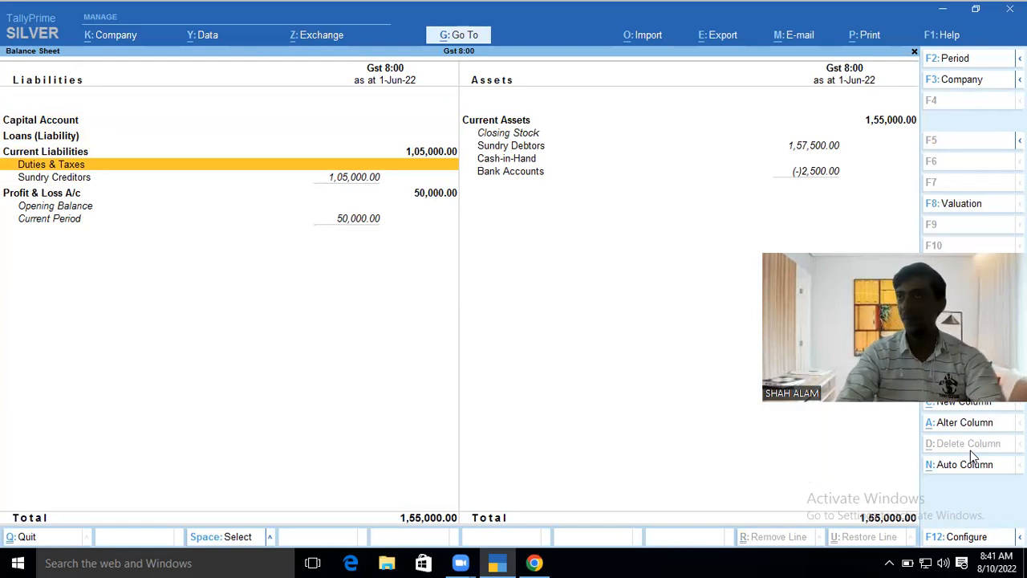
key("Return")
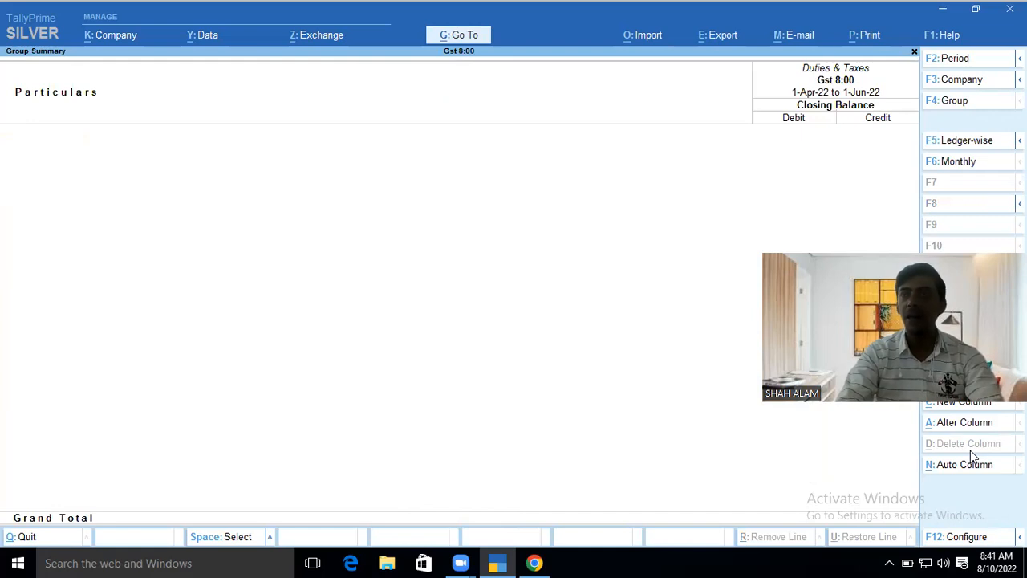
key("Escape")
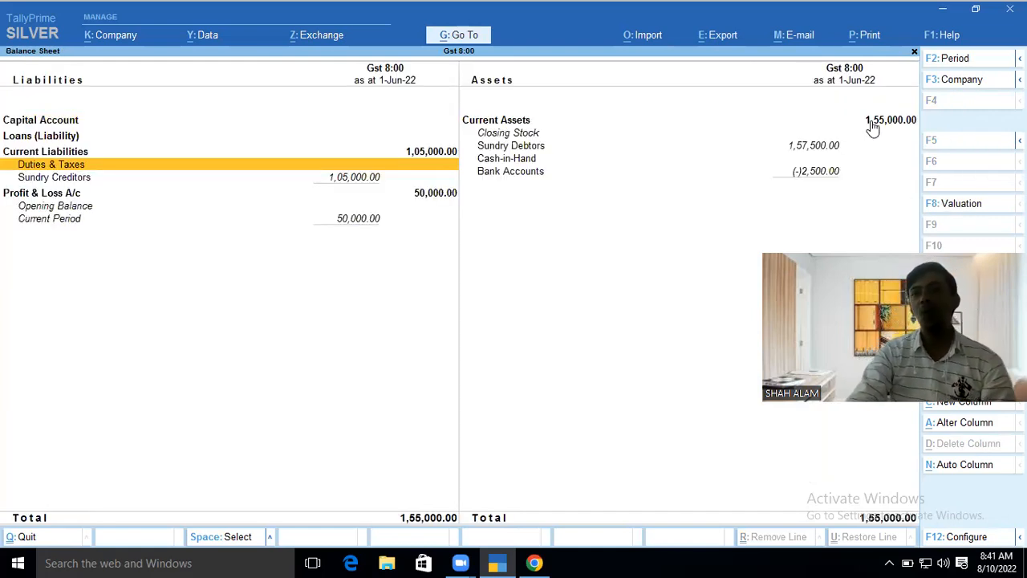
key("alt+g")
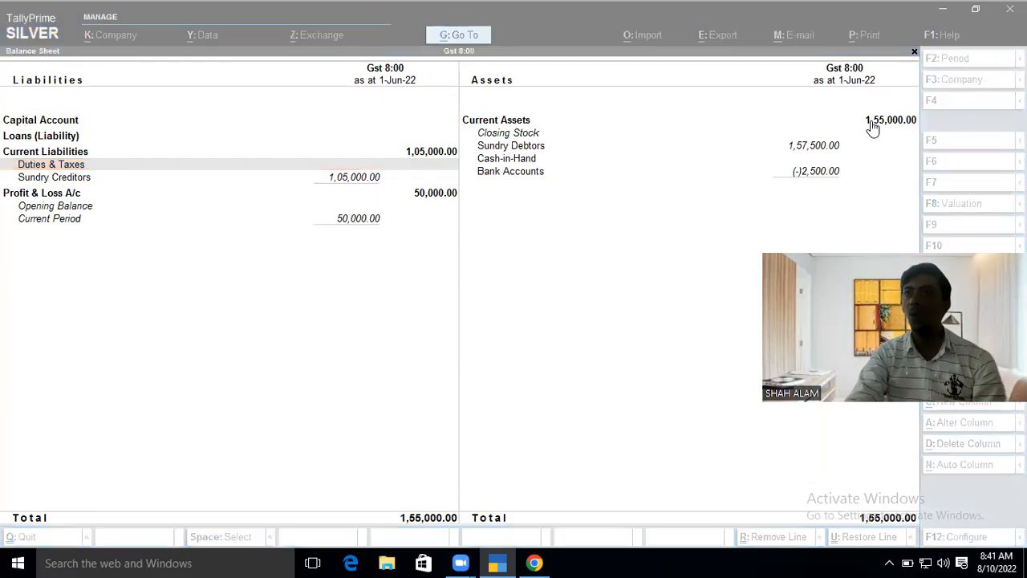